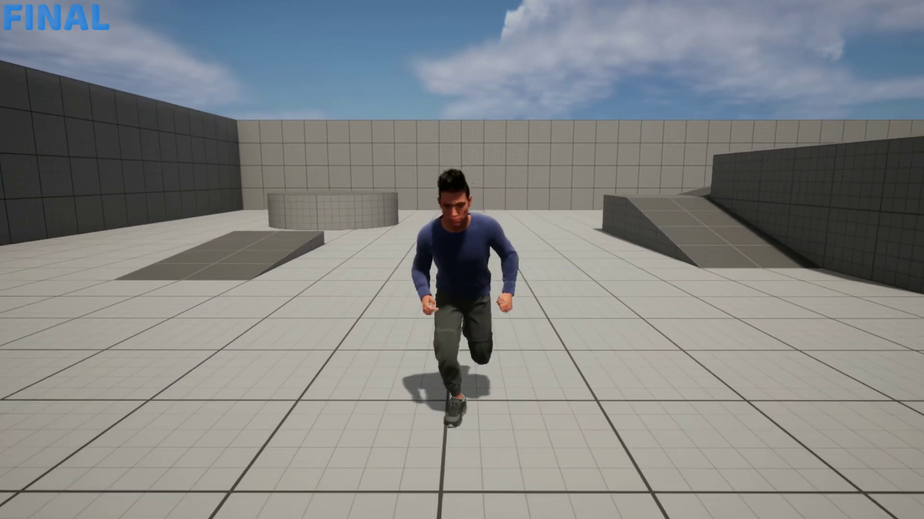
Step: Run the MetaHuman character with W/D toward the ramp, jumping with Space onto the platform
{"action": "key", "text": "space"}
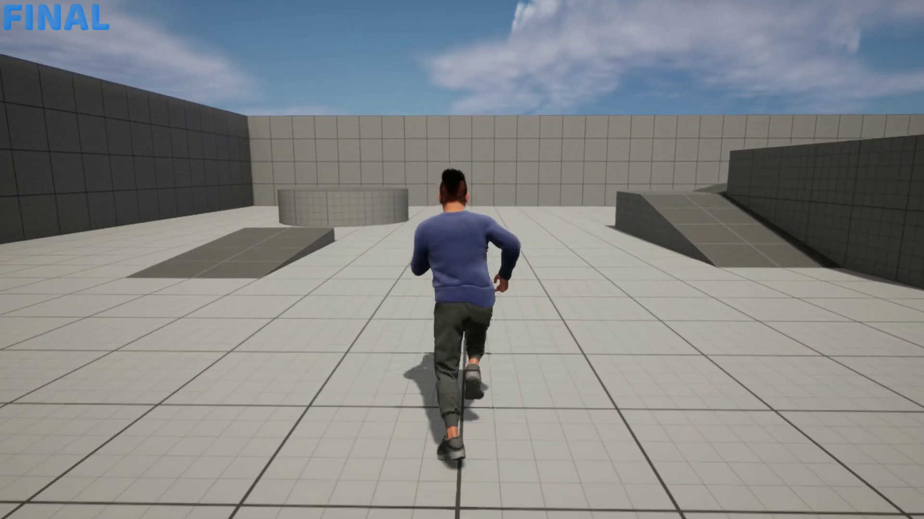
{"action": "key", "text": "w"}
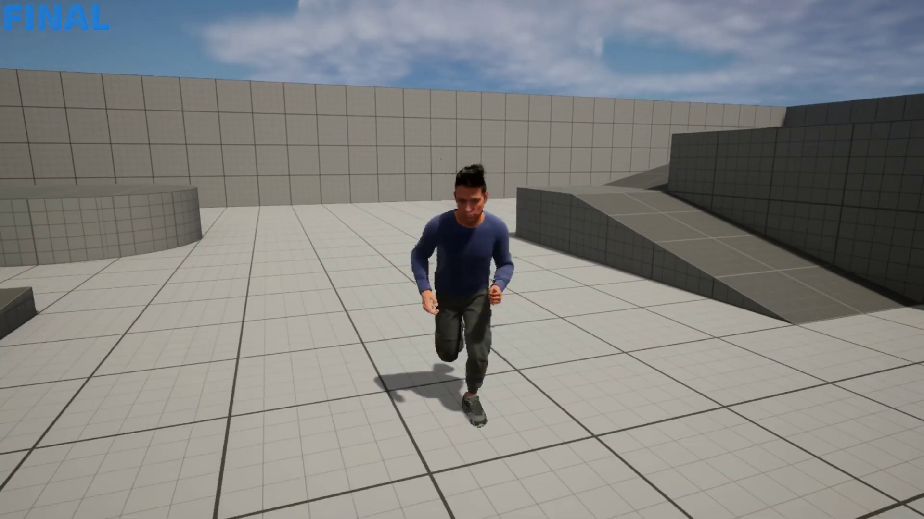
{"action": "key", "text": "w"}
{"action": "key", "text": "d"}
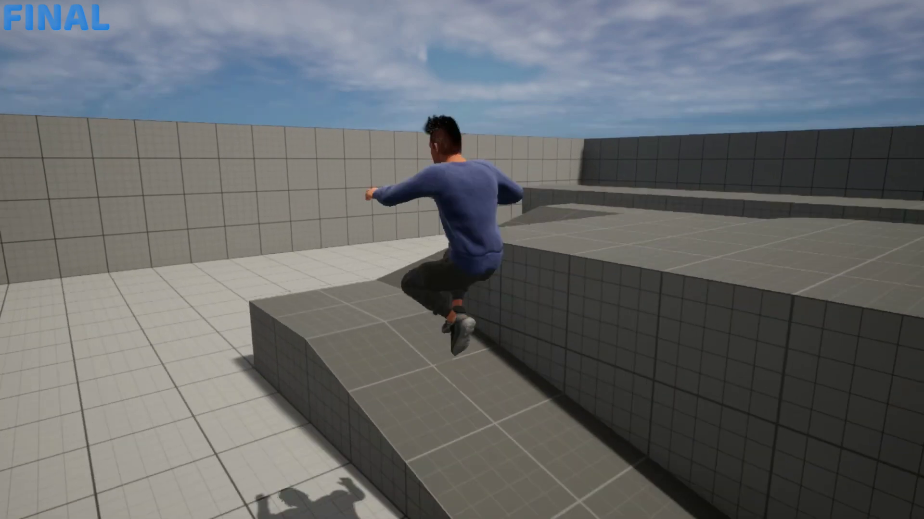
{"action": "key", "text": "space"}
{"action": "key", "text": "w"}
{"action": "key", "text": "d"}
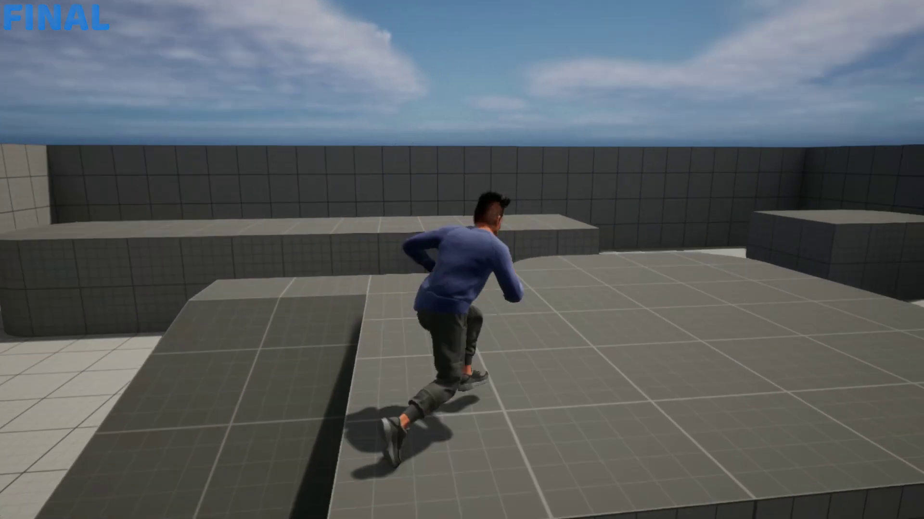
{"action": "key", "text": "w"}
{"action": "key", "text": "space"}
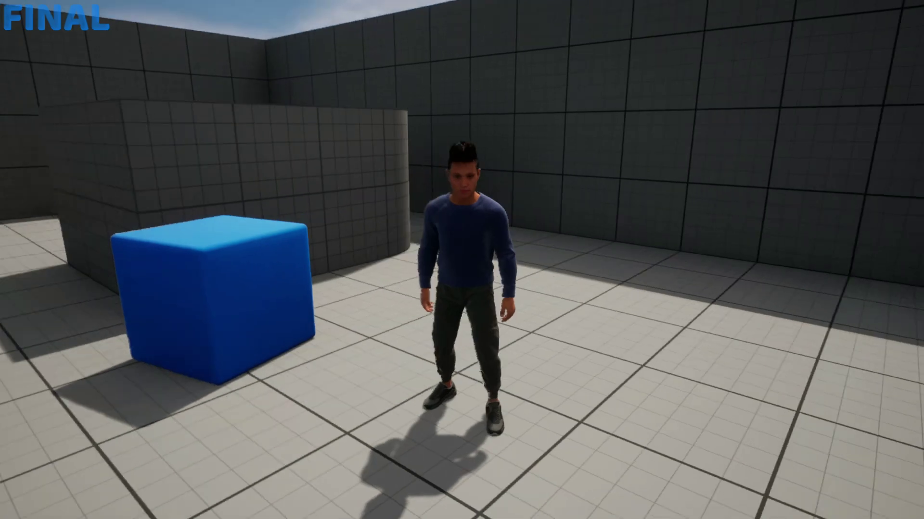
{"action": "key", "text": "w"}
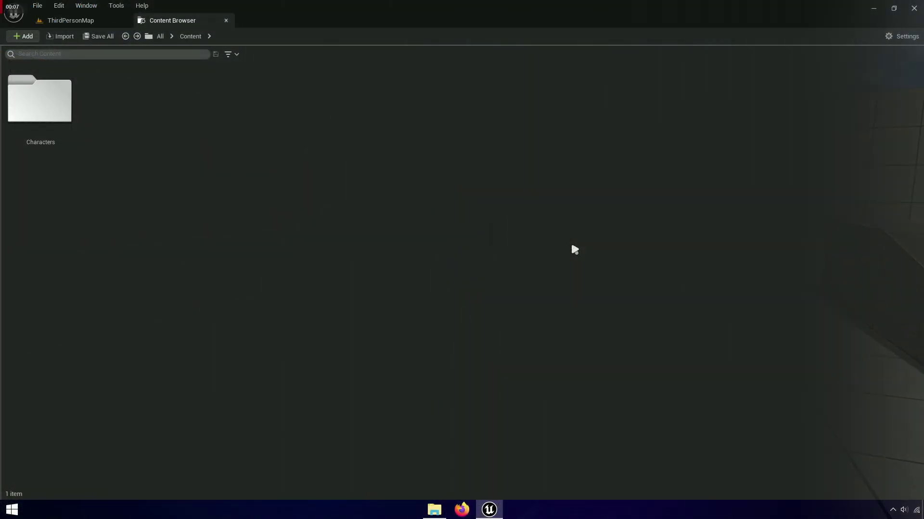
Step: Open Quixel Bridge from the Window menu on ThirdPersonMap and dock it as an editor tab
{"action": "left_click", "coordinate": [87, 6]}
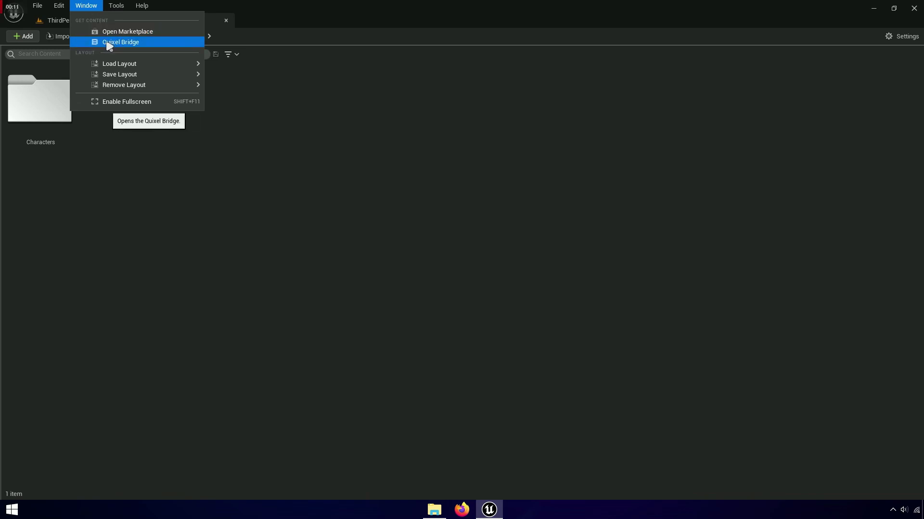
{"action": "left_click", "coordinate": [165, 167]}
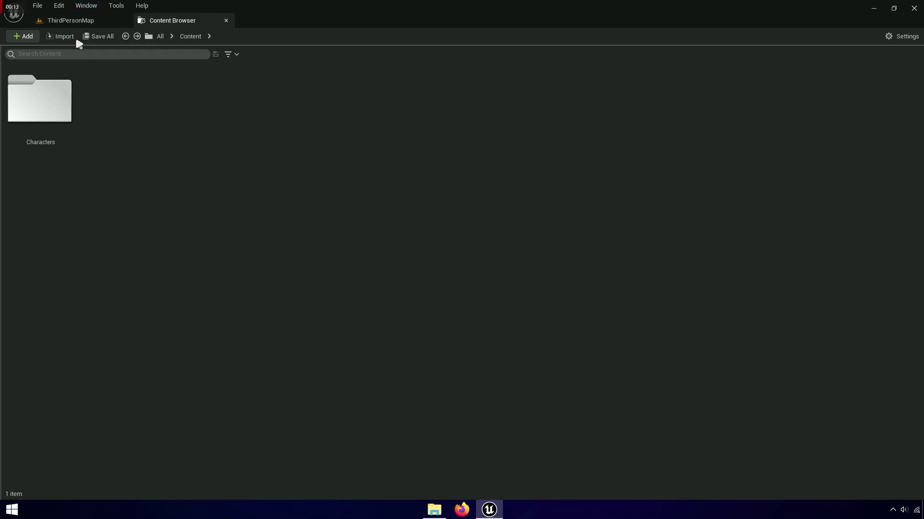
{"action": "left_click", "coordinate": [63, 22]}
{"action": "left_click", "coordinate": [86, 5]}
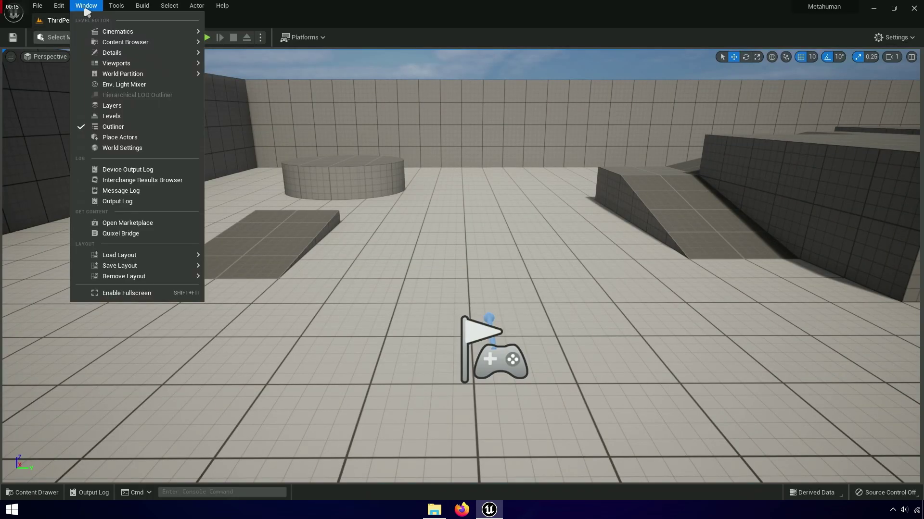
{"action": "left_click", "coordinate": [155, 234]}
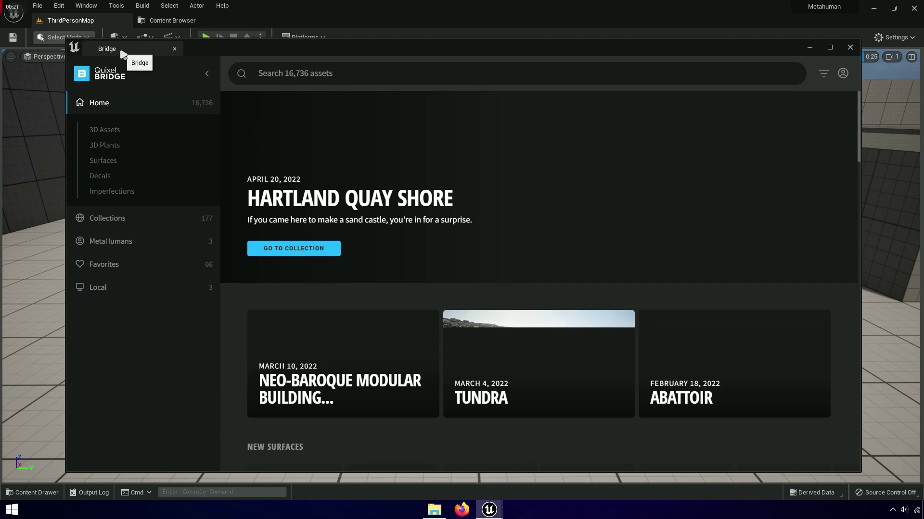
{"action": "left_click_drag", "start_coordinate": [122, 51], "coordinate": [265, 19]}
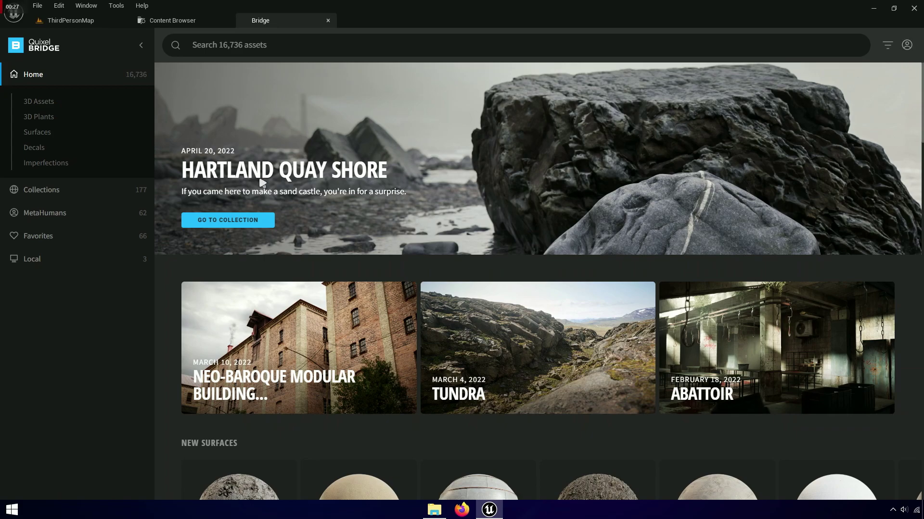
Step: Add the custom 'Test' MetaHuman from My MetaHumans to the project at Low Quality
{"action": "left_click", "coordinate": [58, 215]}
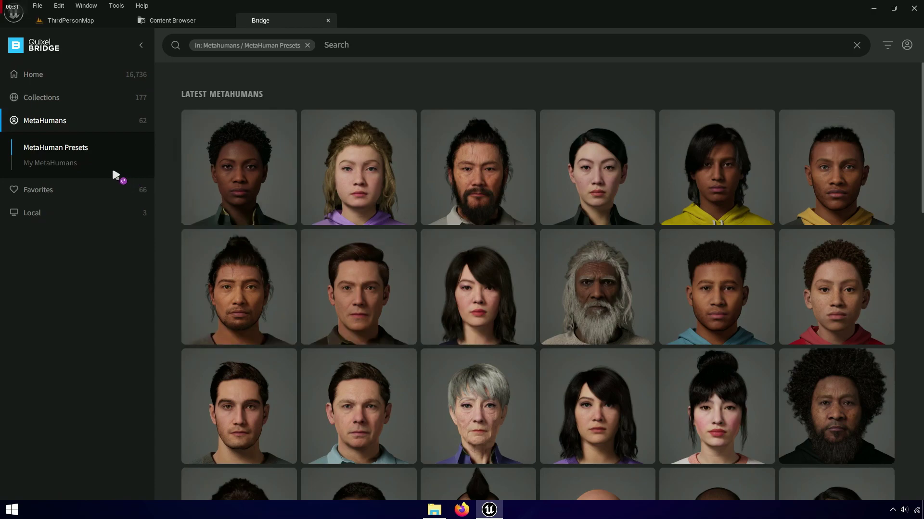
{"action": "left_click", "coordinate": [80, 164]}
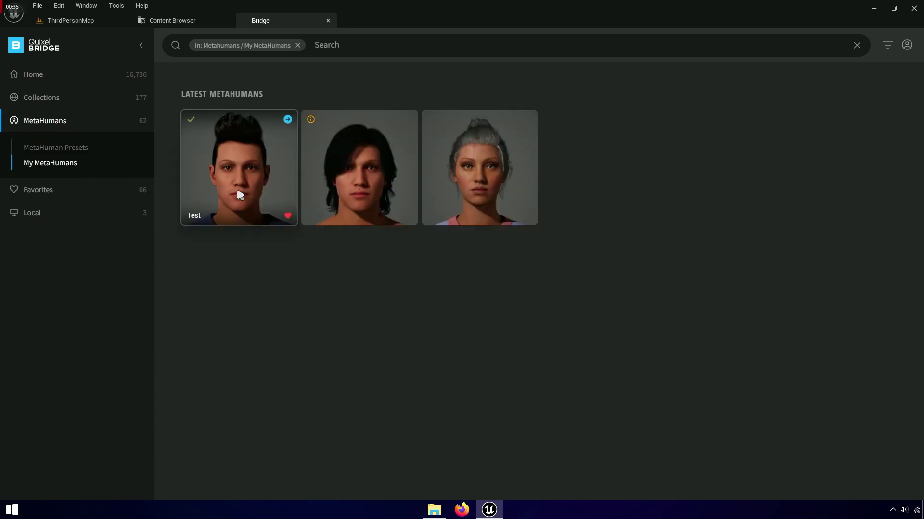
{"action": "left_click", "coordinate": [240, 195]}
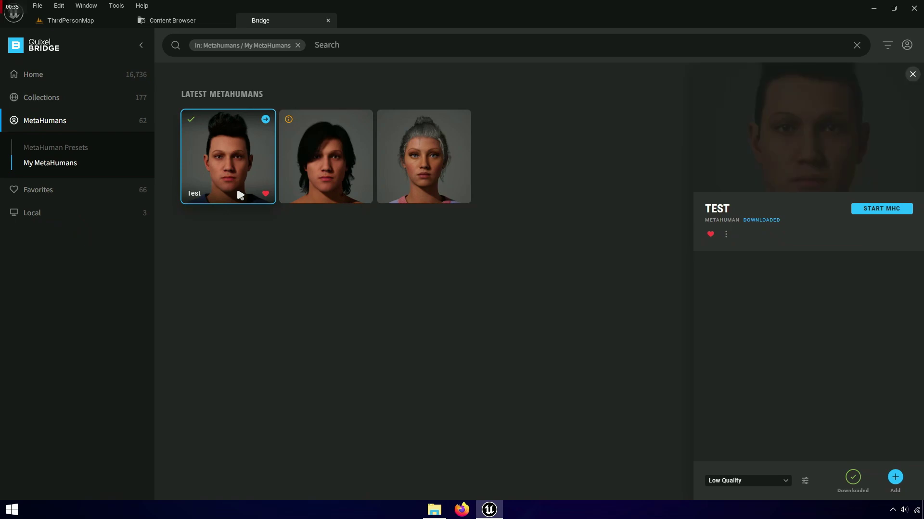
{"action": "left_click", "coordinate": [759, 482]}
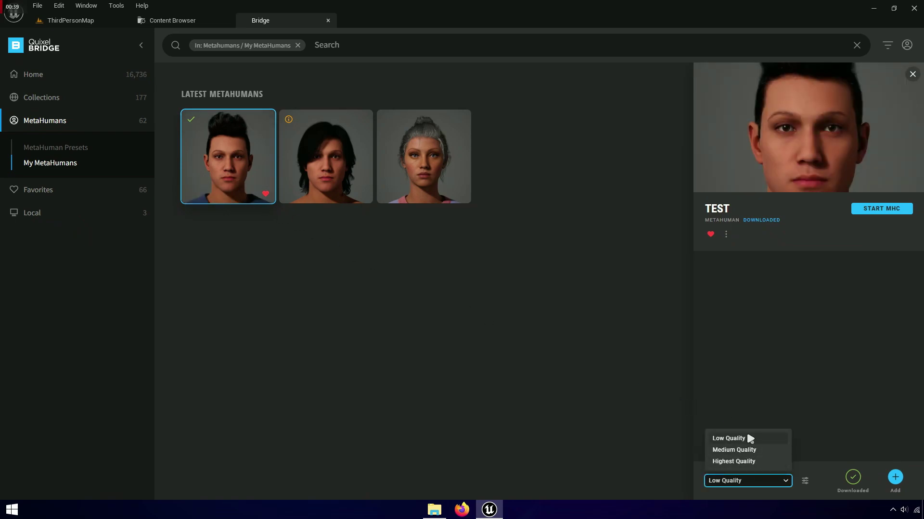
{"action": "left_click", "coordinate": [787, 410]}
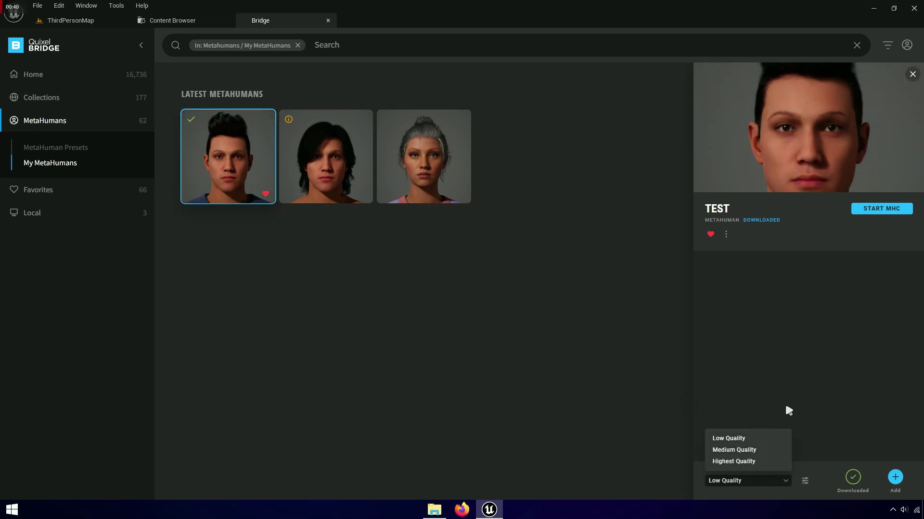
{"action": "left_click", "coordinate": [895, 477]}
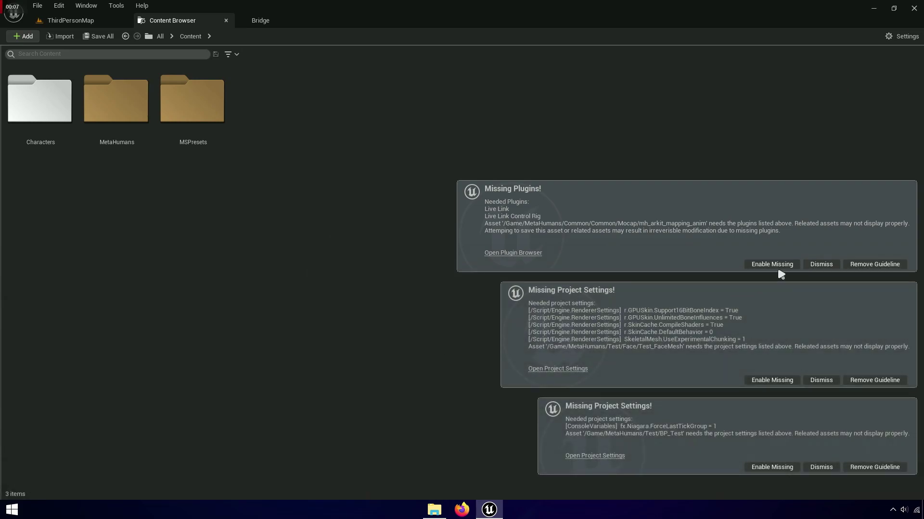
Step: Enable the missing Live Link plugins plus the renderer and Niagara project settings
{"action": "left_click", "coordinate": [772, 264]}
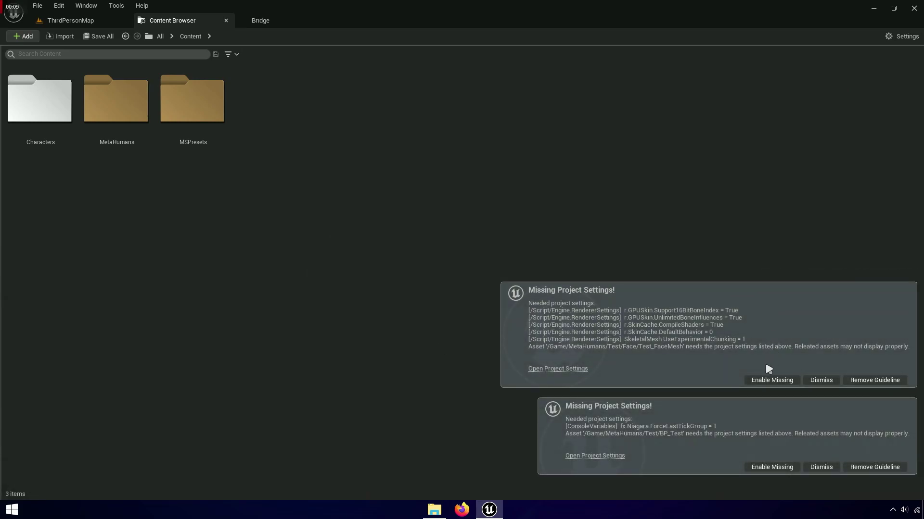
{"action": "left_click", "coordinate": [772, 381]}
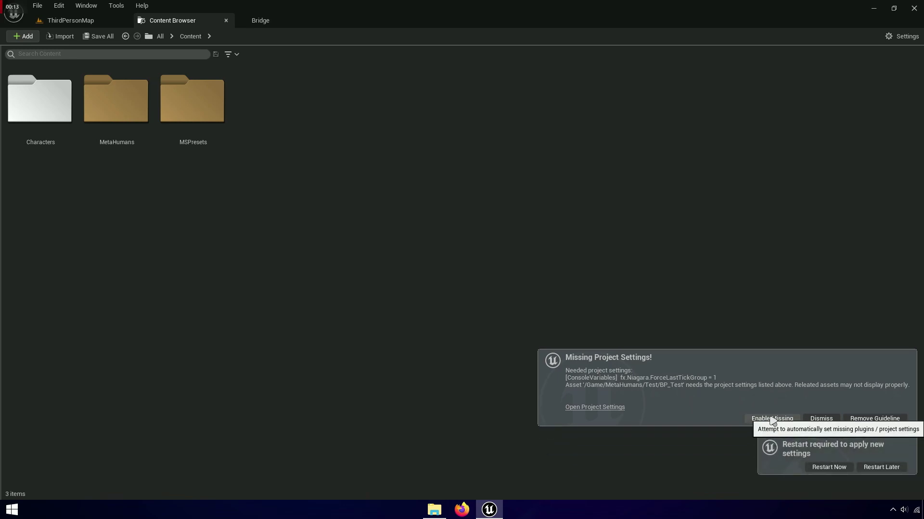
{"action": "left_click", "coordinate": [772, 418]}
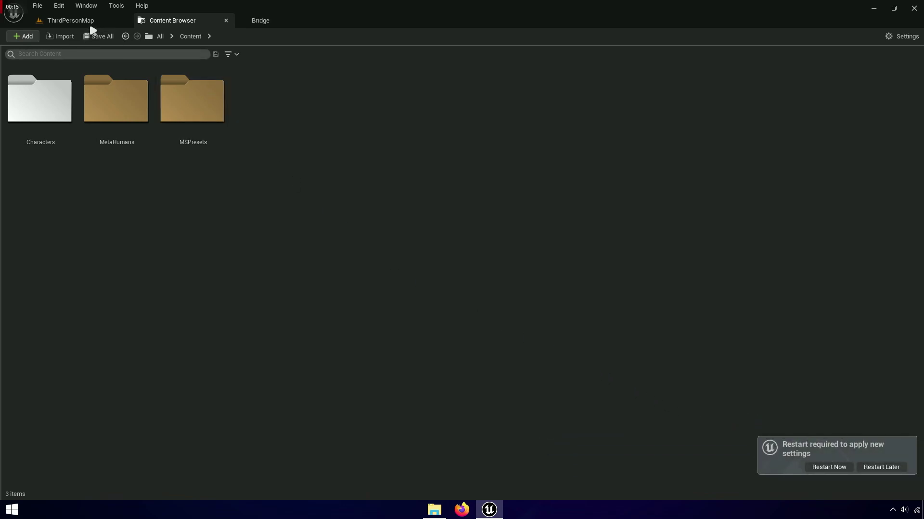
{"action": "left_click", "coordinate": [59, 5]}
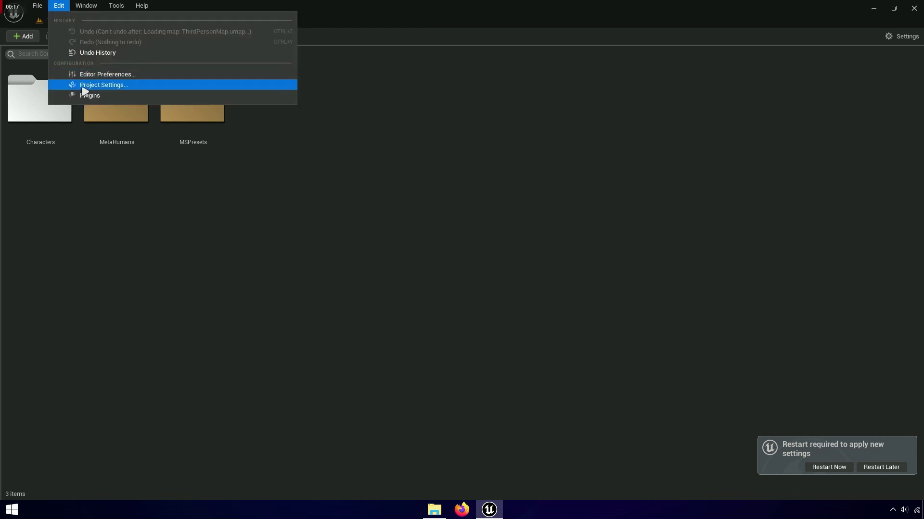
Step: Enable the Alembic Groom Importer plugin and restart the editor, saving Neck_CtrlRig first
{"action": "left_click", "coordinate": [102, 95]}
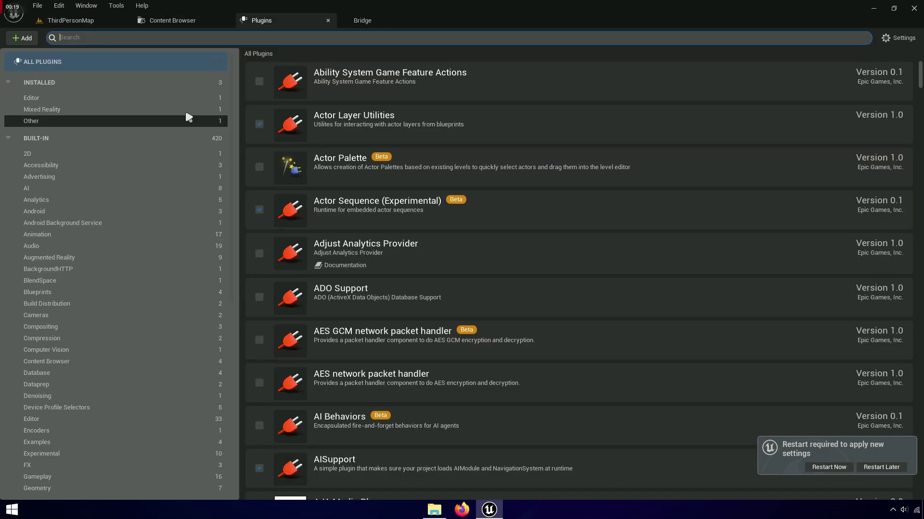
{"action": "type", "text": "groom"}
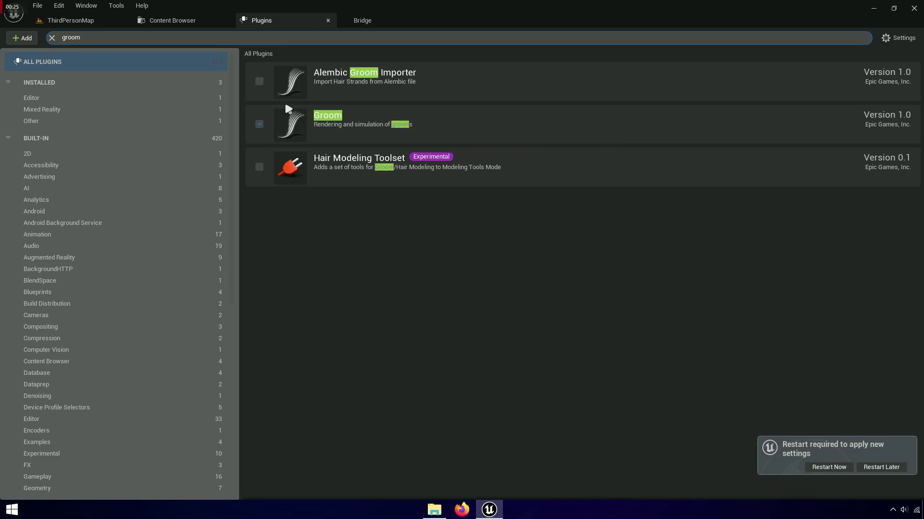
{"action": "left_click", "coordinate": [259, 81]}
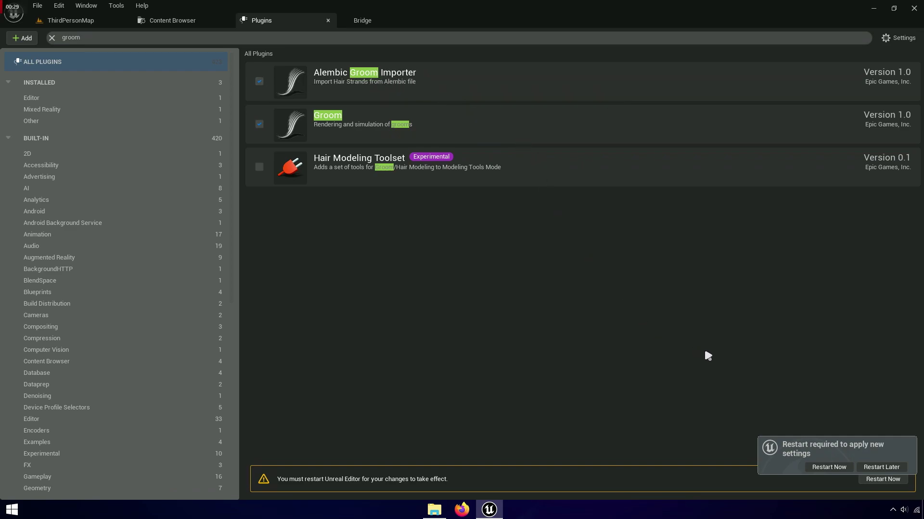
{"action": "left_click", "coordinate": [829, 468]}
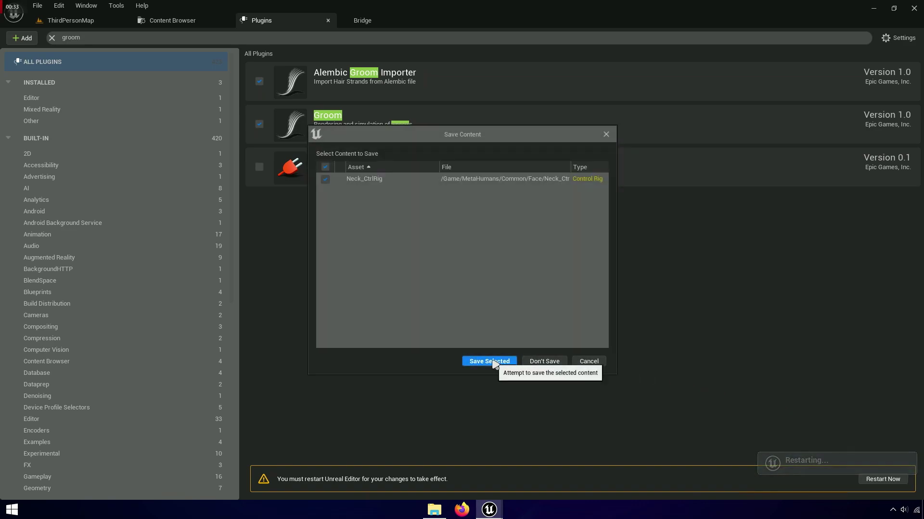
{"action": "left_click", "coordinate": [493, 361]}
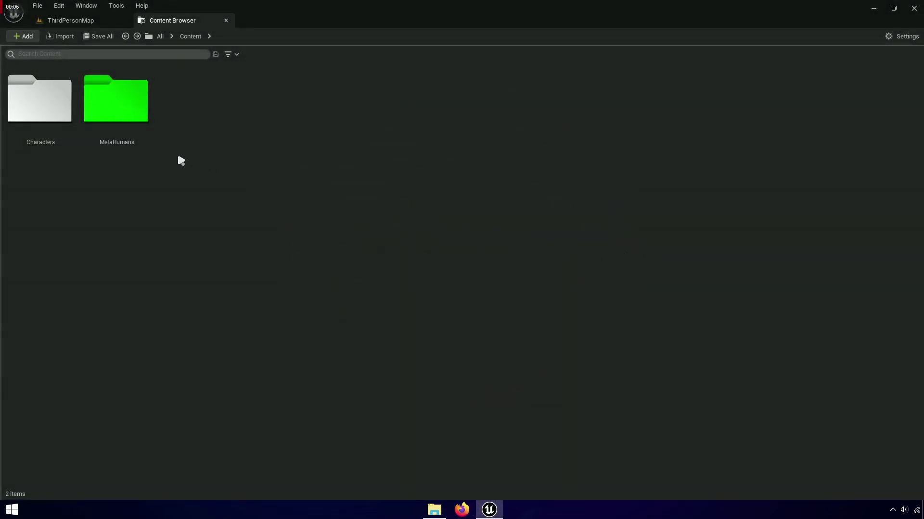
Step: Open the BP_Test blueprint from the MetaHumans > Test folder
{"action": "left_click", "coordinate": [150, 153]}
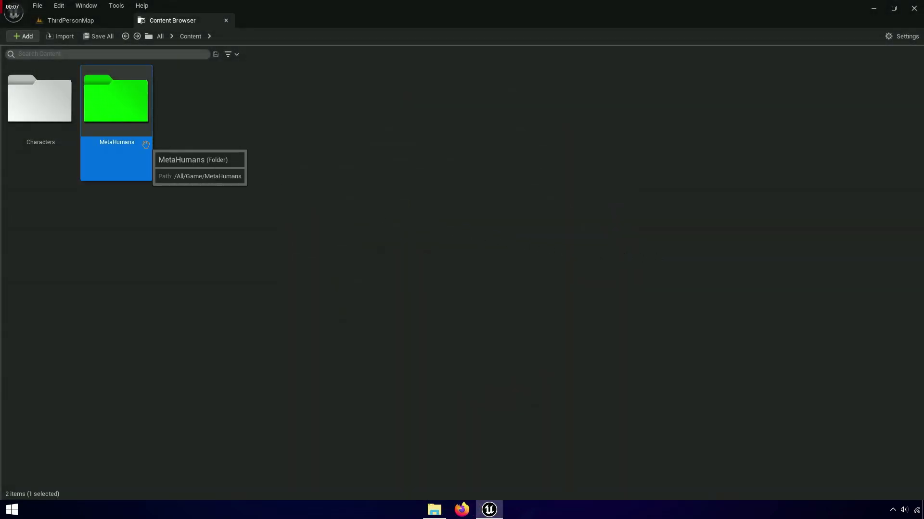
{"action": "double_click", "coordinate": [151, 154]}
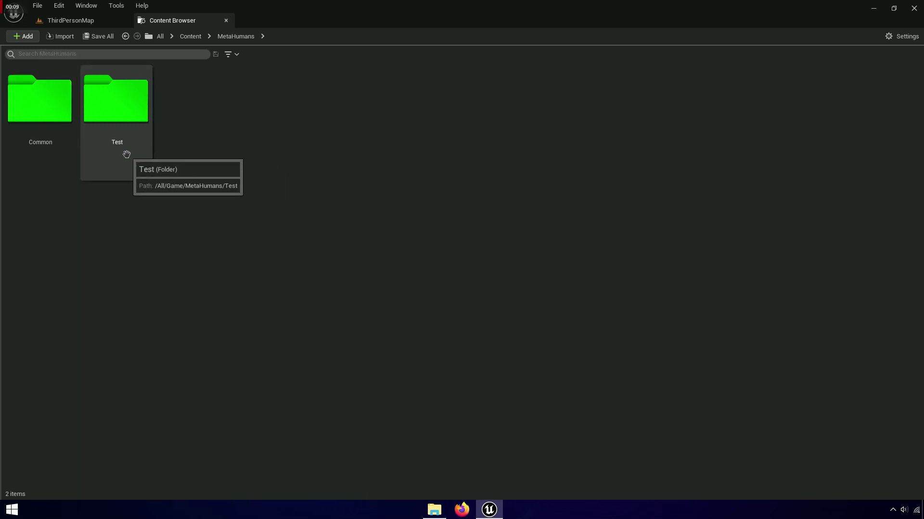
{"action": "double_click", "coordinate": [124, 151]}
{"action": "left_click", "coordinate": [410, 152]}
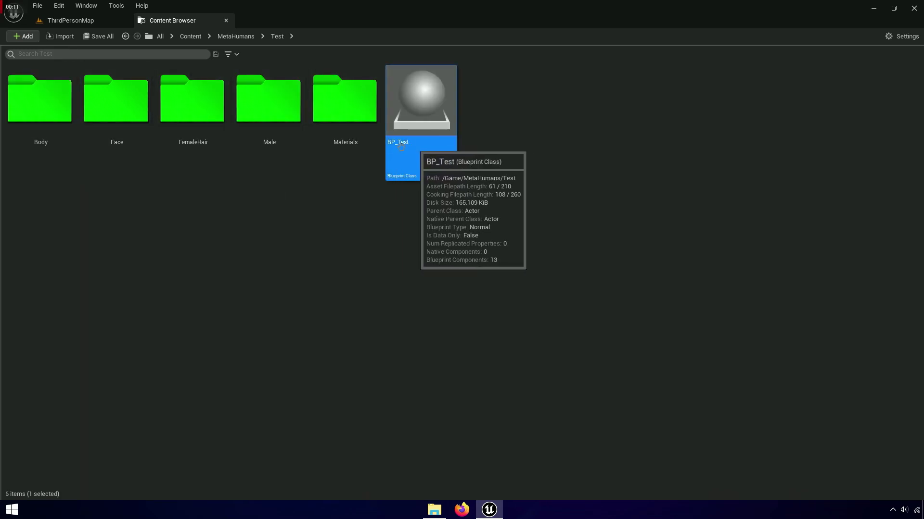
{"action": "double_click", "coordinate": [429, 150]}
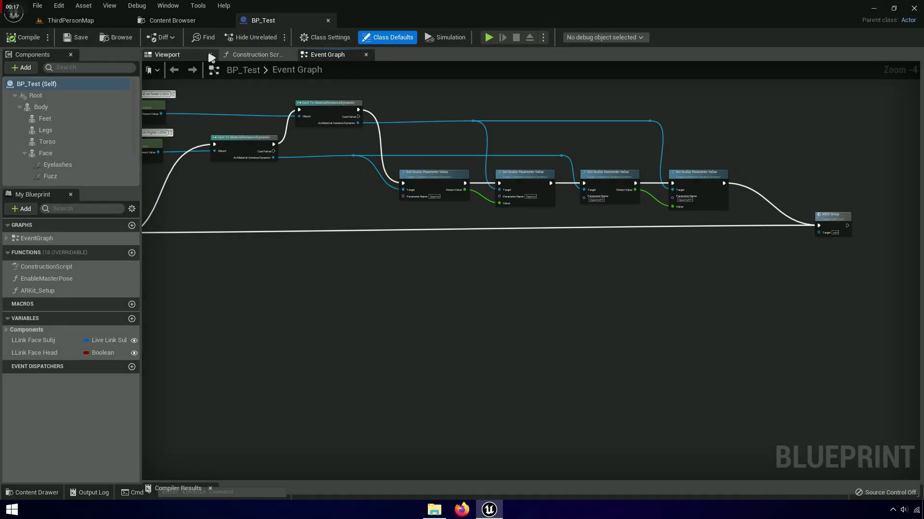
Step: Move the viewport camera in to frame the MetaHuman's head, hair and sweater
{"action": "left_click", "coordinate": [190, 56]}
{"action": "scroll", "coordinate": [525, 116], "scroll_direction": "up", "scroll_amount": 5}
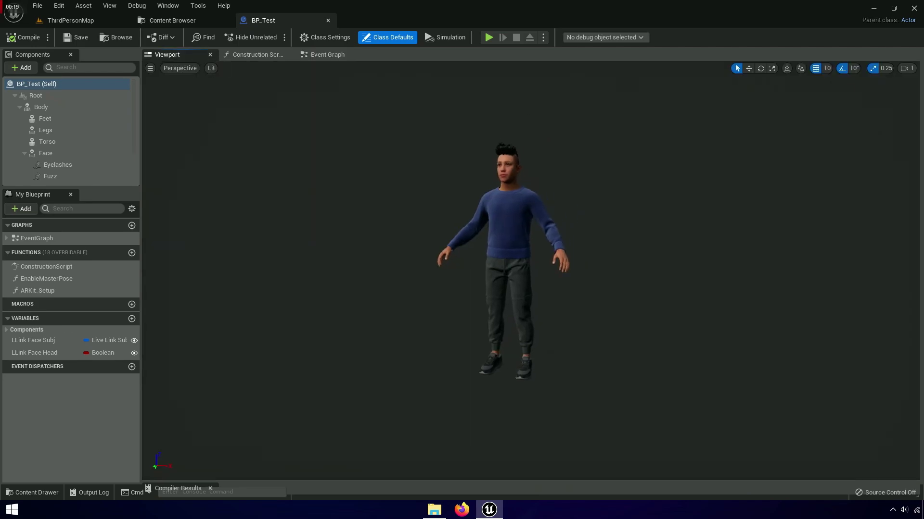
{"action": "scroll", "coordinate": [532, 173], "scroll_direction": "up", "scroll_amount": 5}
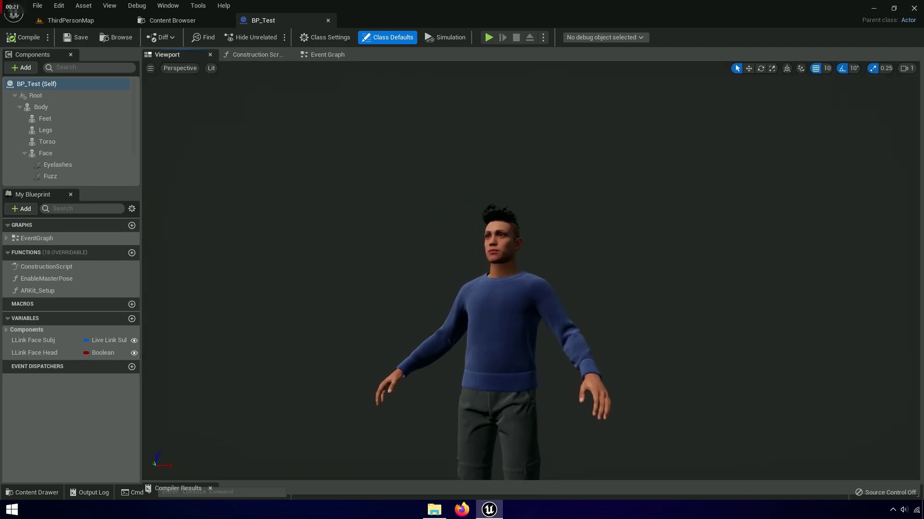
{"action": "key", "text": "w"}
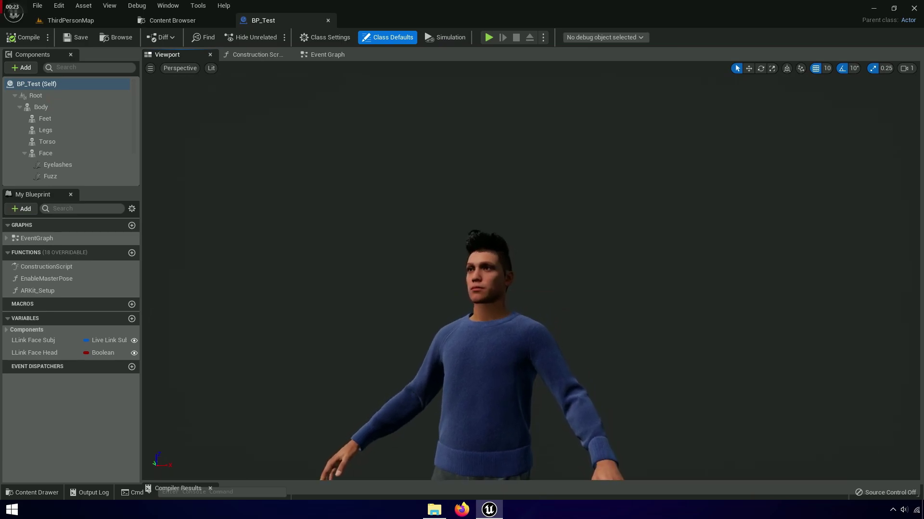
{"action": "scroll", "coordinate": [541, 261], "scroll_direction": "up", "scroll_amount": 5}
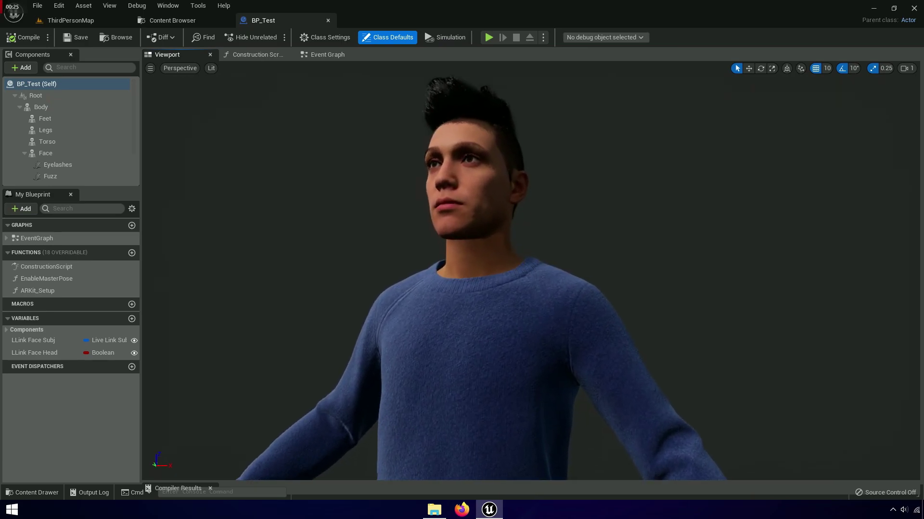
{"action": "right_click_drag", "start_coordinate": [542, 262], "coordinate": [539, 286]}
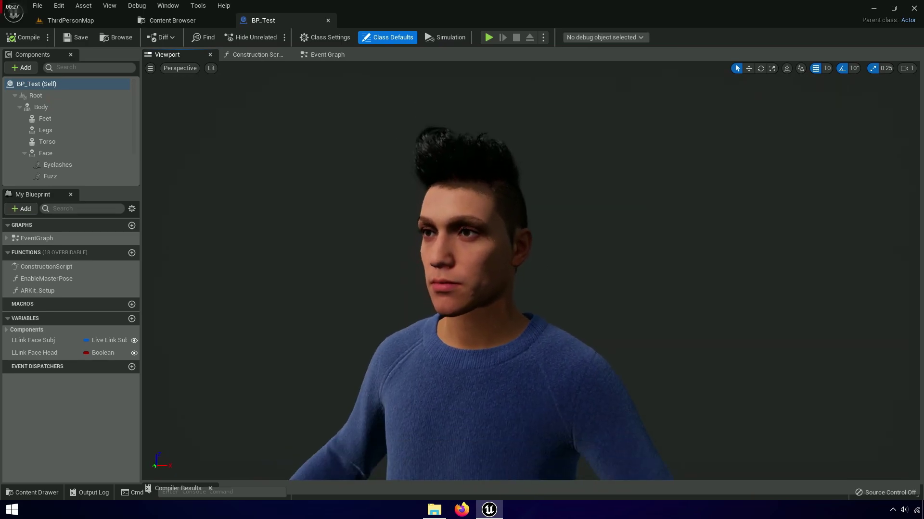
{"action": "left_click", "coordinate": [176, 23]}
Step: Go to Content > Characters > ThirdPerson > Blueprints and open BP_ThirdPersonCharacter
{"action": "left_click", "coordinate": [190, 37]}
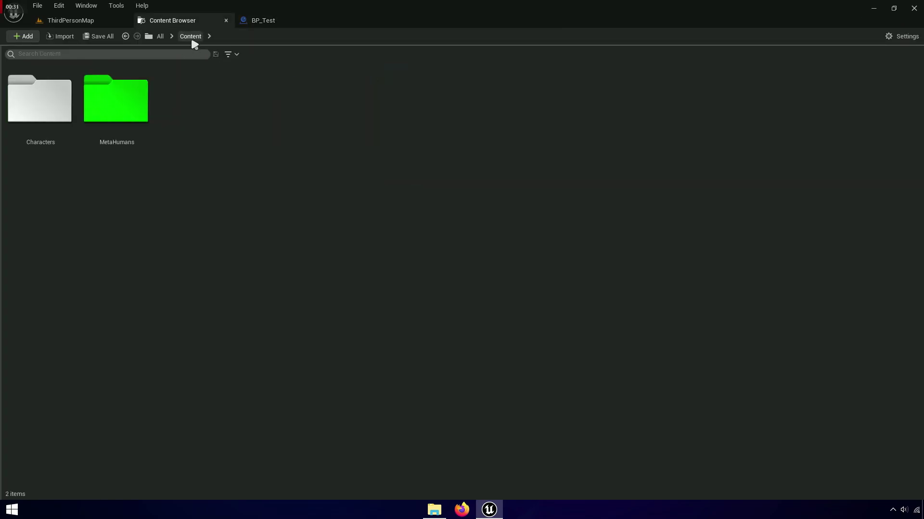
{"action": "double_click", "coordinate": [48, 140]}
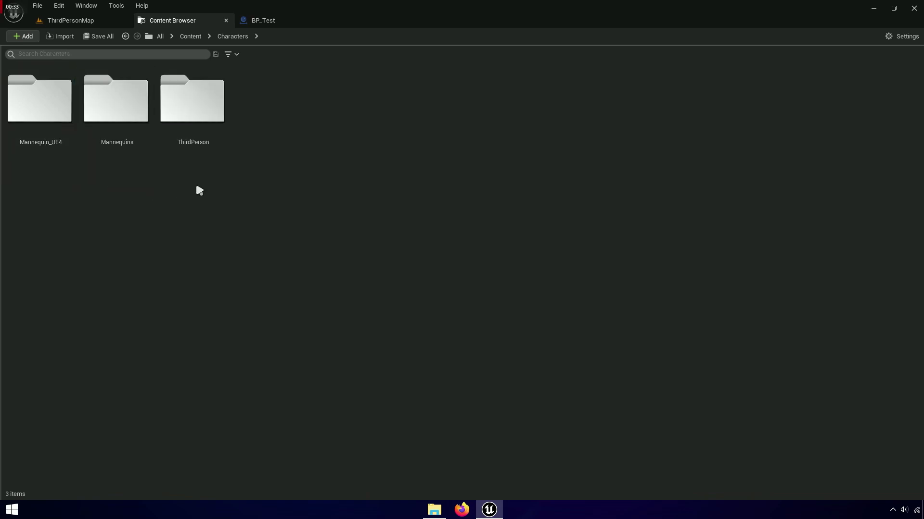
{"action": "left_click", "coordinate": [210, 144]}
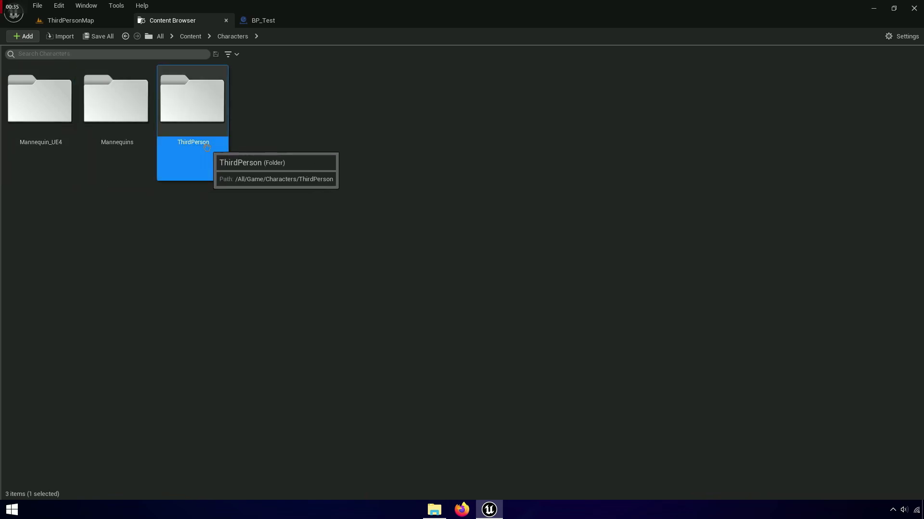
{"action": "double_click", "coordinate": [210, 145]}
{"action": "left_click", "coordinate": [41, 146]}
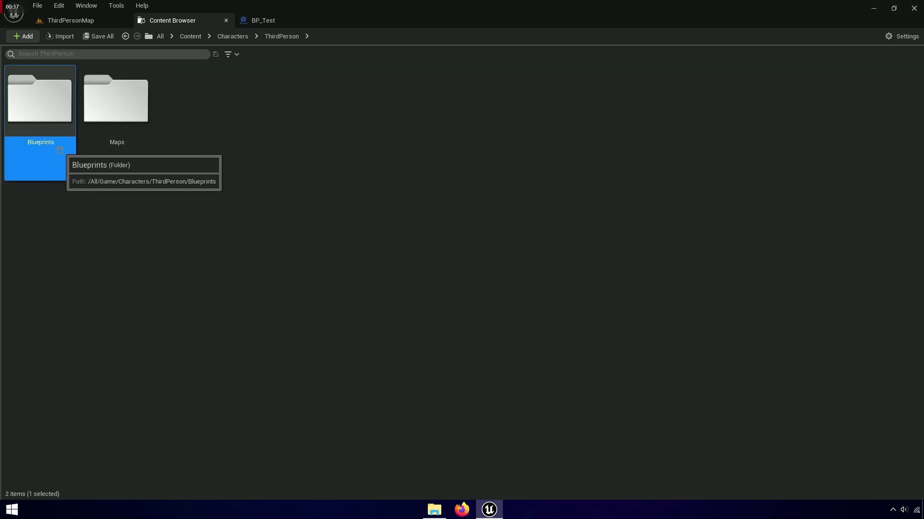
{"action": "double_click", "coordinate": [42, 147]}
{"action": "left_click", "coordinate": [48, 151]}
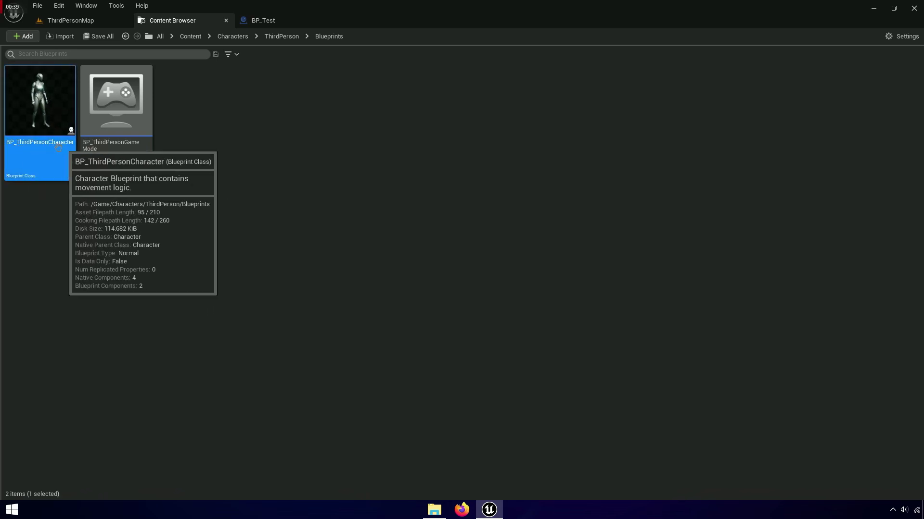
{"action": "key", "text": "Return"}
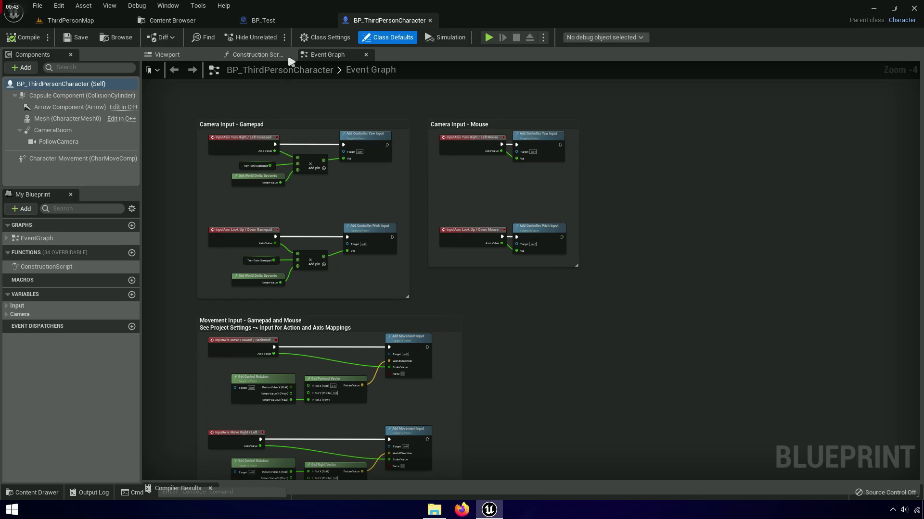
Step: Close the graph tabs and inspect the Mesh component's SKM_Quinn_Simple mesh and ABP_Quinn_C class
{"action": "left_click", "coordinate": [288, 55]}
{"action": "left_click", "coordinate": [289, 54]}
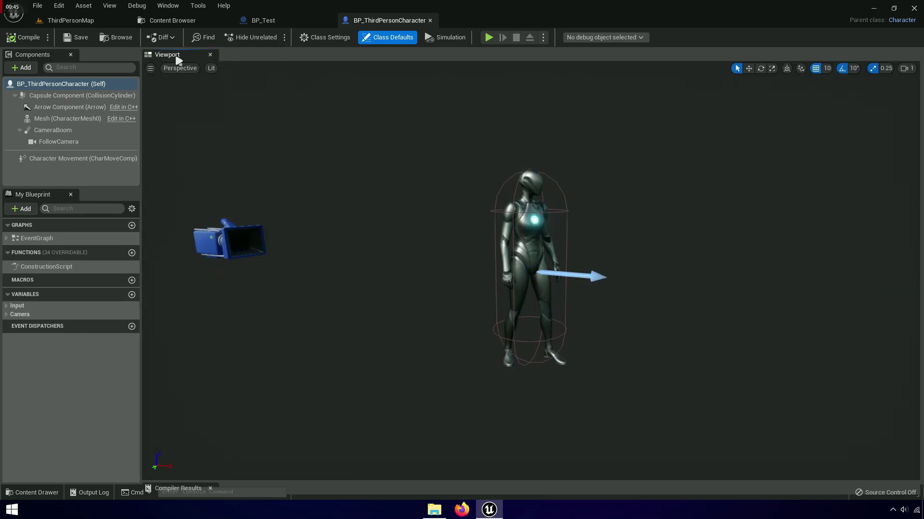
{"action": "left_click_drag", "start_coordinate": [386, 27], "coordinate": [296, 32]}
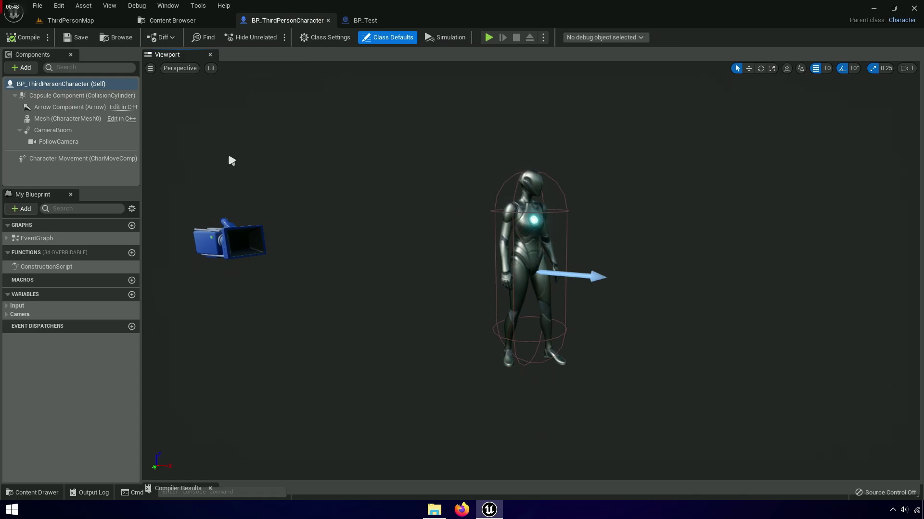
{"action": "left_click", "coordinate": [67, 118]}
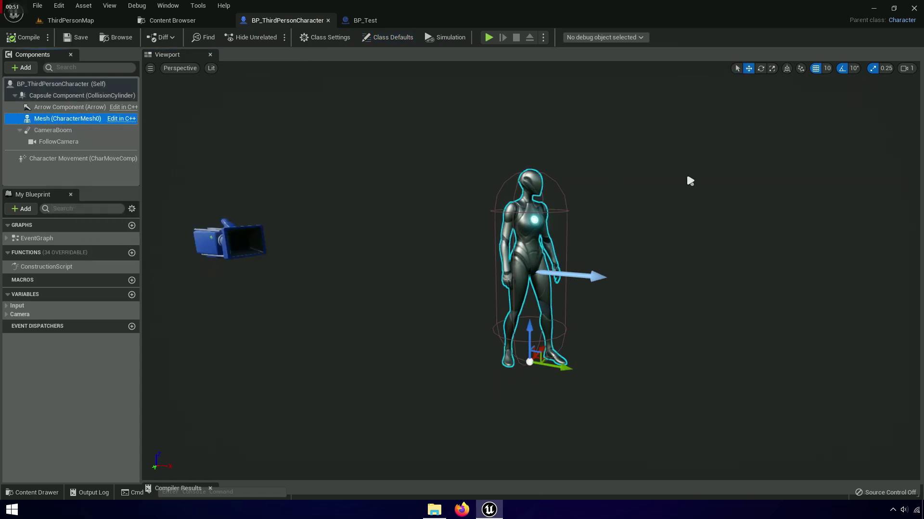
{"action": "left_click_drag", "start_coordinate": [920, 191], "coordinate": [700, 197]}
{"action": "scroll", "coordinate": [507, 247], "scroll_direction": "up", "scroll_amount": 5}
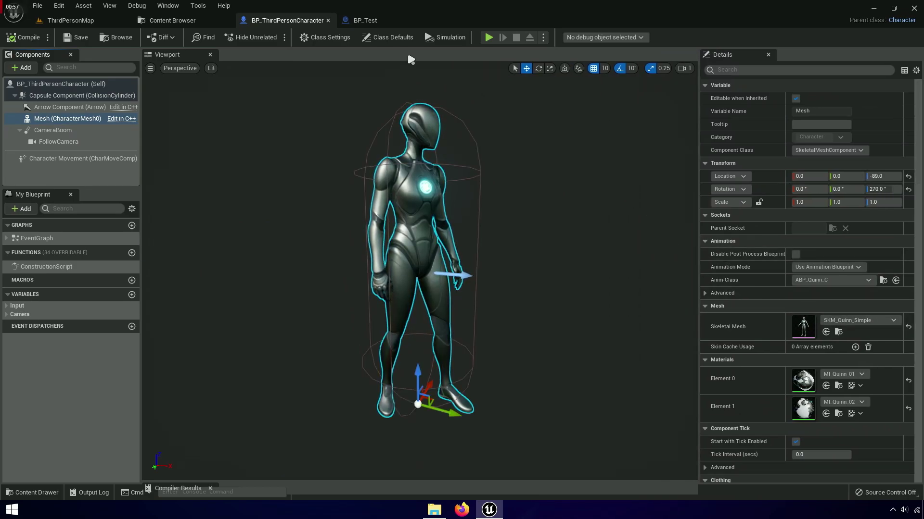
{"action": "left_click", "coordinate": [365, 20]}
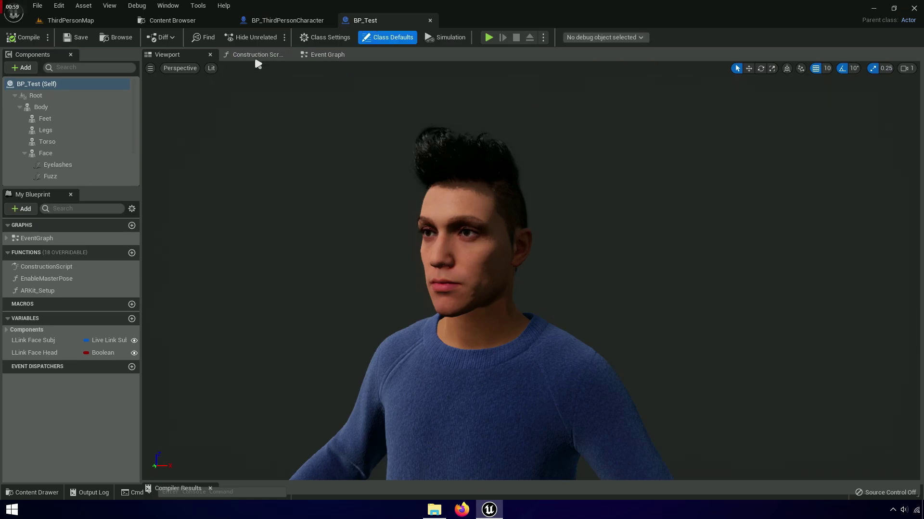
Step: Select the MetaHuman's Body component and locate its m_med_nrw_body skeletal mesh asset
{"action": "left_click", "coordinate": [51, 108]}
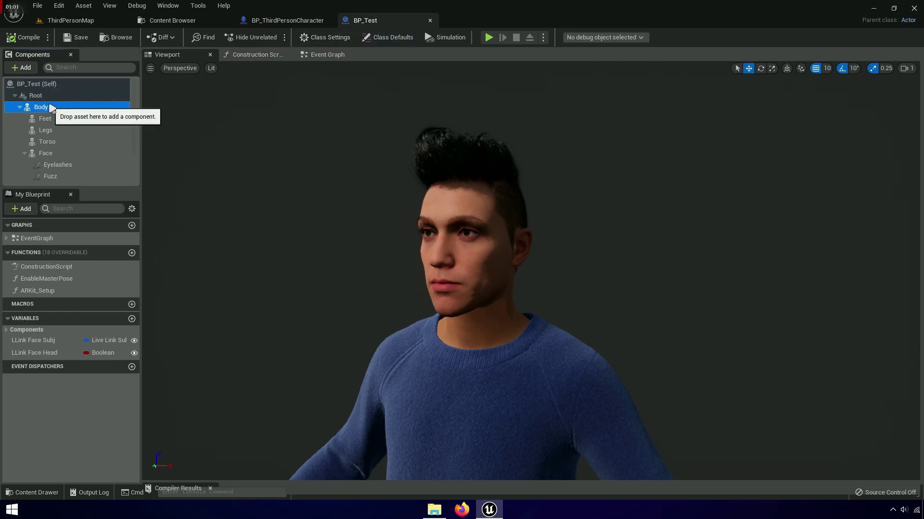
{"action": "left_click", "coordinate": [917, 199]}
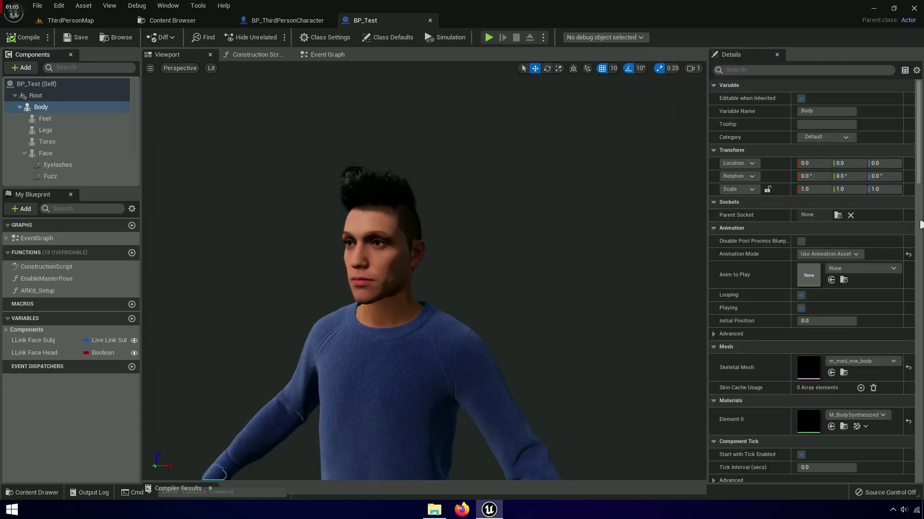
{"action": "scroll", "coordinate": [919, 232], "scroll_direction": "down", "scroll_amount": 5}
{"action": "scroll", "coordinate": [904, 229], "scroll_direction": "up", "scroll_amount": 6}
{"action": "left_click", "coordinate": [844, 373]}
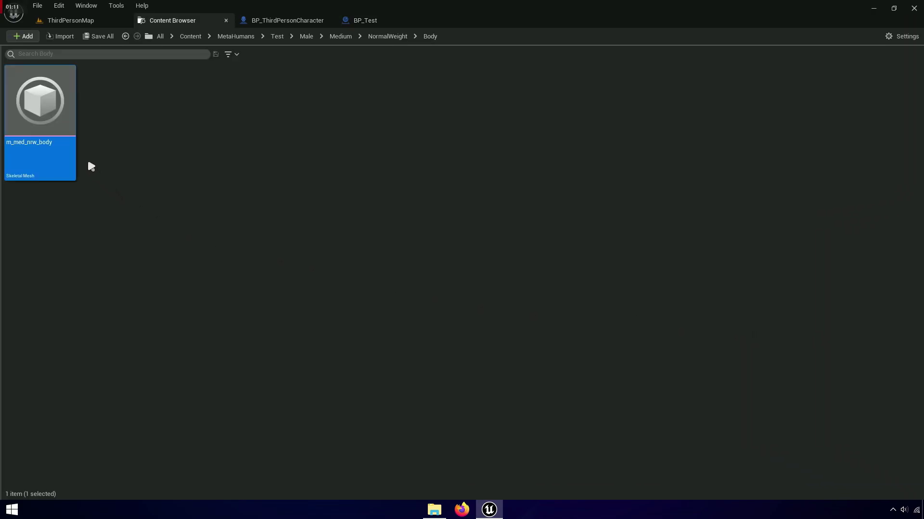
Step: Rename the body mesh to m_med_nrw_bodyNEW, copy the new name, and save
{"action": "left_click", "coordinate": [56, 153]}
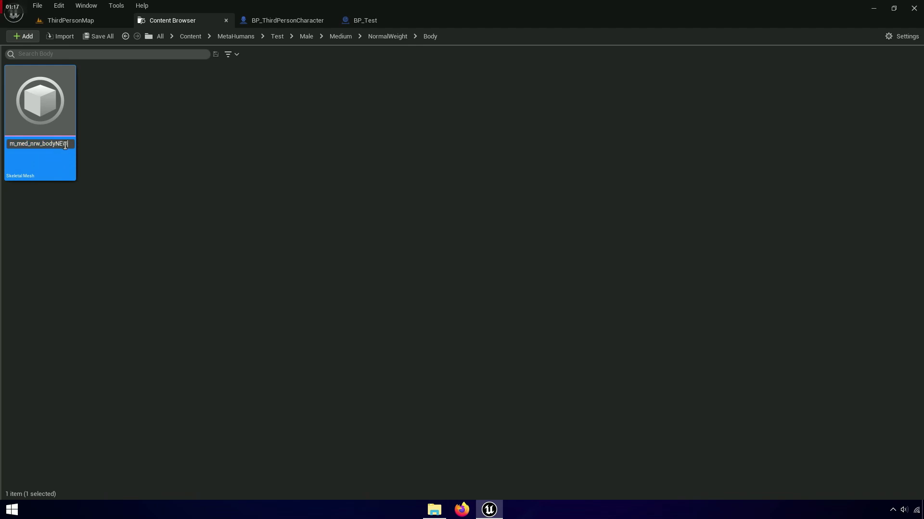
{"action": "left_click_drag", "start_coordinate": [68, 145], "coordinate": [2, 140]}
{"action": "right_click", "coordinate": [35, 144]}
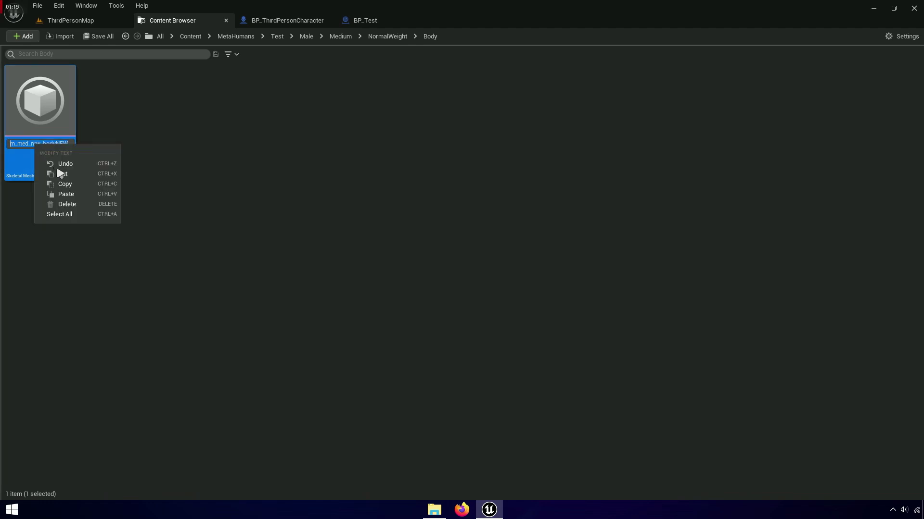
{"action": "left_click", "coordinate": [64, 185]}
{"action": "key", "text": "ctrl+s"}
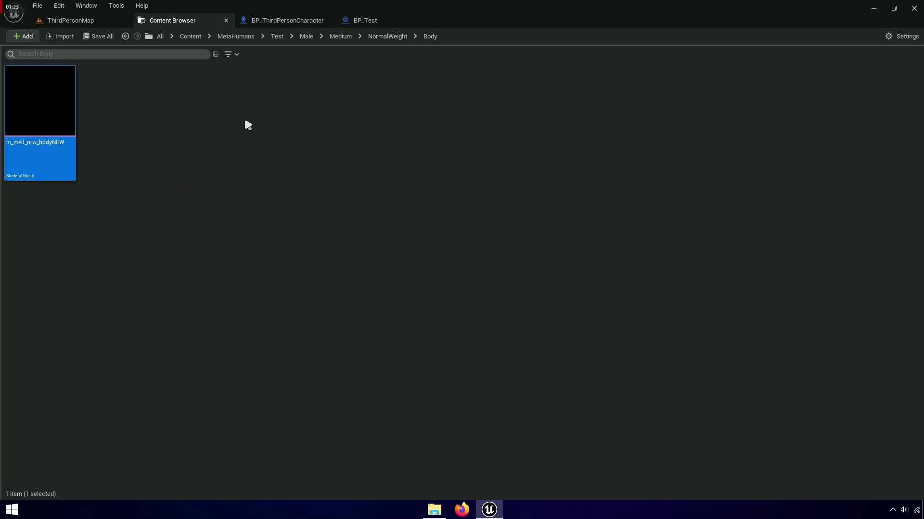
{"action": "left_click", "coordinate": [304, 22]}
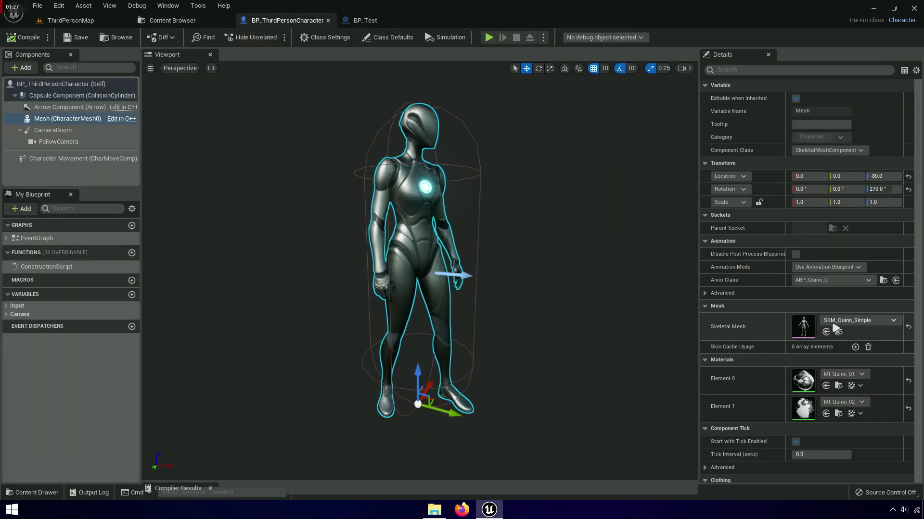
Step: Set the Mesh's Skeletal Mesh to m_med_nrw_bodyNEW by pasting its name into the asset search
{"action": "left_click", "coordinate": [858, 330]}
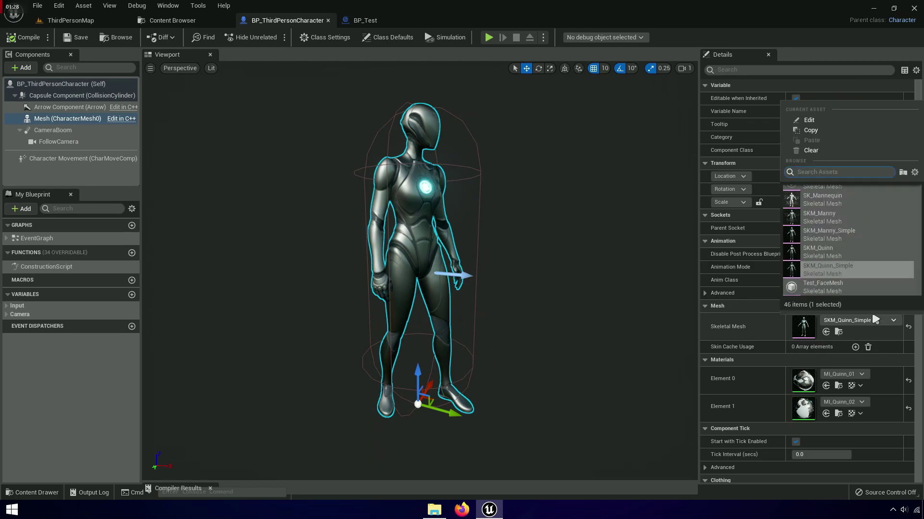
{"action": "right_click", "coordinate": [843, 173]}
{"action": "left_click", "coordinate": [869, 219]}
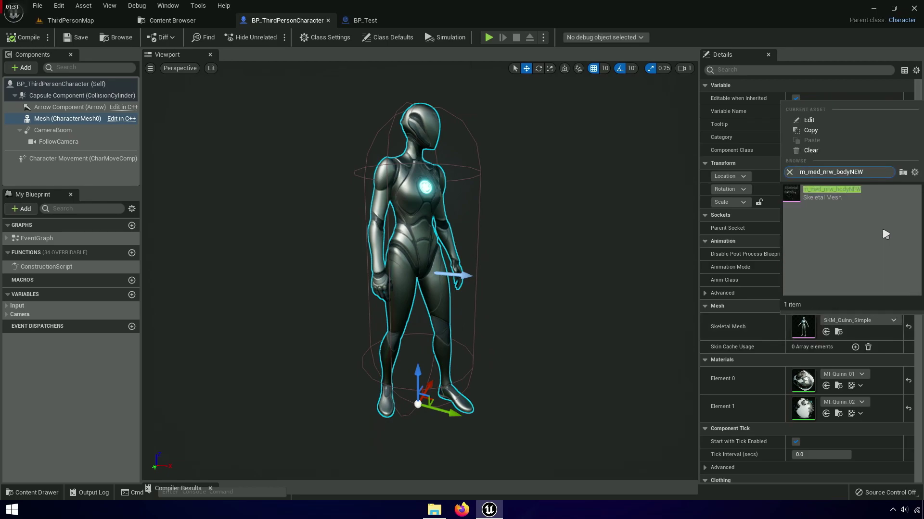
{"action": "left_click", "coordinate": [836, 194]}
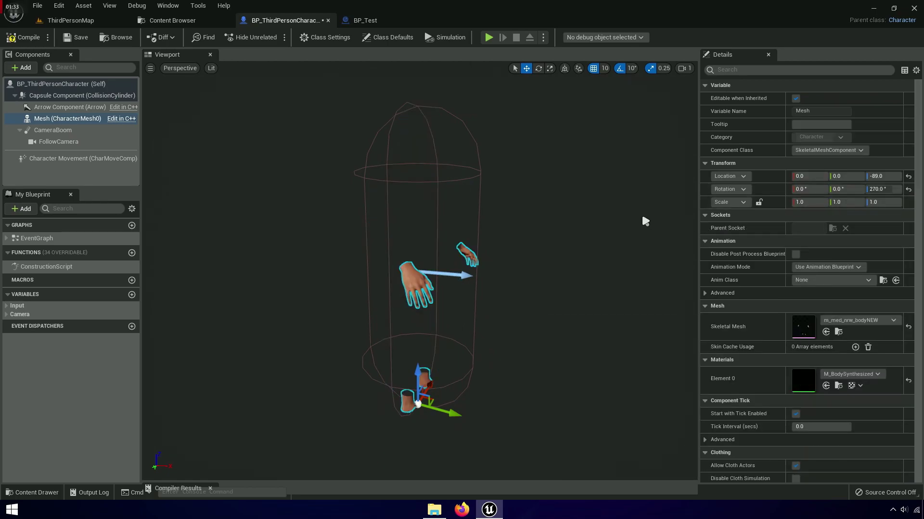
Step: In BP_Test, copy the MetaHuman components from Feet through LODSync
{"action": "left_click", "coordinate": [367, 21]}
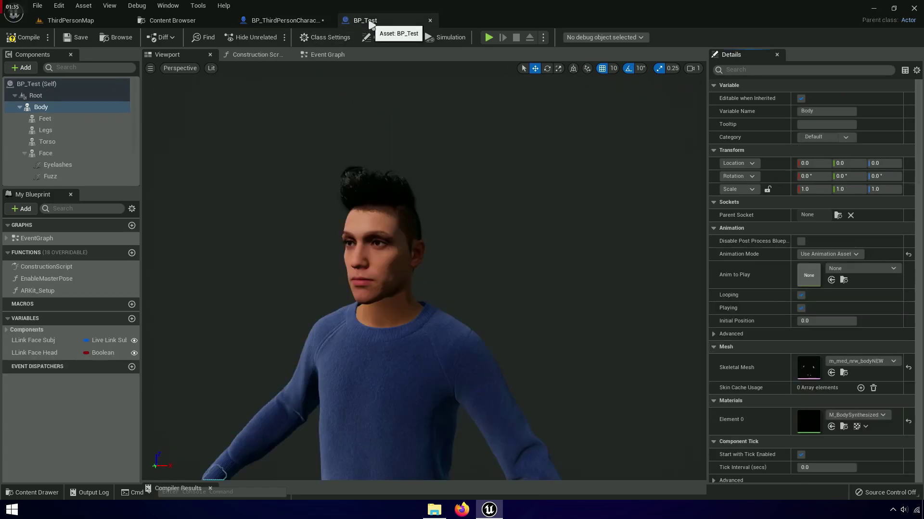
{"action": "left_click", "coordinate": [61, 118]}
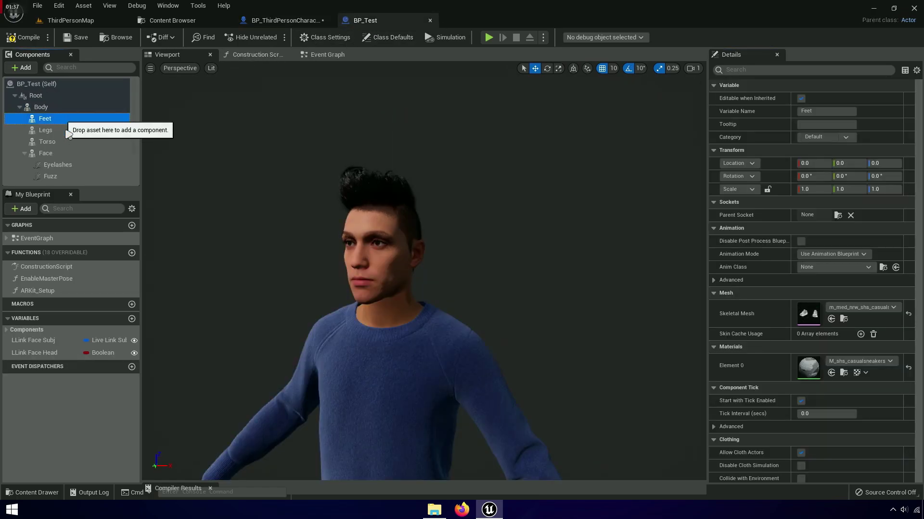
{"action": "left_click_drag", "start_coordinate": [98, 187], "coordinate": [97, 295]}
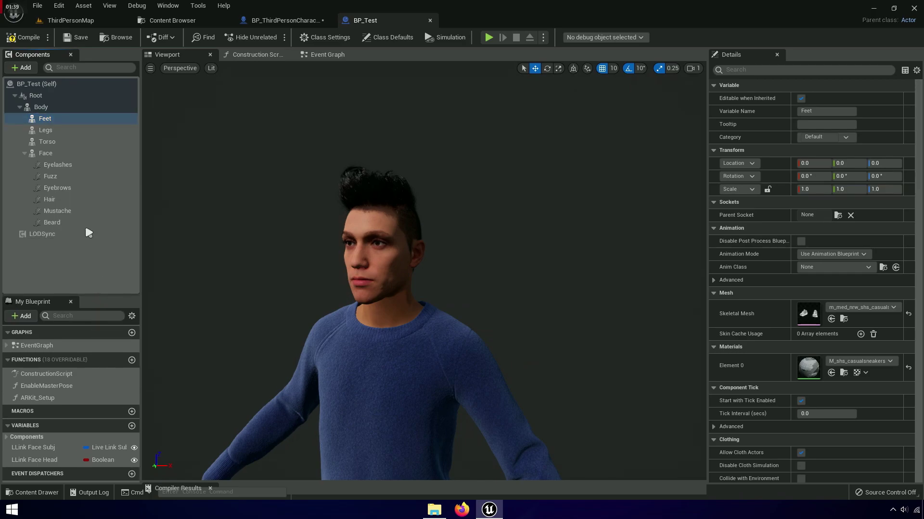
{"action": "left_click", "coordinate": [53, 234], "text": "shift"}
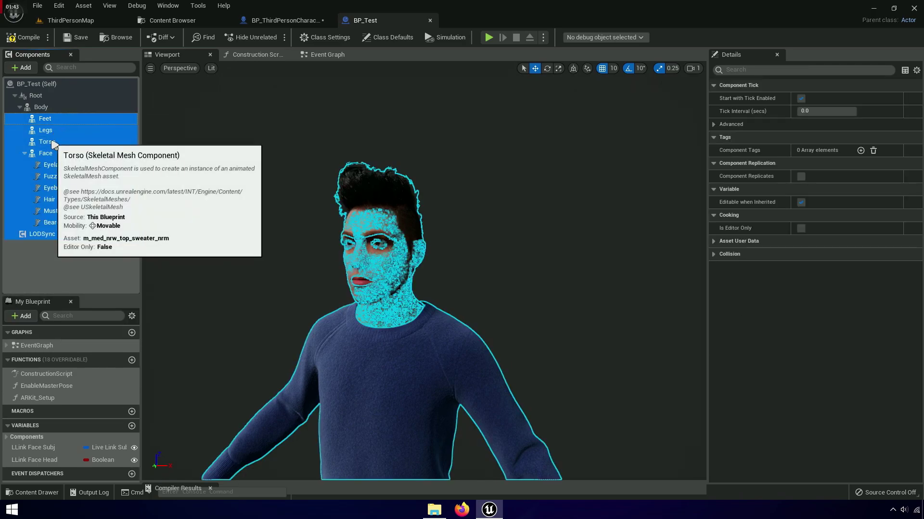
{"action": "right_click", "coordinate": [54, 141]}
{"action": "left_click", "coordinate": [106, 185]}
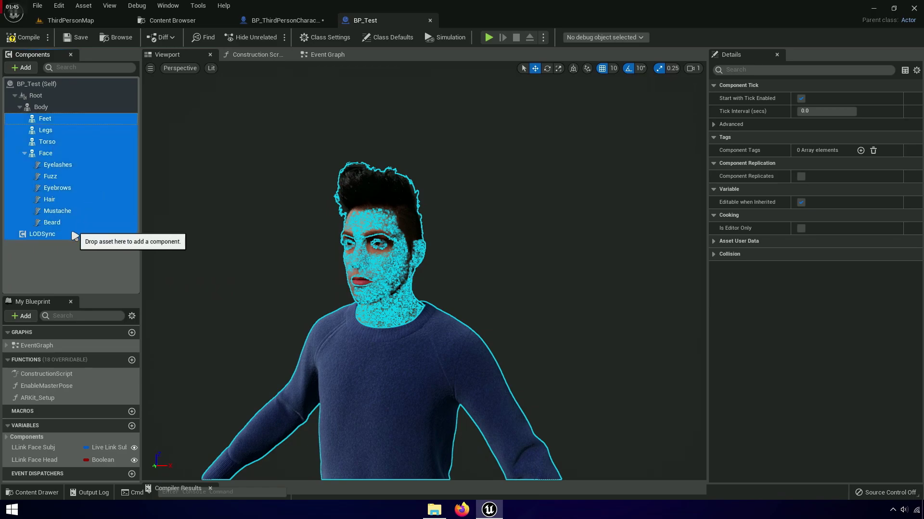
Step: Paste the copied MetaHuman components onto BP_ThirdPersonCharacter's root component
{"action": "left_click", "coordinate": [284, 20]}
{"action": "left_click_drag", "start_coordinate": [79, 187], "coordinate": [77, 292]}
{"action": "left_click", "coordinate": [67, 84]}
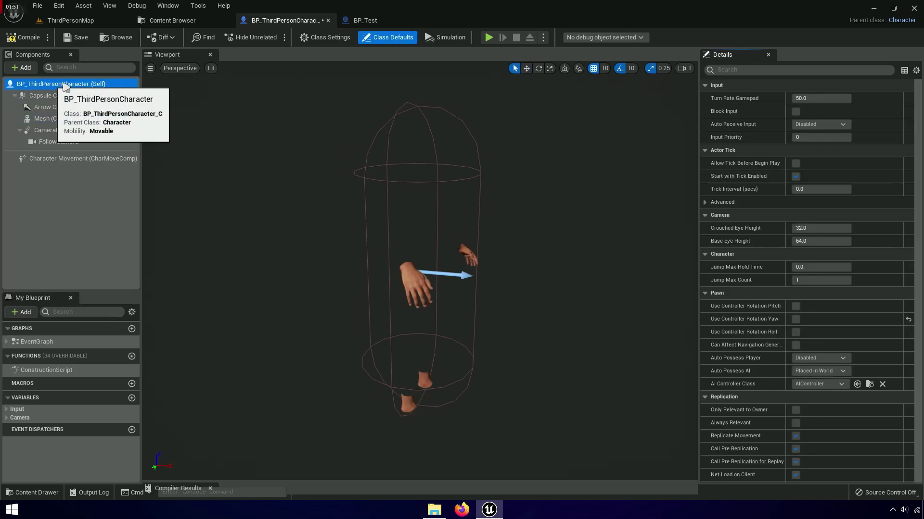
{"action": "right_click", "coordinate": [70, 85]}
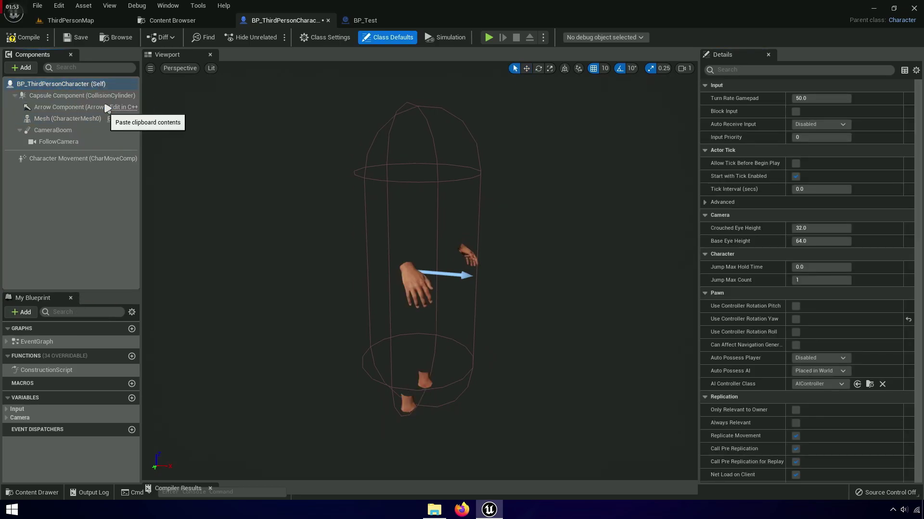
{"action": "left_click", "coordinate": [106, 104]}
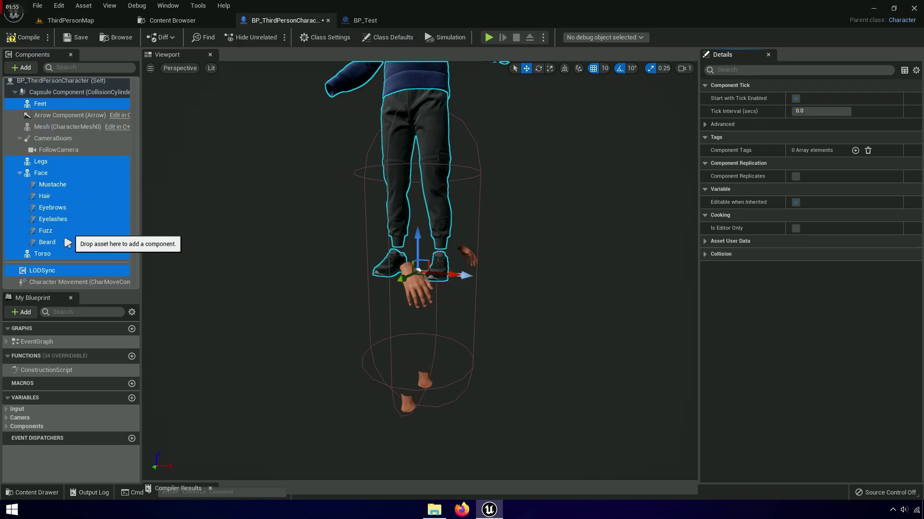
Step: Attach the Torso, Legs and Feet components under the character's Mesh (CharacterMesh0)
{"action": "left_click", "coordinate": [56, 253]}
{"action": "left_click", "coordinate": [63, 164], "text": "shift"}
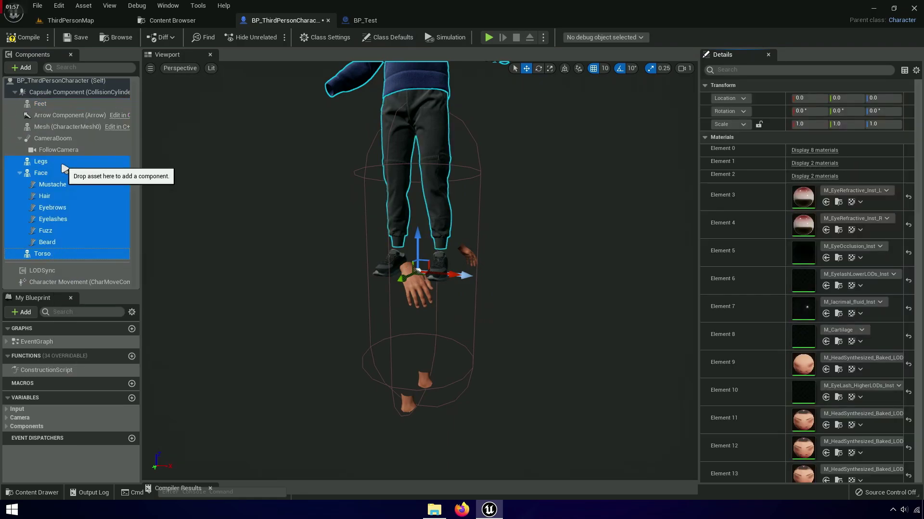
{"action": "left_click", "coordinate": [48, 104], "text": "ctrl"}
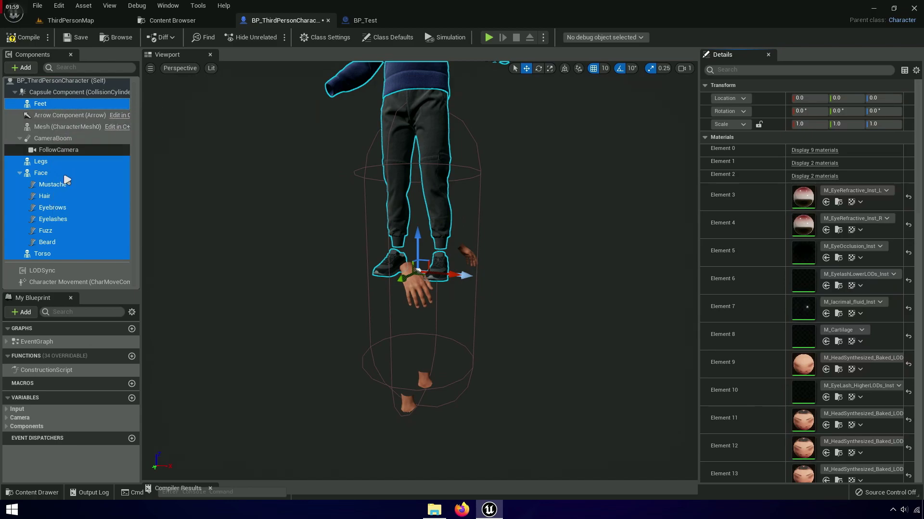
{"action": "left_click_drag", "start_coordinate": [48, 196], "coordinate": [58, 132]}
Step: Attach the Beard, Fuzz, Eyelashes, Hair, Mustache and Eyebrows grooms under the Face component
{"action": "left_click", "coordinate": [53, 212]}
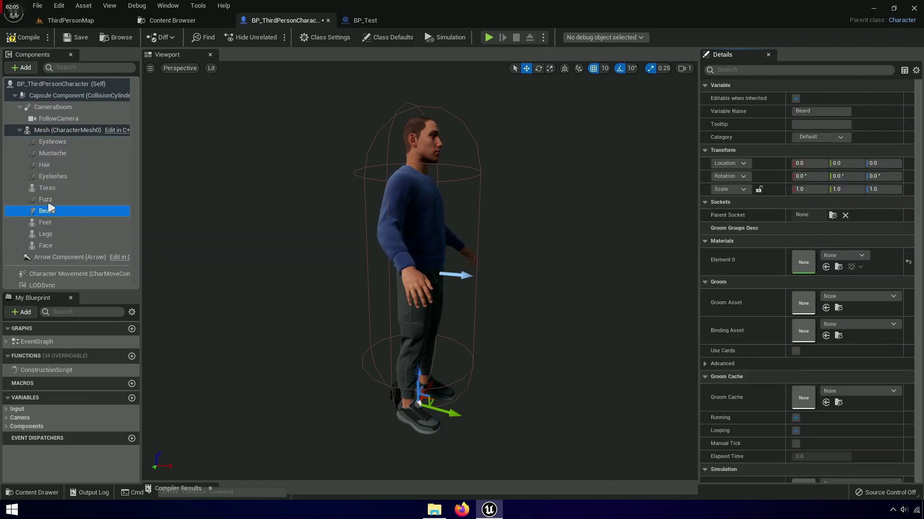
{"action": "left_click", "coordinate": [48, 199], "text": "ctrl"}
{"action": "left_click", "coordinate": [50, 176], "text": "ctrl"}
{"action": "left_click", "coordinate": [51, 165], "text": "ctrl"}
{"action": "left_click", "coordinate": [55, 153], "text": "ctrl"}
{"action": "left_click", "coordinate": [55, 142], "text": "ctrl"}
{"action": "left_click_drag", "start_coordinate": [60, 176], "coordinate": [61, 247]}
Step: Inspect the assembled MetaHuman's head from the front in a widened viewport
{"action": "scroll", "coordinate": [428, 152], "scroll_direction": "up", "scroll_amount": 5}
{"action": "right_click_drag", "start_coordinate": [470, 174], "coordinate": [489, 166]}
{"action": "left_click_drag", "start_coordinate": [699, 266], "coordinate": [918, 289]}
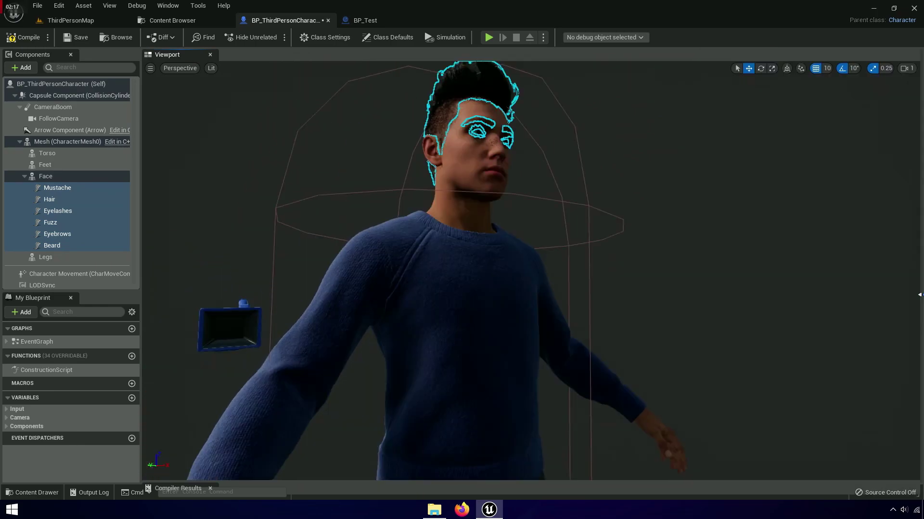
{"action": "middle_click_drag", "start_coordinate": [665, 330], "coordinate": [663, 327]}
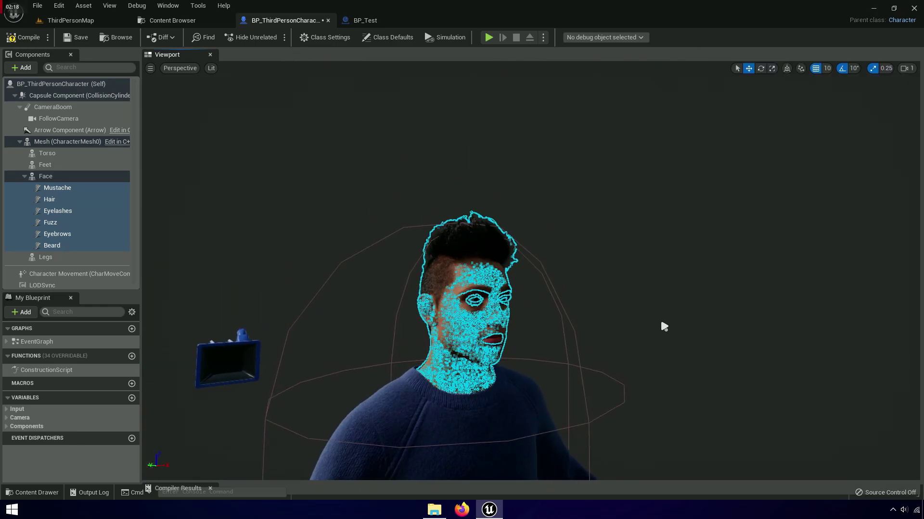
{"action": "right_click_drag", "start_coordinate": [664, 326], "coordinate": [663, 325]}
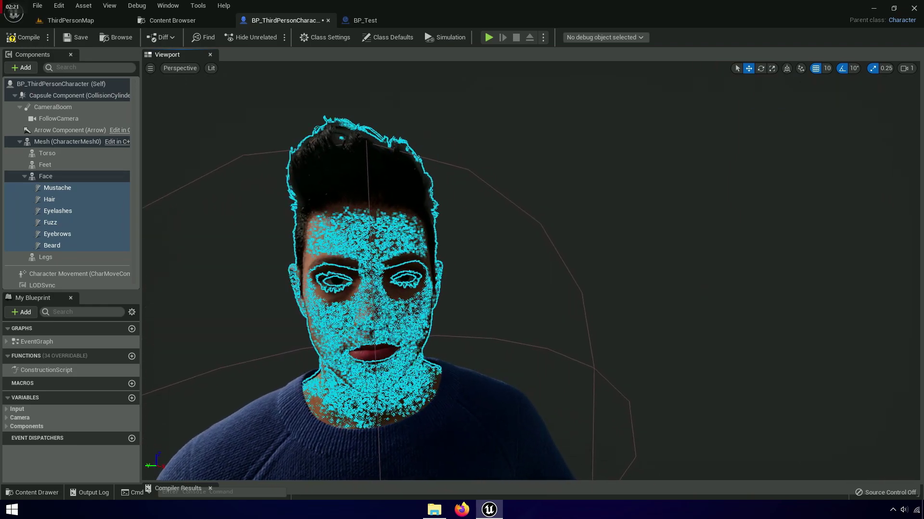
{"action": "left_click", "coordinate": [449, 409]}
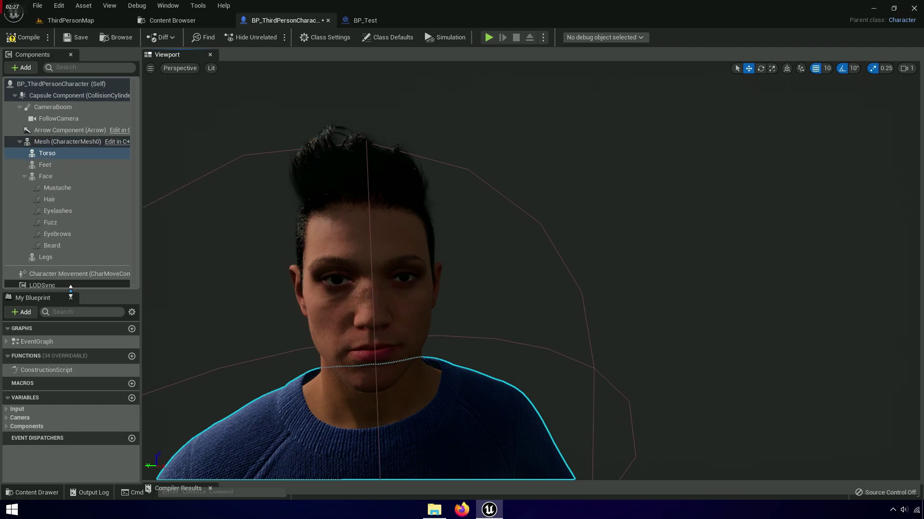
Step: Select the LODSync component and display its properties
{"action": "left_click_drag", "start_coordinate": [89, 291], "coordinate": [91, 335]}
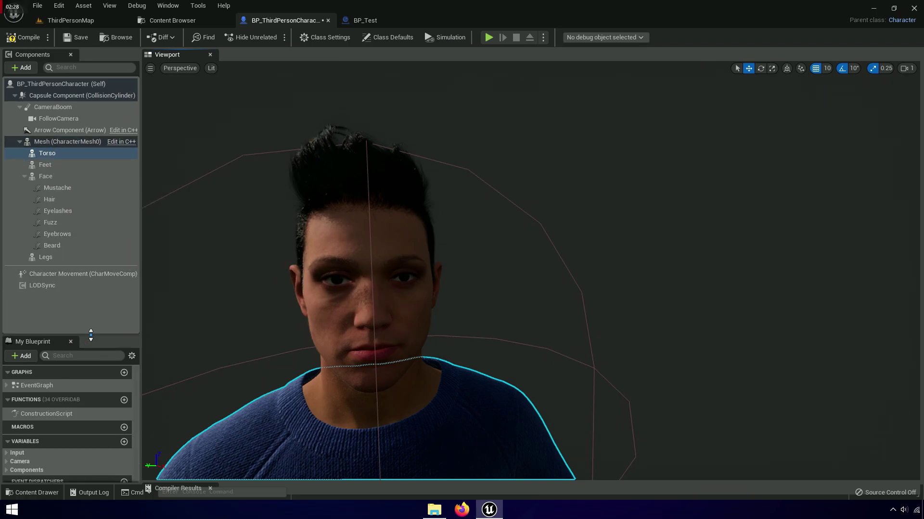
{"action": "left_click", "coordinate": [54, 288]}
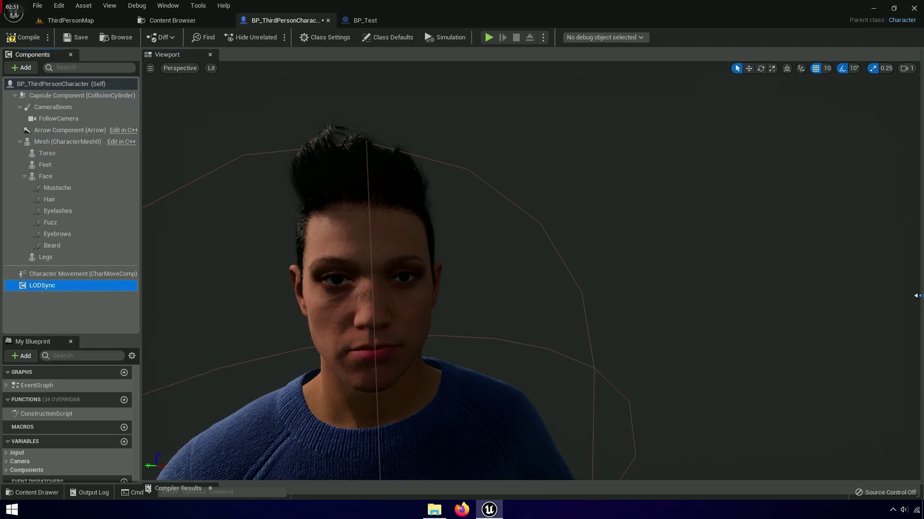
{"action": "left_click", "coordinate": [916, 295]}
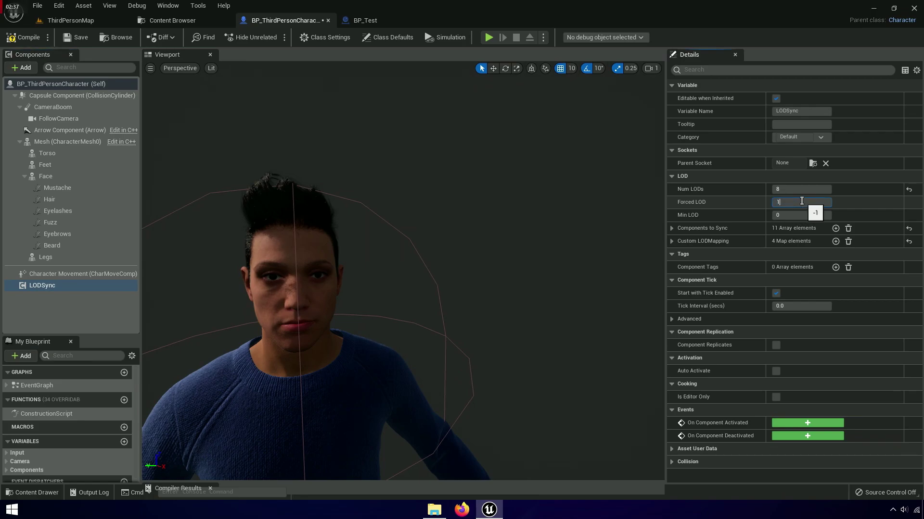
Step: Set LODSync's Forced LOD to 0, check the hair up close, then deselect LODSync
{"action": "right_click_drag", "start_coordinate": [433, 270], "coordinate": [572, 272]}
{"action": "right_click_drag", "start_coordinate": [417, 204], "coordinate": [422, 173]}
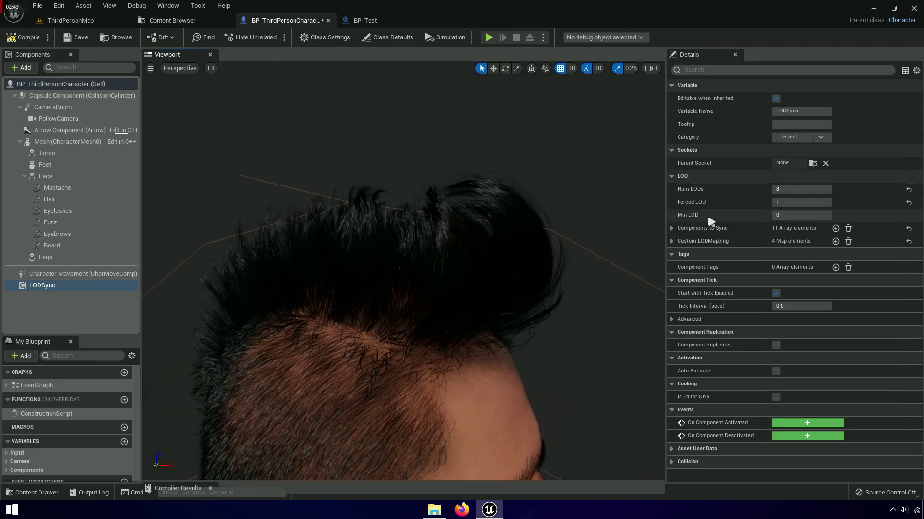
{"action": "left_click", "coordinate": [775, 215]}
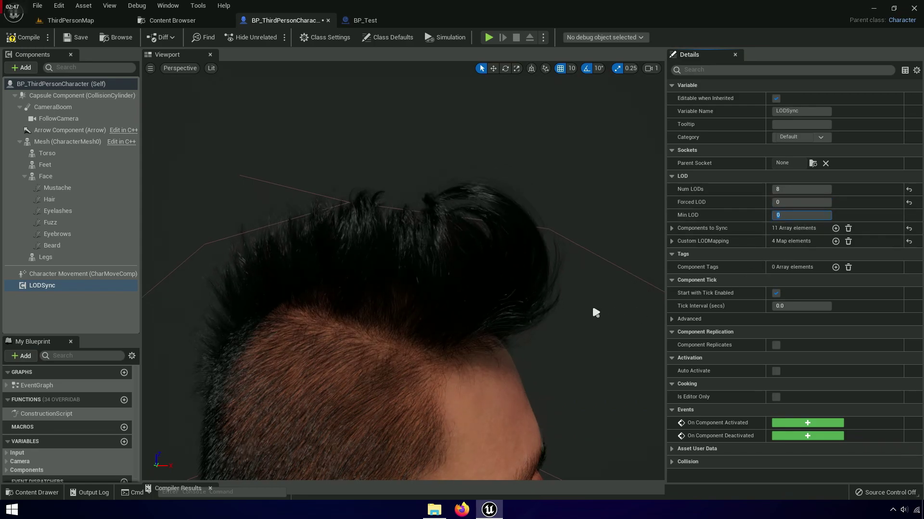
{"action": "right_click_drag", "start_coordinate": [403, 270], "coordinate": [320, 259]}
{"action": "right_click_drag", "start_coordinate": [524, 356], "coordinate": [545, 358]}
{"action": "left_click", "coordinate": [96, 320]}
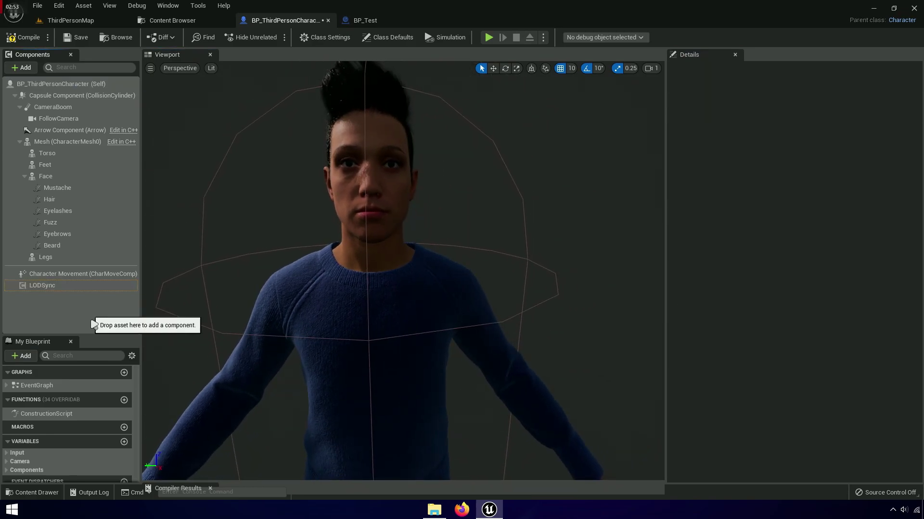
{"action": "left_click_drag", "start_coordinate": [93, 336], "coordinate": [97, 93]}
Step: In BP_Test, close the open graph tabs and open the EnableMasterPose function graph
{"action": "left_click", "coordinate": [377, 21]}
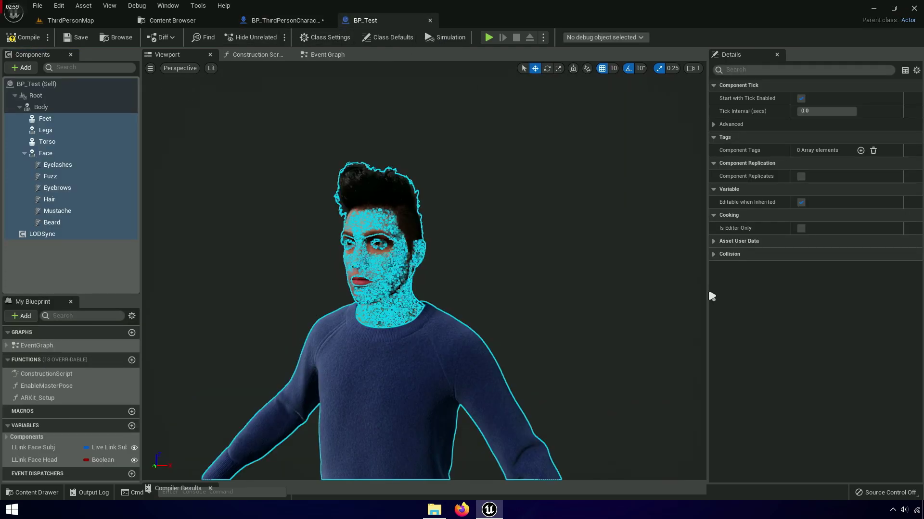
{"action": "left_click_drag", "start_coordinate": [707, 292], "coordinate": [920, 298]}
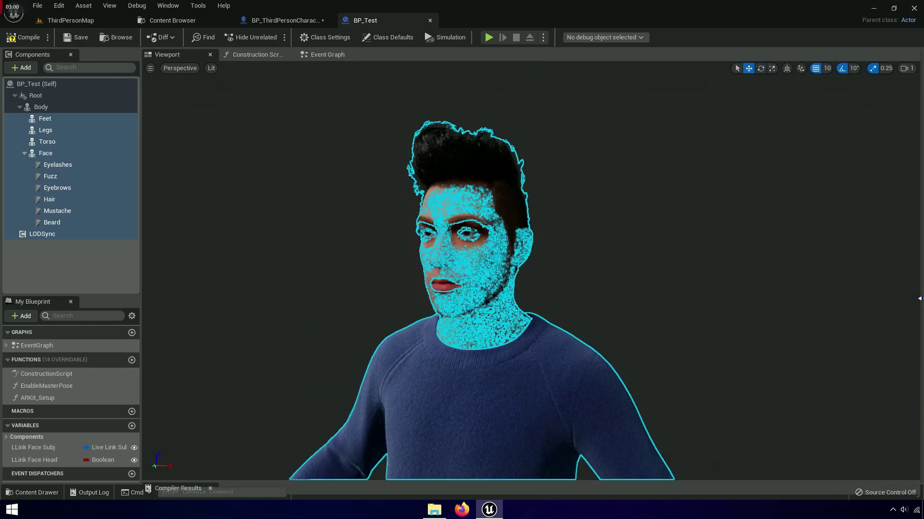
{"action": "left_click", "coordinate": [210, 55]}
{"action": "left_click", "coordinate": [210, 54]}
{"action": "left_click", "coordinate": [210, 54]}
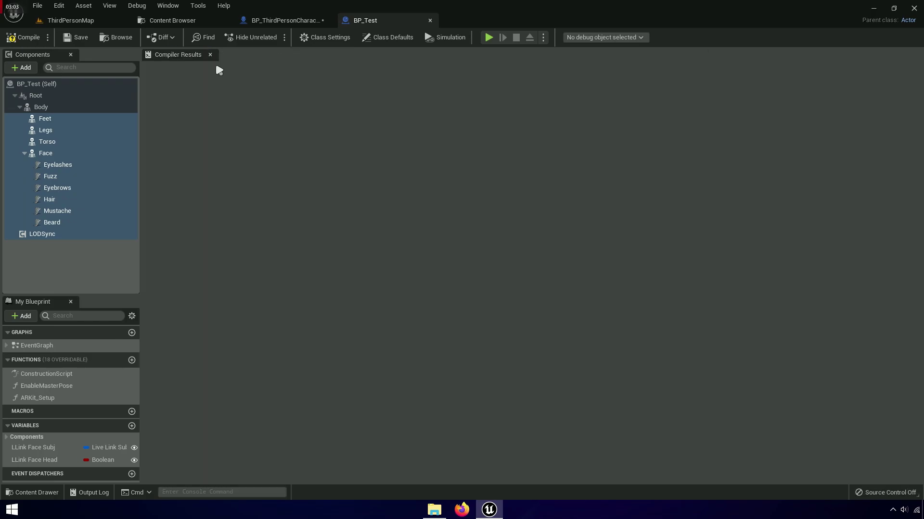
{"action": "left_click_drag", "start_coordinate": [85, 295], "coordinate": [106, 65]}
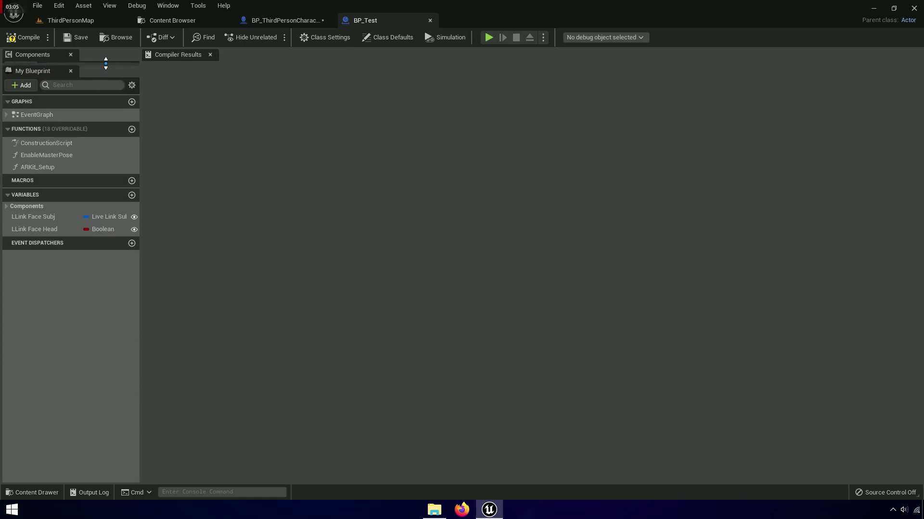
{"action": "left_click", "coordinate": [59, 157]}
{"action": "double_click", "coordinate": [59, 157]}
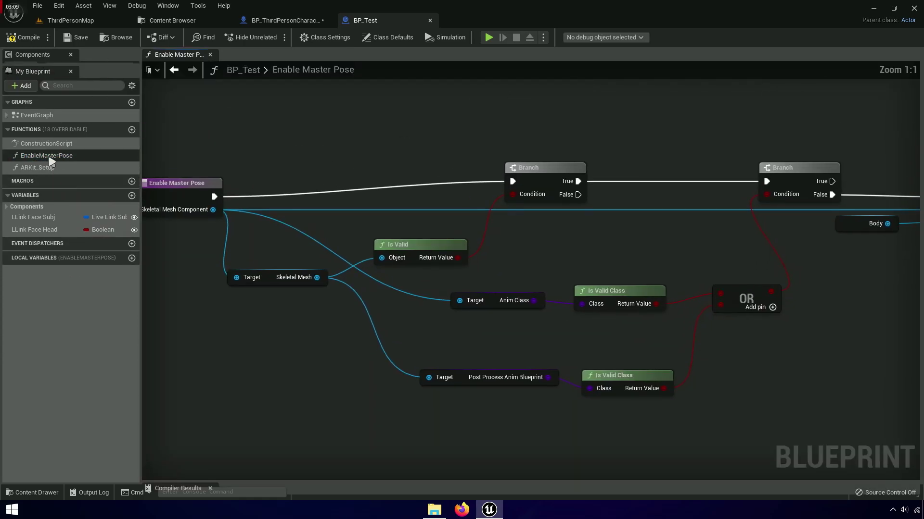
{"action": "right_click_drag", "start_coordinate": [416, 289], "coordinate": [342, 280]}
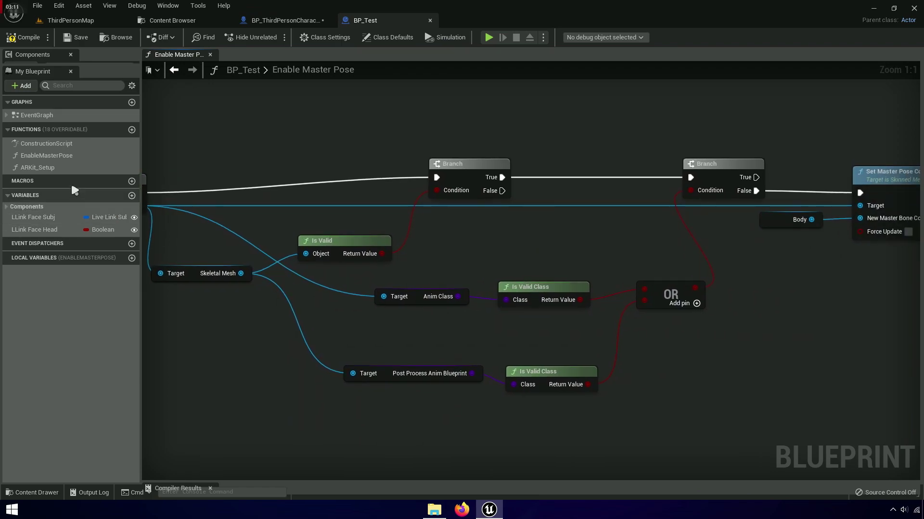
Step: Copy the EnableMasterPose function from BP_Test and close its graph
{"action": "left_click", "coordinate": [50, 157]}
{"action": "right_click", "coordinate": [50, 158]}
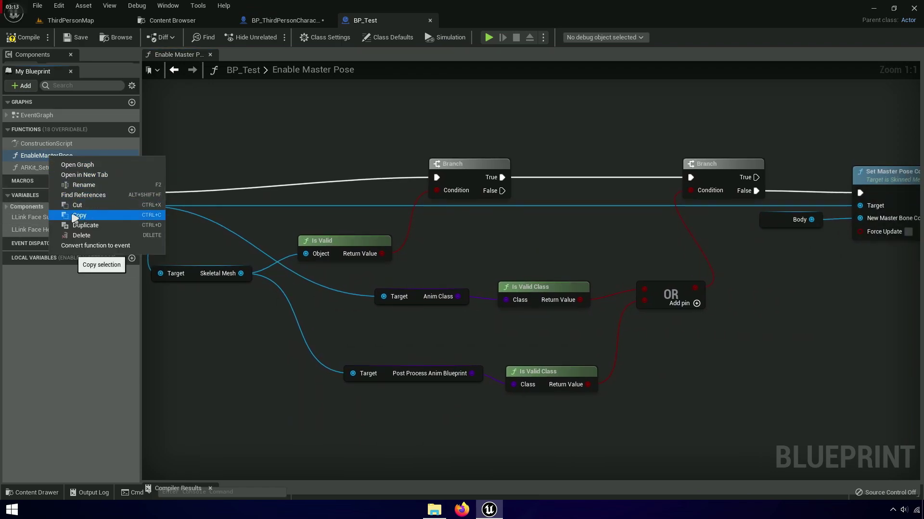
{"action": "left_click", "coordinate": [79, 216]}
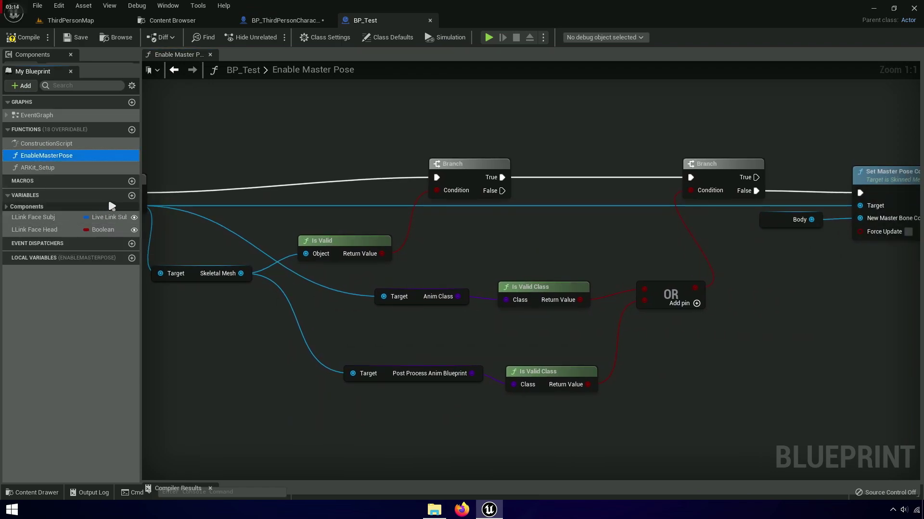
{"action": "left_click", "coordinate": [211, 54]}
Step: Paste EnableMasterPose into BP_ThirdPersonCharacter and zoom to its erroring Body node
{"action": "left_click", "coordinate": [288, 21]}
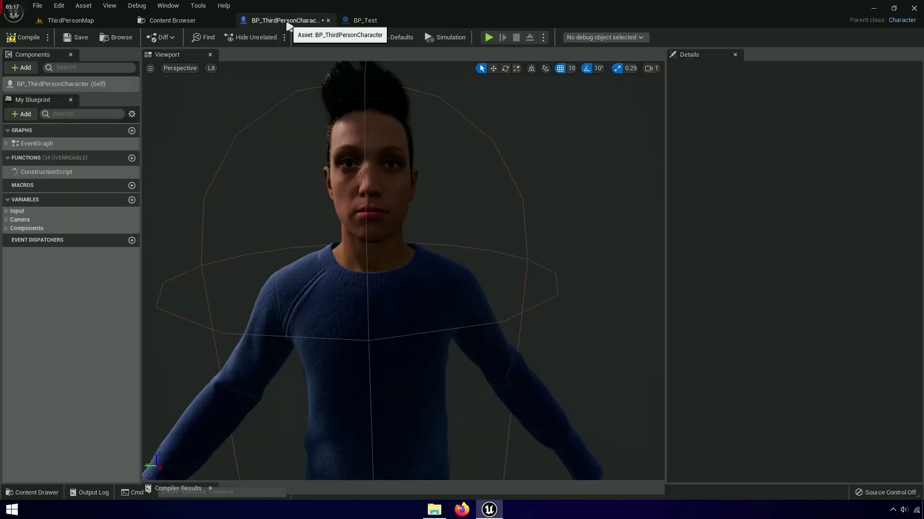
{"action": "right_click", "coordinate": [29, 162]}
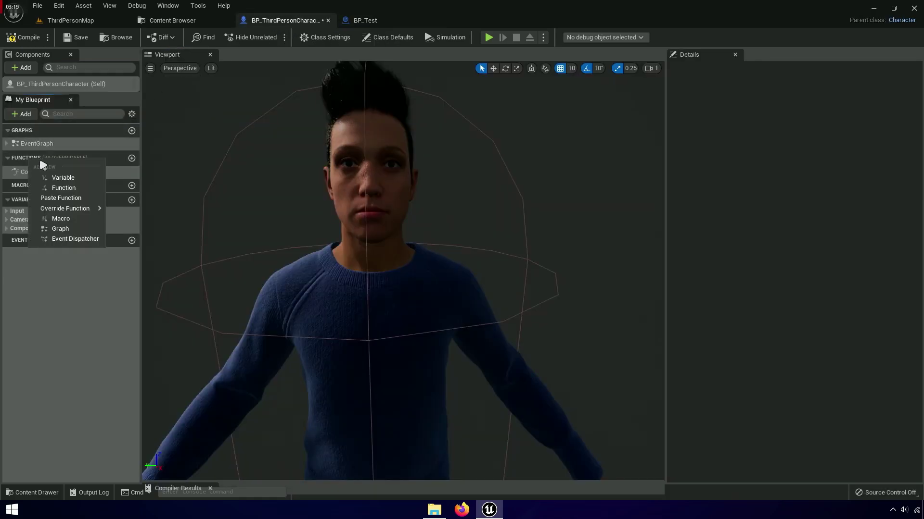
{"action": "left_click", "coordinate": [68, 199]}
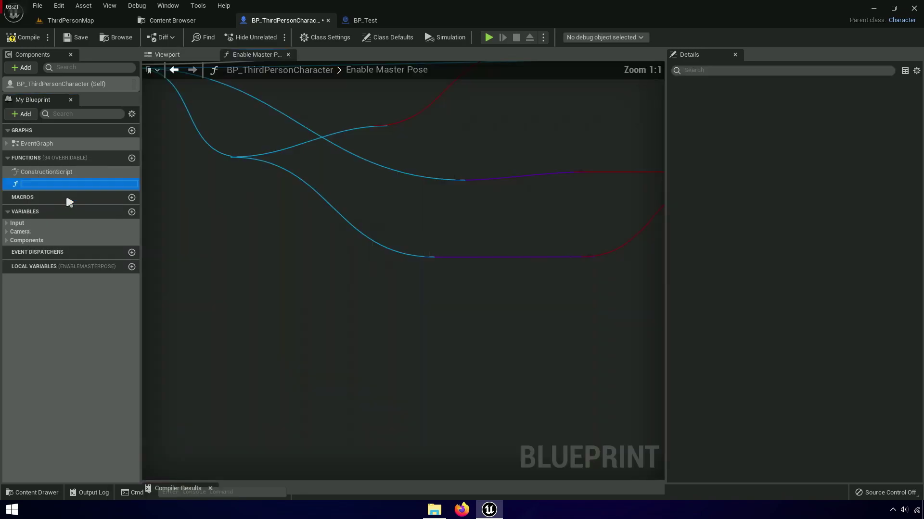
{"action": "left_click_drag", "start_coordinate": [666, 322], "coordinate": [920, 341]}
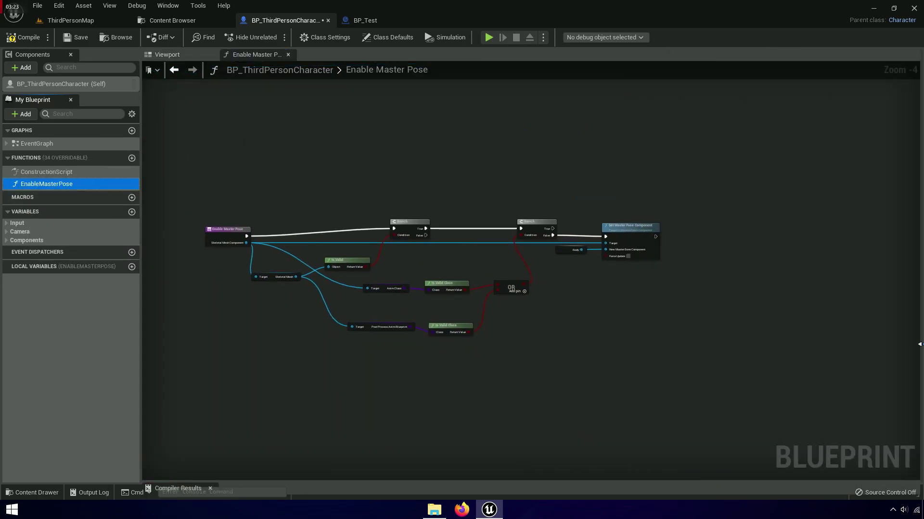
{"action": "scroll", "coordinate": [507, 348], "scroll_direction": "up", "scroll_amount": 4}
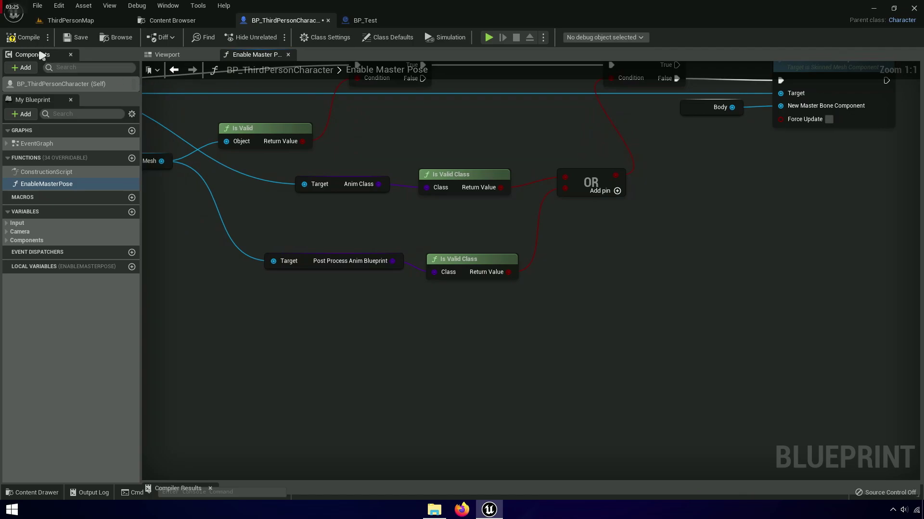
{"action": "right_click_drag", "start_coordinate": [628, 204], "coordinate": [432, 340]}
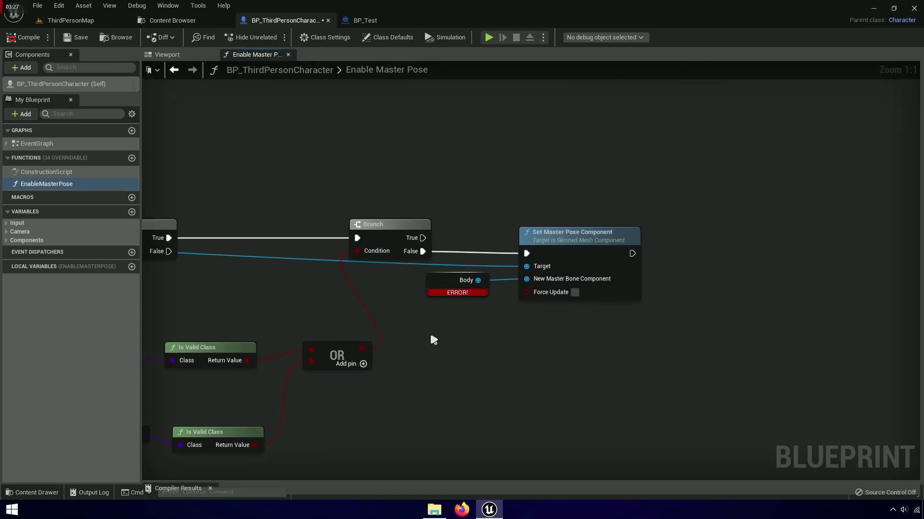
{"action": "scroll", "coordinate": [432, 341], "scroll_direction": "up", "scroll_amount": 5}
{"action": "left_click_drag", "start_coordinate": [435, 344], "coordinate": [429, 301]}
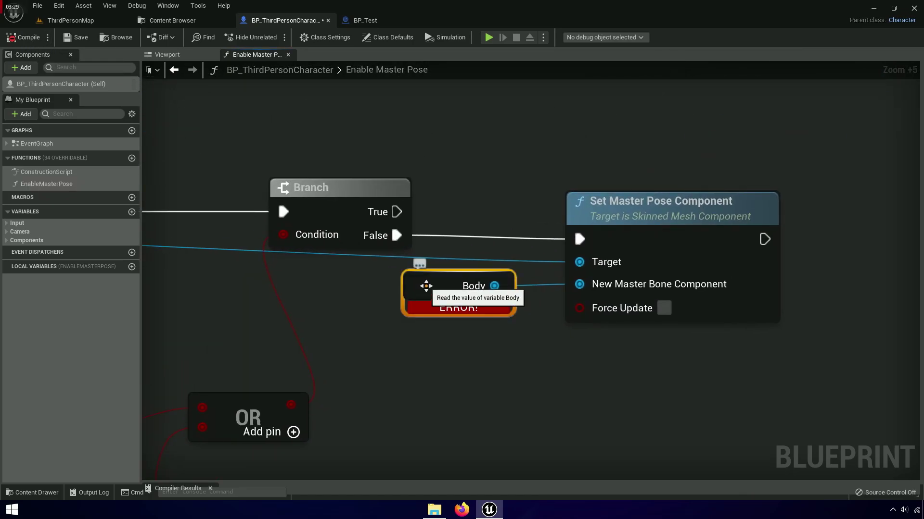
Step: Replace the broken Body reference with a Mesh getter wired to New Master Bone Component
{"action": "right_click", "coordinate": [426, 286]}
{"action": "left_click", "coordinate": [459, 327]}
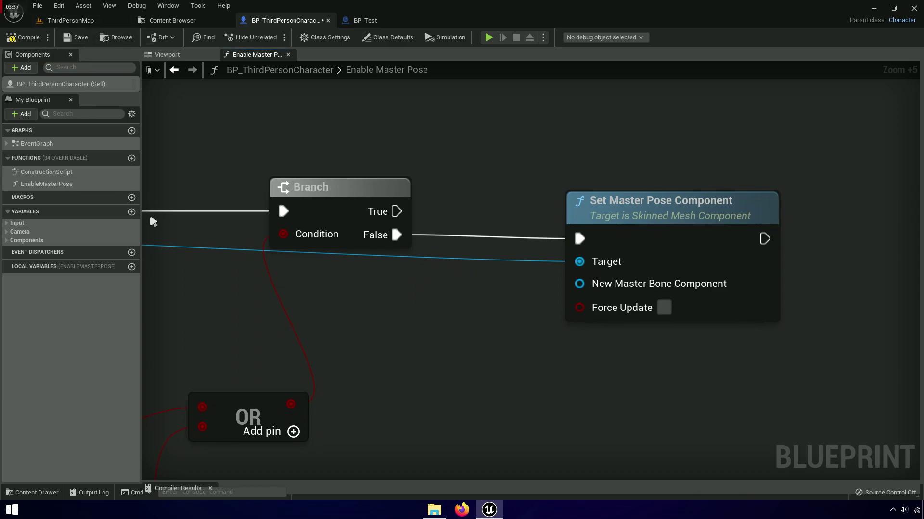
{"action": "left_click_drag", "start_coordinate": [102, 91], "coordinate": [103, 285]}
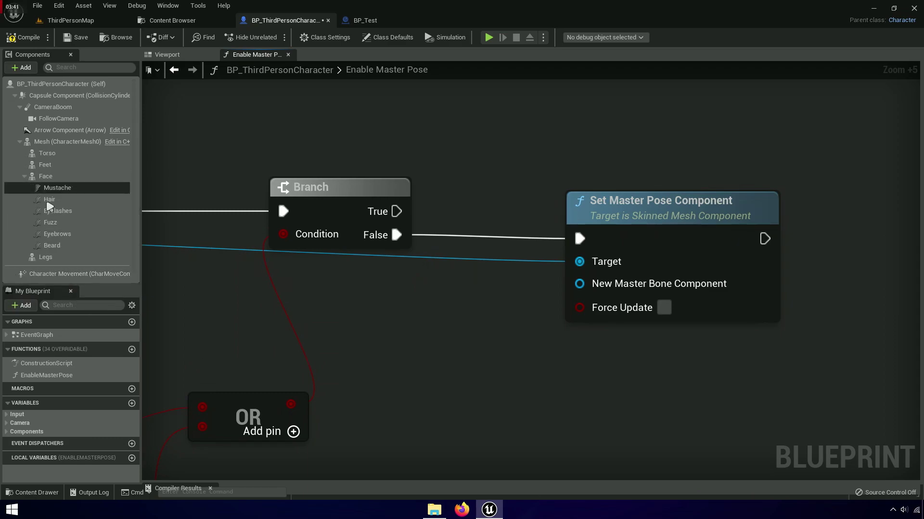
{"action": "left_click", "coordinate": [68, 142]}
{"action": "left_click_drag", "start_coordinate": [70, 142], "coordinate": [363, 311]}
{"action": "left_click_drag", "start_coordinate": [427, 312], "coordinate": [581, 287]}
{"action": "left_click_drag", "start_coordinate": [378, 317], "coordinate": [466, 287]}
Step: Straighten the wires, save BP_ThirdPersonCharacter, and close its graph and viewport tabs
{"action": "left_click_drag", "start_coordinate": [515, 337], "coordinate": [621, 267]}
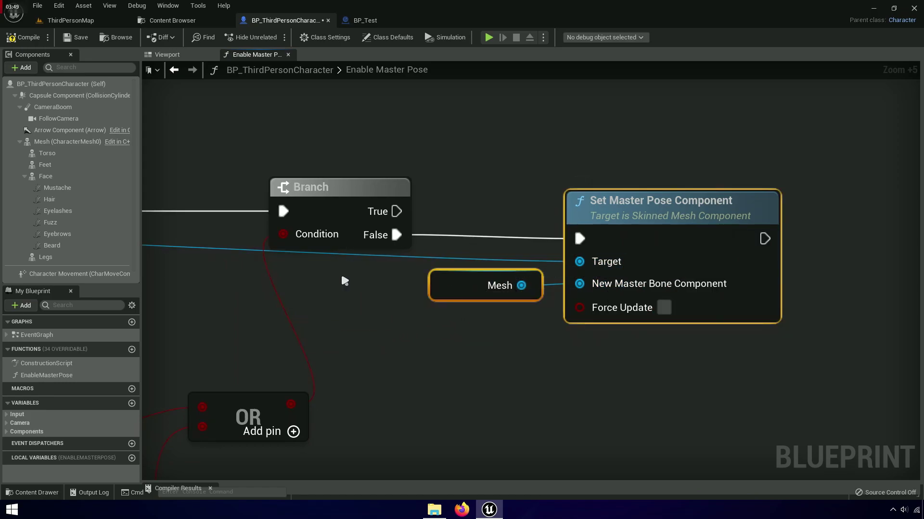
{"action": "key", "text": "q"}
{"action": "left_click", "coordinate": [404, 364]}
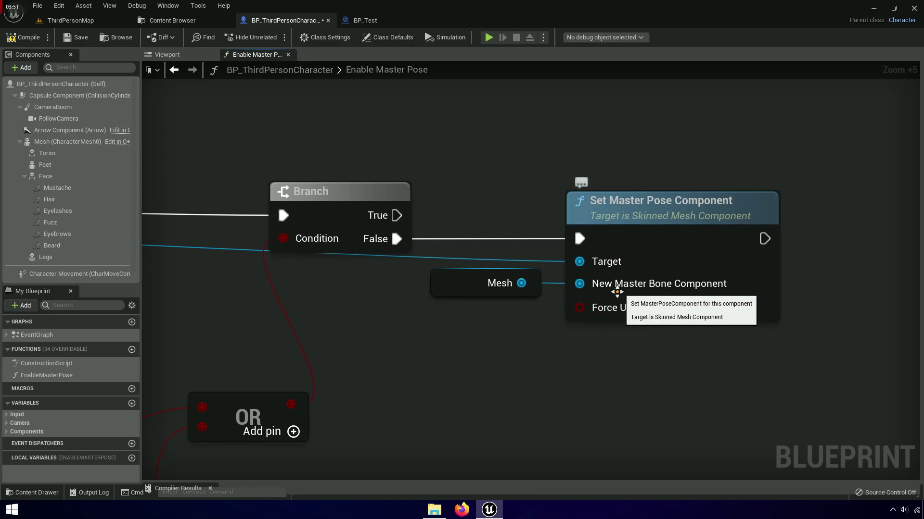
{"action": "left_click", "coordinate": [77, 37]}
{"action": "left_click_drag", "start_coordinate": [98, 282], "coordinate": [116, 65]}
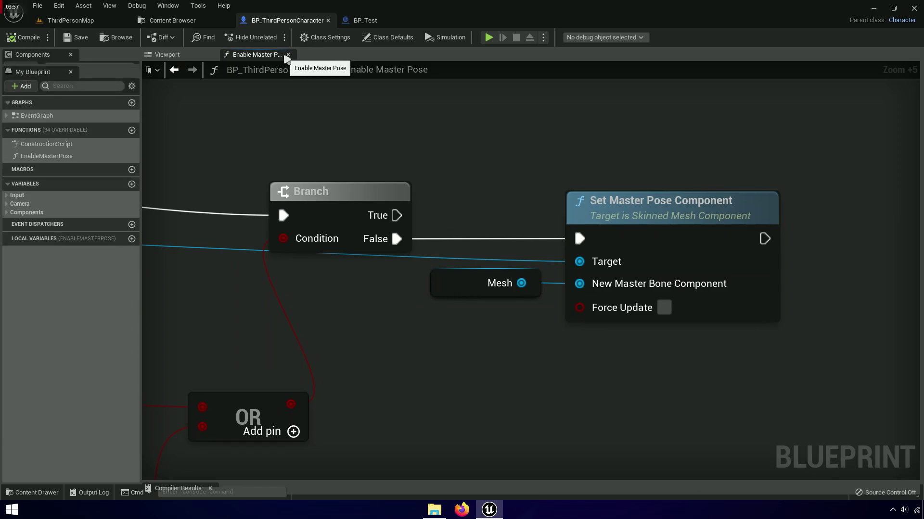
{"action": "left_click", "coordinate": [288, 54]}
{"action": "left_click", "coordinate": [211, 54]}
Step: Copy the ARKit_Setup function from BP_Test and paste it into BP_ThirdPersonCharacter
{"action": "left_click", "coordinate": [363, 21]}
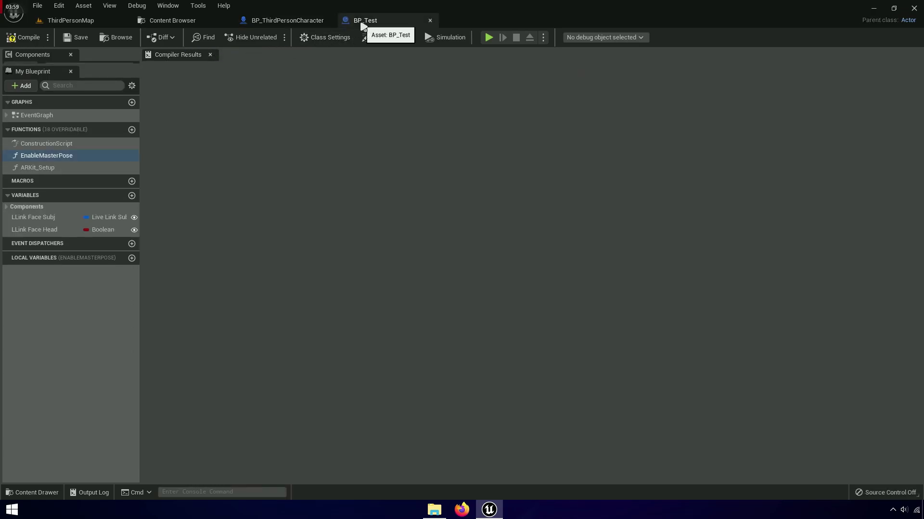
{"action": "right_click", "coordinate": [31, 169]}
{"action": "left_click", "coordinate": [72, 229]}
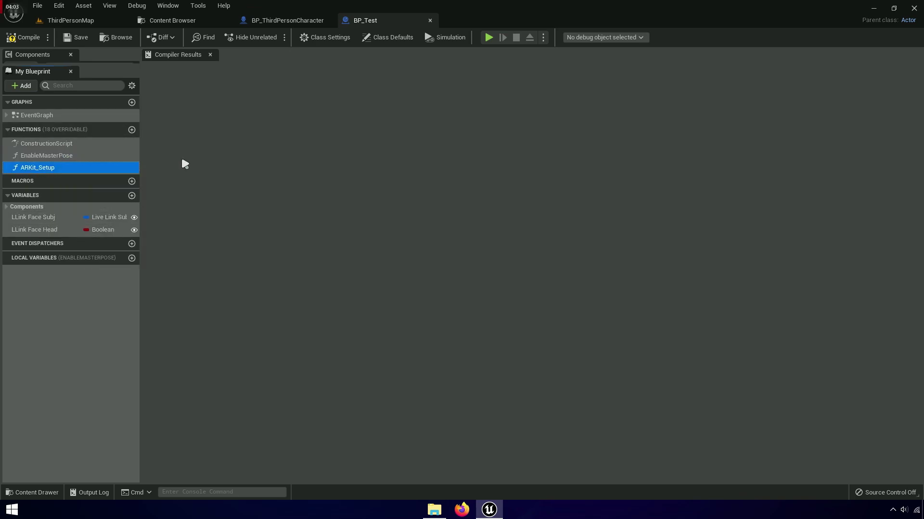
{"action": "left_click", "coordinate": [277, 22]}
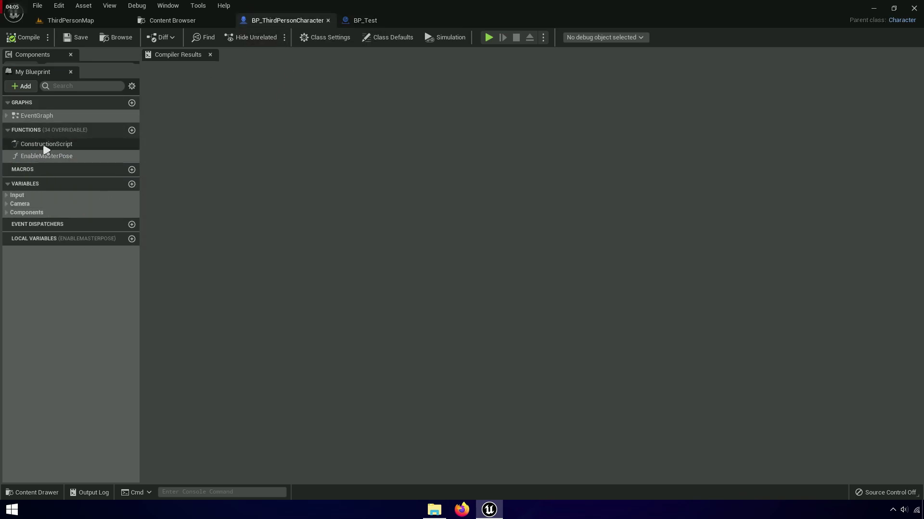
{"action": "right_click", "coordinate": [39, 133]}
{"action": "left_click", "coordinate": [64, 171]}
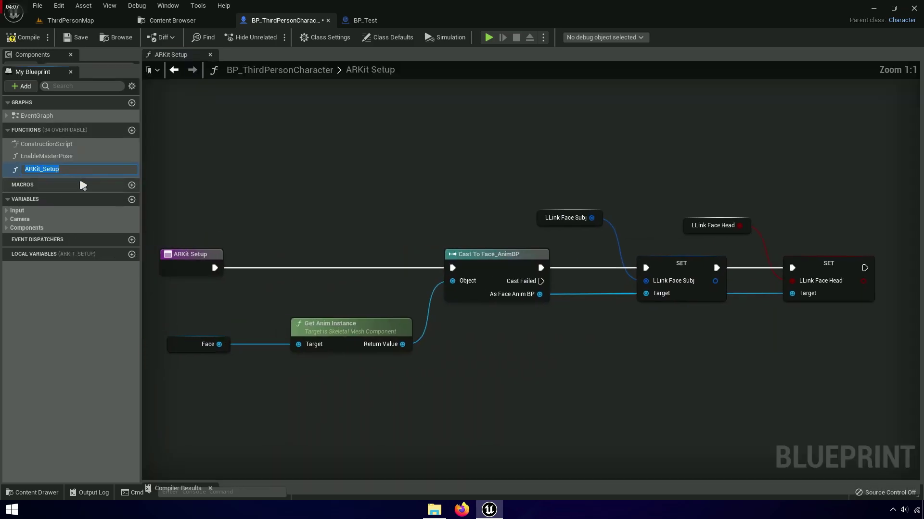
Step: Compile to reveal the errors and create the missing LLink Face Subj variable
{"action": "right_click_drag", "start_coordinate": [552, 352], "coordinate": [313, 351]}
{"action": "scroll", "coordinate": [223, 207], "scroll_direction": "up", "scroll_amount": 4}
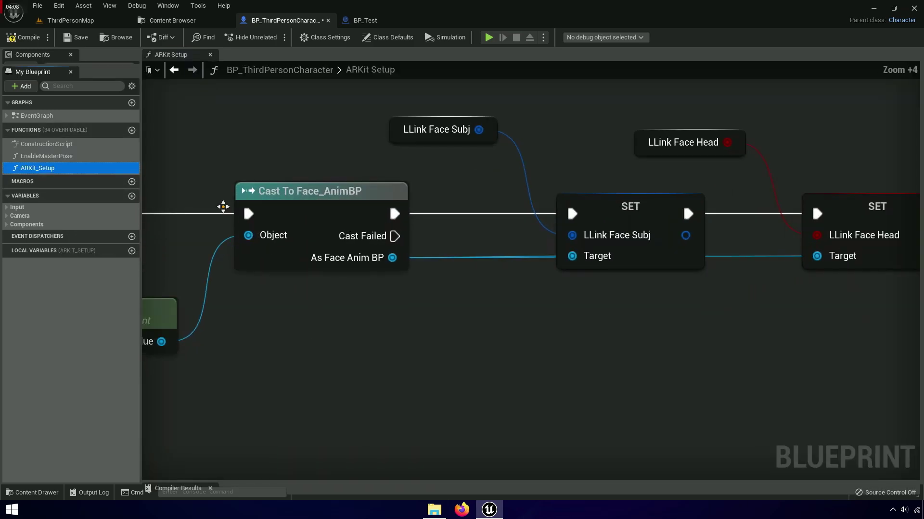
{"action": "left_click", "coordinate": [25, 40]}
{"action": "right_click_drag", "start_coordinate": [404, 136], "coordinate": [200, 241]}
{"action": "scroll", "coordinate": [256, 244], "scroll_direction": "up", "scroll_amount": 3}
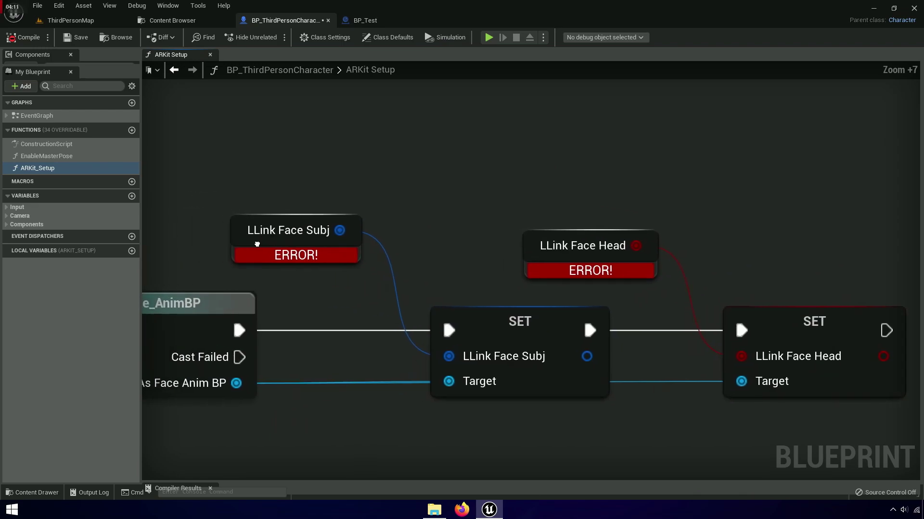
{"action": "right_click", "coordinate": [237, 230]}
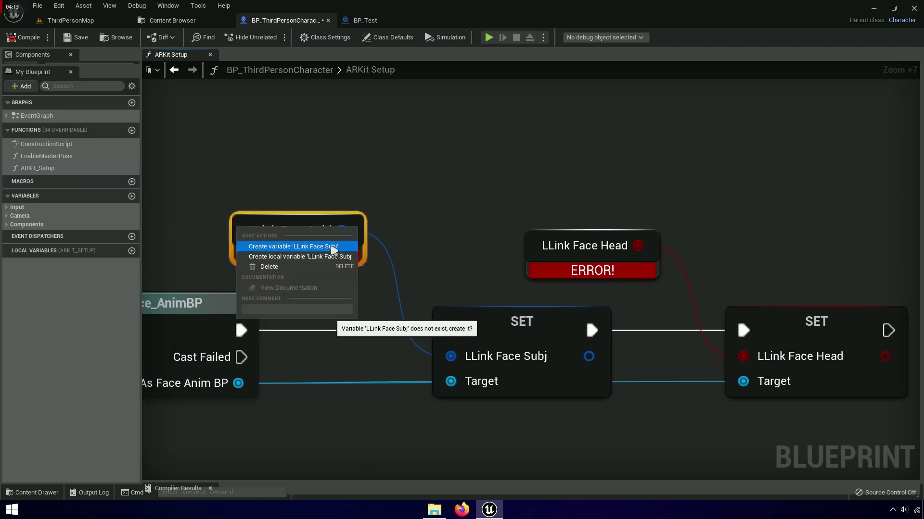
{"action": "left_click", "coordinate": [334, 250]}
Step: Create the LLink Face Head variable, recompile cleanly and save the character blueprint
{"action": "left_click", "coordinate": [532, 234]}
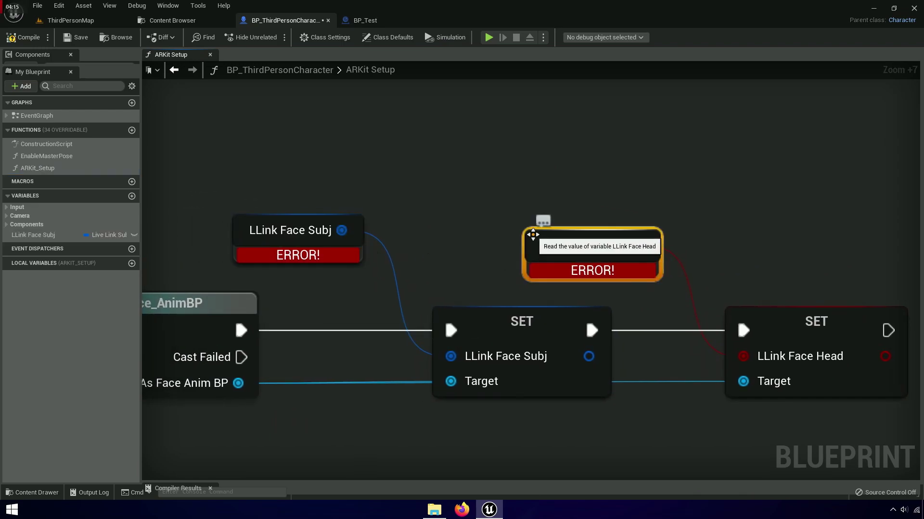
{"action": "right_click", "coordinate": [533, 234]}
{"action": "left_click", "coordinate": [613, 255]}
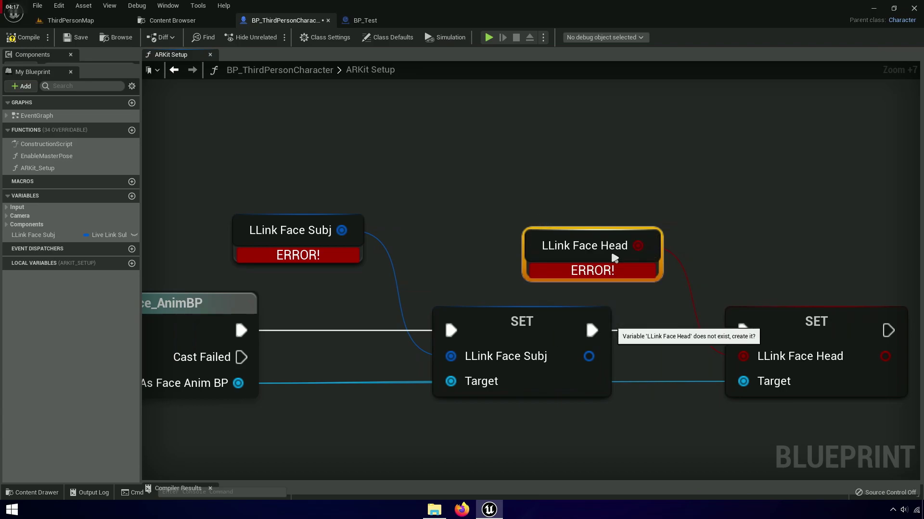
{"action": "left_click", "coordinate": [22, 37]}
{"action": "left_click", "coordinate": [67, 39]}
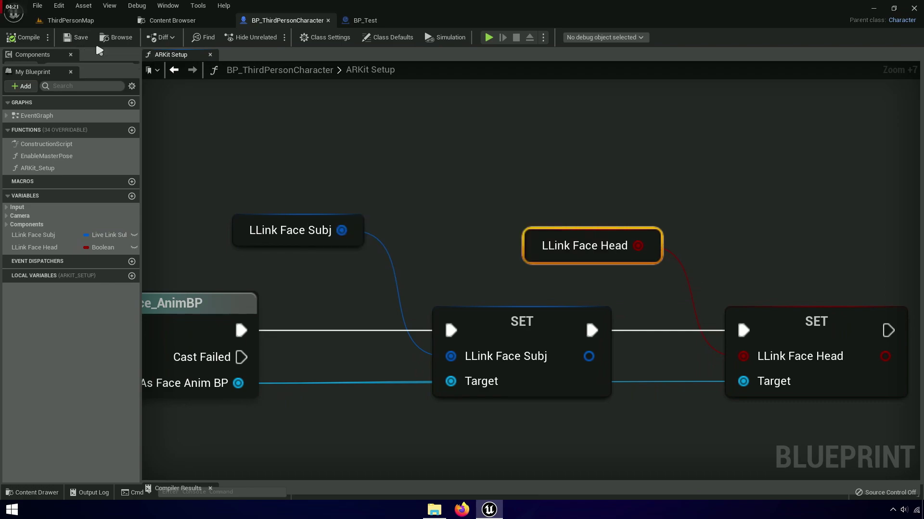
{"action": "left_click", "coordinate": [370, 21]}
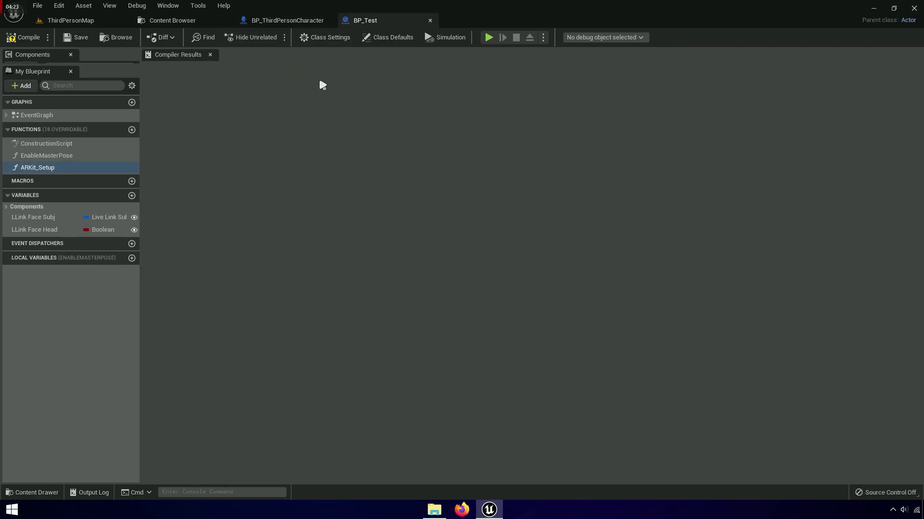
Step: Copy BP_Test's Construction Script nodes and open BP_ThirdPersonCharacter's Construction Script graph
{"action": "left_click", "coordinate": [54, 145]}
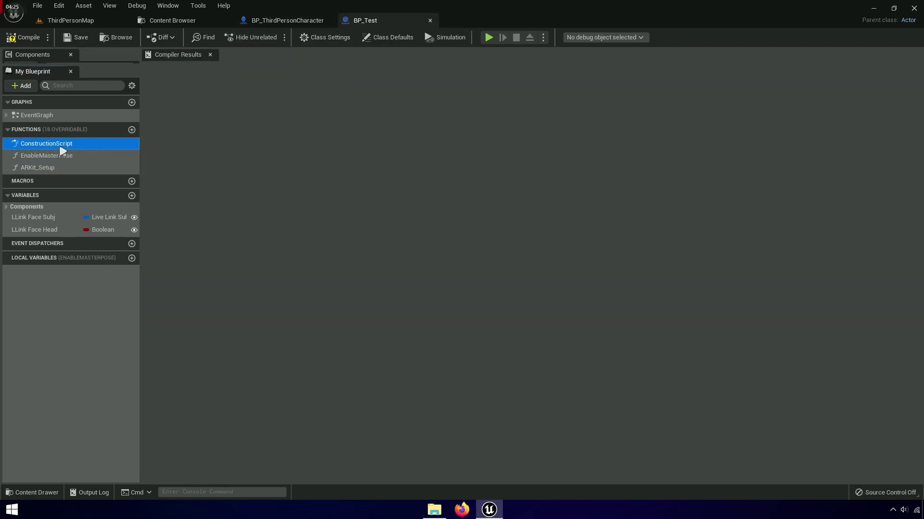
{"action": "double_click", "coordinate": [49, 146]}
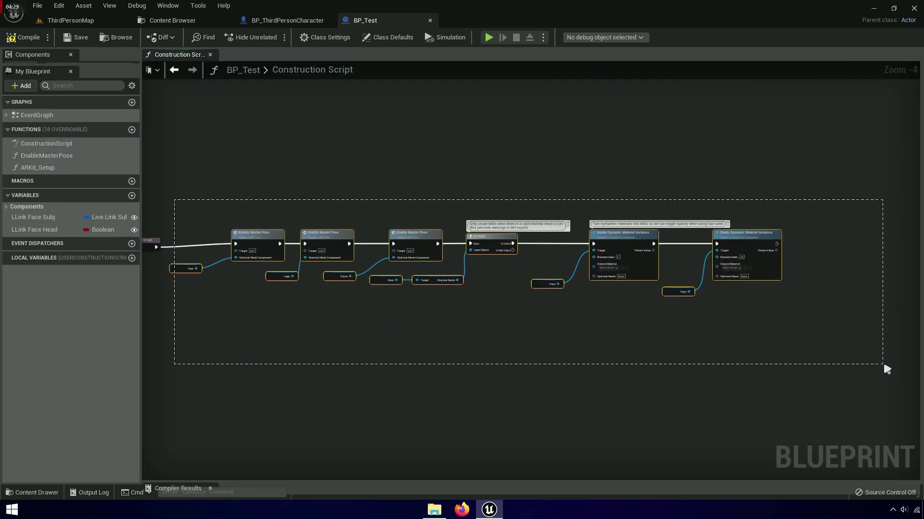
{"action": "right_click", "coordinate": [418, 238]}
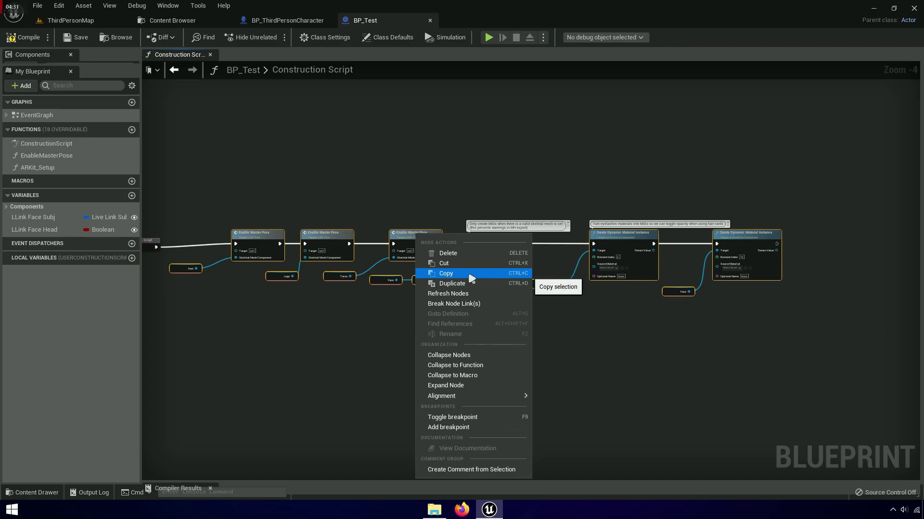
{"action": "left_click", "coordinate": [466, 272]}
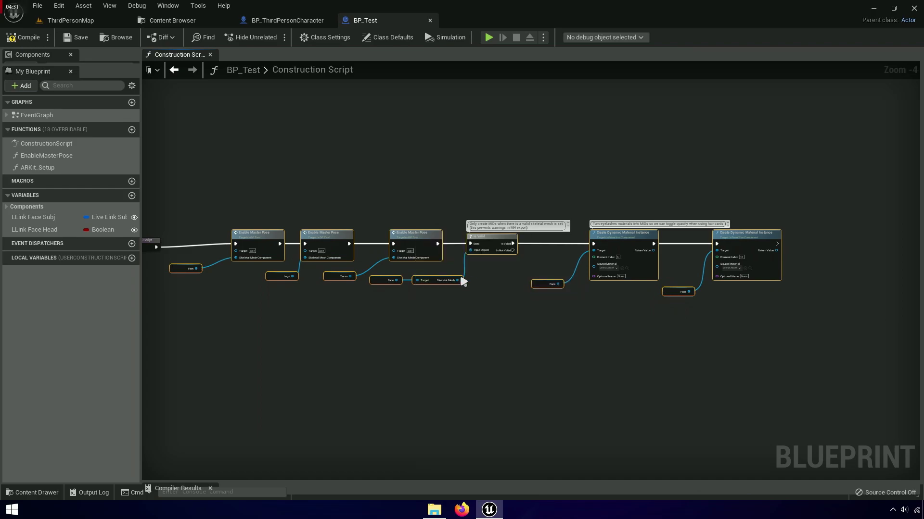
{"action": "left_click", "coordinate": [211, 54]}
{"action": "left_click", "coordinate": [274, 21]}
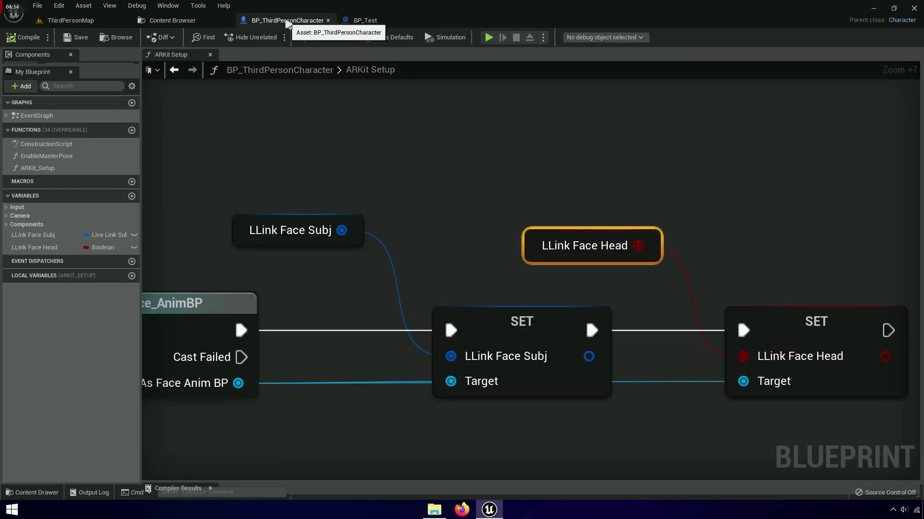
{"action": "left_click", "coordinate": [210, 55]}
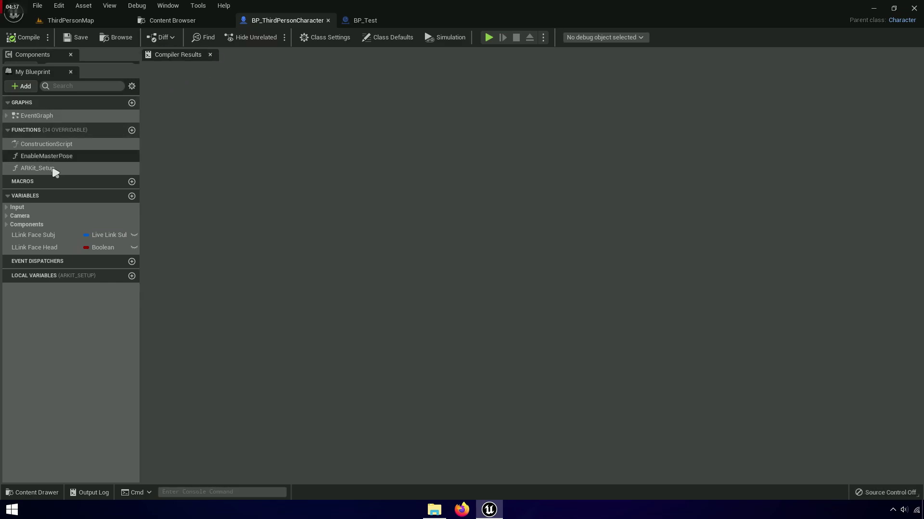
{"action": "double_click", "coordinate": [45, 145]}
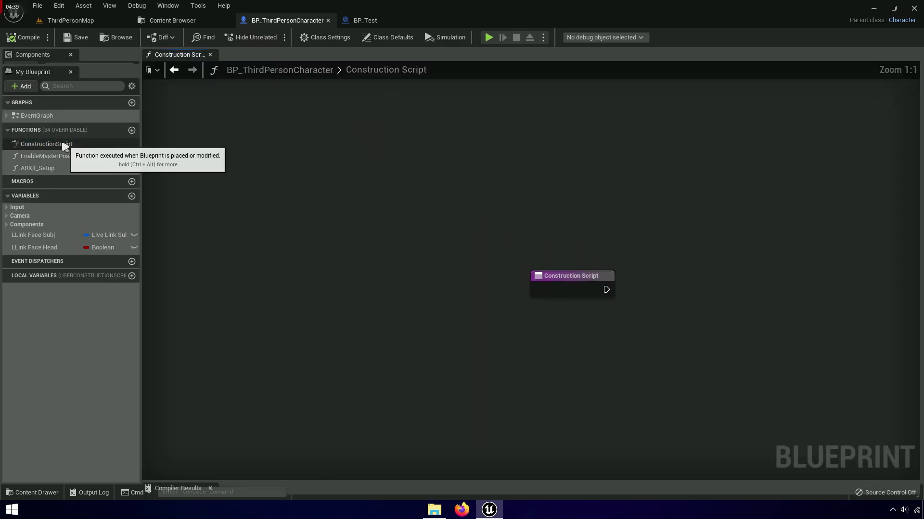
Step: Paste the copied nodes and stack the Feet, Legs and Torso getters above Construction Script
{"action": "key", "text": "ctrl+v"}
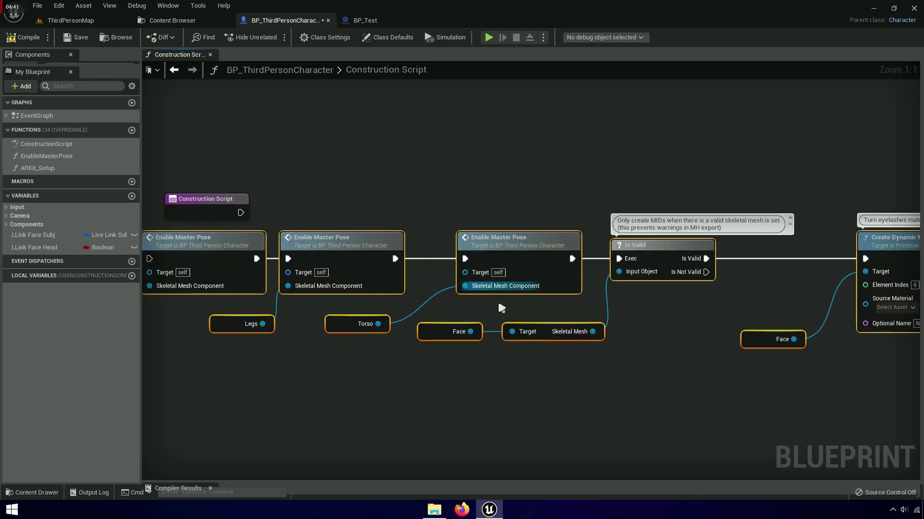
{"action": "scroll", "coordinate": [481, 310], "scroll_direction": "down", "scroll_amount": 2}
{"action": "left_click_drag", "start_coordinate": [377, 274], "coordinate": [523, 235]}
{"action": "scroll", "coordinate": [244, 273], "scroll_direction": "up", "scroll_amount": 5}
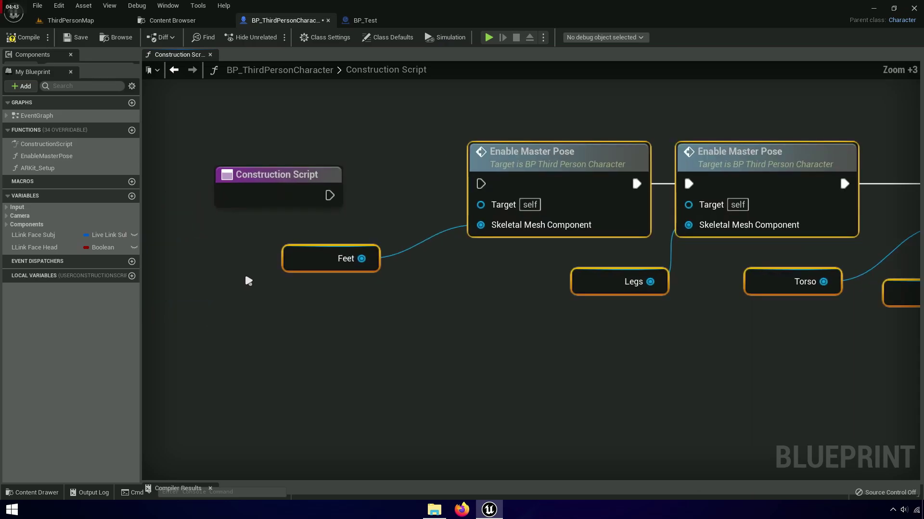
{"action": "left_click", "coordinate": [275, 328]}
{"action": "right_click_drag", "start_coordinate": [276, 328], "coordinate": [304, 423]}
{"action": "left_click_drag", "start_coordinate": [331, 394], "coordinate": [308, 232]}
{"action": "left_click_drag", "start_coordinate": [617, 402], "coordinate": [318, 199]}
{"action": "left_click_drag", "start_coordinate": [788, 414], "coordinate": [315, 183]}
{"action": "left_click_drag", "start_coordinate": [299, 228], "coordinate": [312, 228]}
Step: Delete the three pasted Enable Master Pose nodes
{"action": "right_click_drag", "start_coordinate": [496, 356], "coordinate": [301, 322]}
{"action": "scroll", "coordinate": [336, 351], "scroll_direction": "down", "scroll_amount": 3}
{"action": "mouse_move", "coordinate": [336, 351]}
{"action": "right_mouse_down"}
{"action": "mouse_move", "coordinate": [297, 338]}
{"action": "mouse_move", "coordinate": [362, 346]}
{"action": "mouse_move", "coordinate": [352, 344]}
{"action": "right_mouse_up"}
{"action": "left_click_drag", "start_coordinate": [368, 225], "coordinate": [702, 310]}
{"action": "right_click_drag", "start_coordinate": [468, 356], "coordinate": [555, 278]}
{"action": "scroll", "coordinate": [555, 278], "scroll_direction": "up", "scroll_amount": 3}
{"action": "left_click_drag", "start_coordinate": [618, 168], "coordinate": [341, 433]}
{"action": "right_click_drag", "start_coordinate": [391, 428], "coordinate": [495, 274]}
{"action": "scroll", "coordinate": [505, 253], "scroll_direction": "down", "scroll_amount": 1}
{"action": "right_click", "coordinate": [457, 273]}
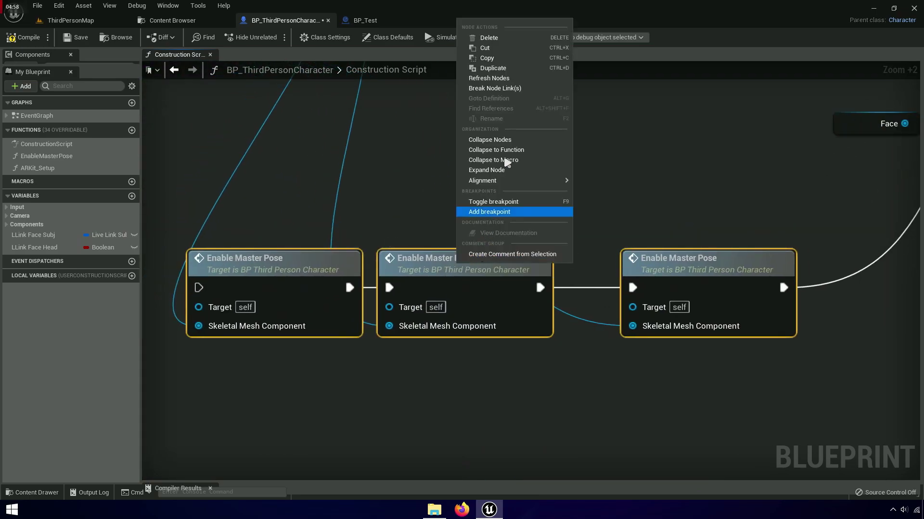
{"action": "left_click", "coordinate": [513, 41]}
Step: Add a Mesh (CharacterMesh0) getter below the Construction Script node
{"action": "right_click_drag", "start_coordinate": [479, 122], "coordinate": [481, 427]}
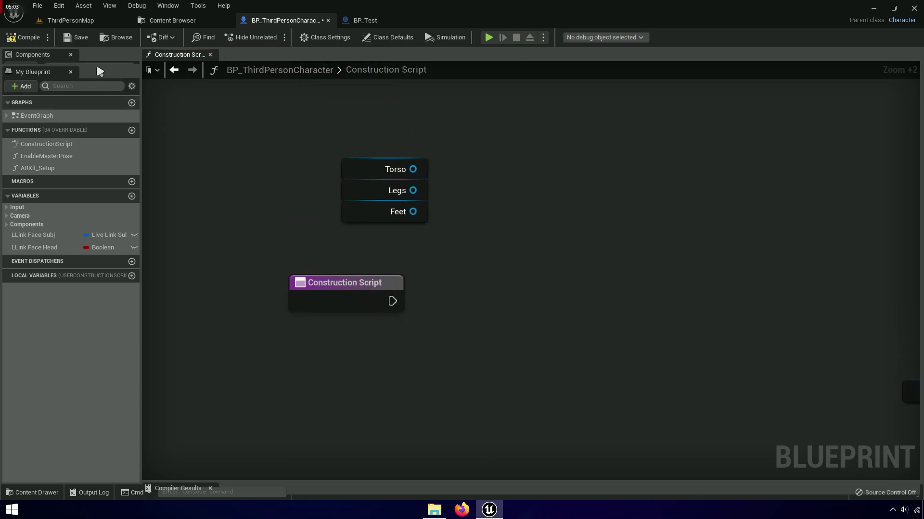
{"action": "left_click_drag", "start_coordinate": [96, 66], "coordinate": [95, 233]}
{"action": "left_click_drag", "start_coordinate": [67, 142], "coordinate": [164, 177]}
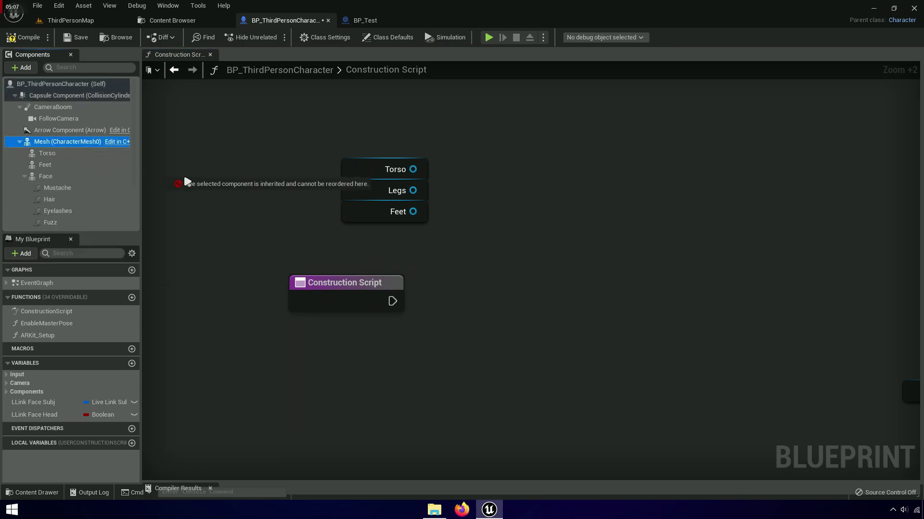
{"action": "left_click_drag", "start_coordinate": [420, 246], "coordinate": [429, 318]}
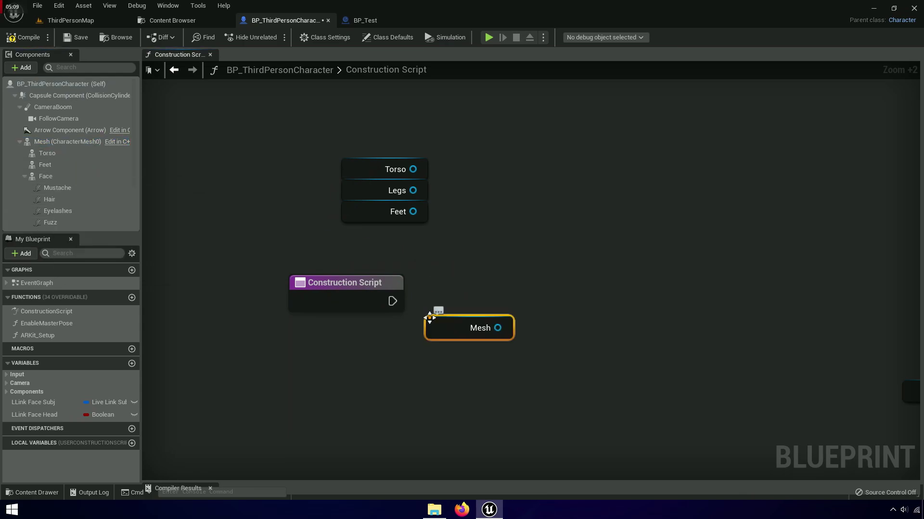
Step: Add a Set Master Pose Component node from the Mesh reference
{"action": "scroll", "coordinate": [478, 366], "scroll_direction": "up", "scroll_amount": 5}
{"action": "left_click_drag", "start_coordinate": [508, 303], "coordinate": [549, 276]}
{"action": "type", "text": "set mas"}
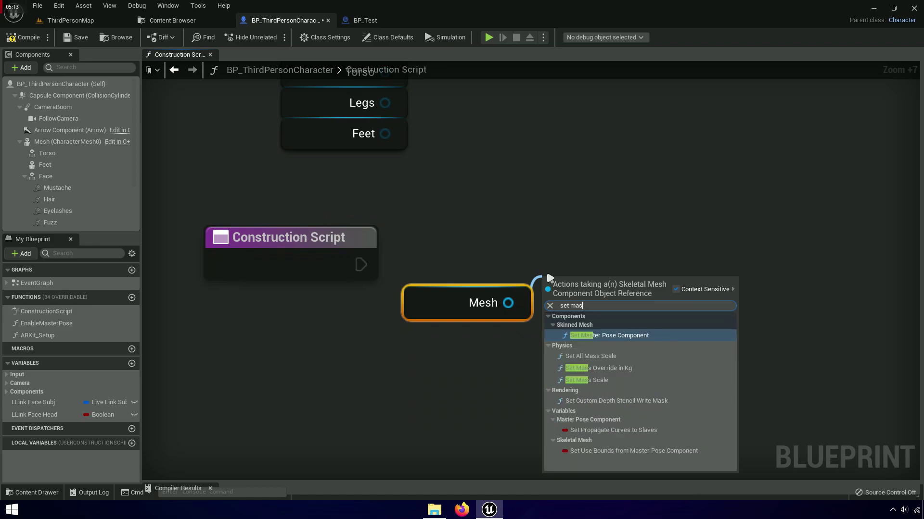
{"action": "type", "text": "ter pose co"}
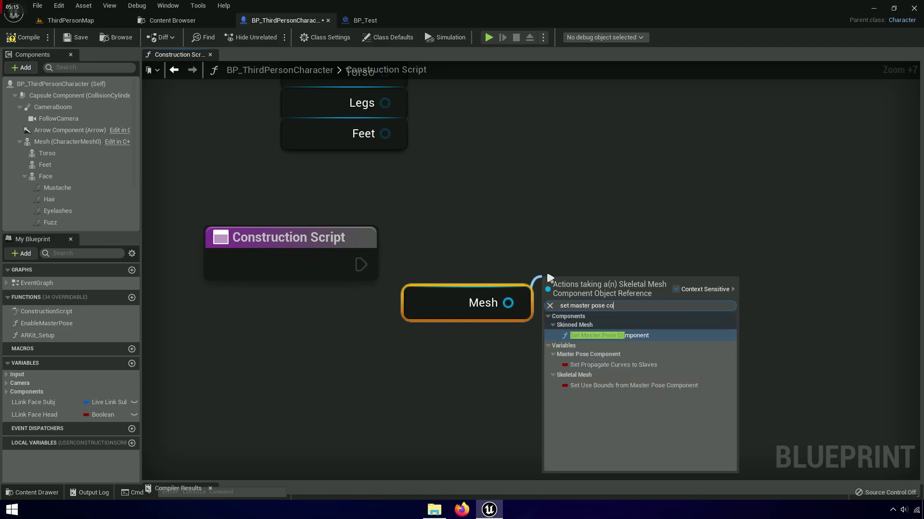
{"action": "left_click", "coordinate": [634, 338]}
{"action": "left_click_drag", "start_coordinate": [645, 303], "coordinate": [647, 226]}
Step: Move Mesh from Target to New Master Bone Component and connect Construction Script's execution to the node
{"action": "right_click", "coordinate": [595, 306]}
{"action": "left_click", "coordinate": [640, 335]}
{"action": "left_click_drag", "start_coordinate": [424, 321], "coordinate": [394, 347]}
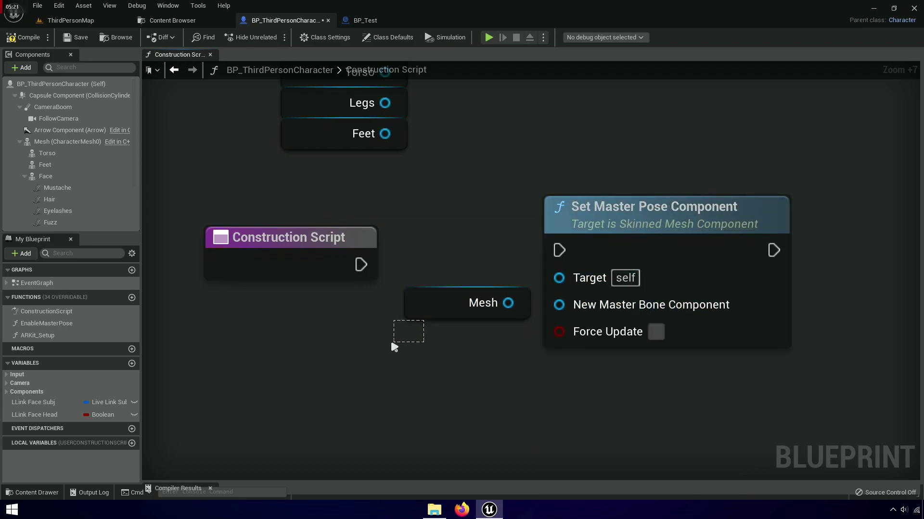
{"action": "left_click_drag", "start_coordinate": [508, 303], "coordinate": [559, 305]}
{"action": "left_click_drag", "start_coordinate": [494, 335], "coordinate": [361, 264]}
Step: Align the execution nodes and place Torso, Legs and Feet beside Set Master Pose
{"action": "left_click_drag", "start_coordinate": [731, 236], "coordinate": [727, 254]}
{"action": "left_click_drag", "start_coordinate": [315, 359], "coordinate": [673, 230]}
{"action": "key", "text": "q"}
{"action": "left_click", "coordinate": [464, 370]}
{"action": "right_click_drag", "start_coordinate": [462, 371], "coordinate": [496, 399]}
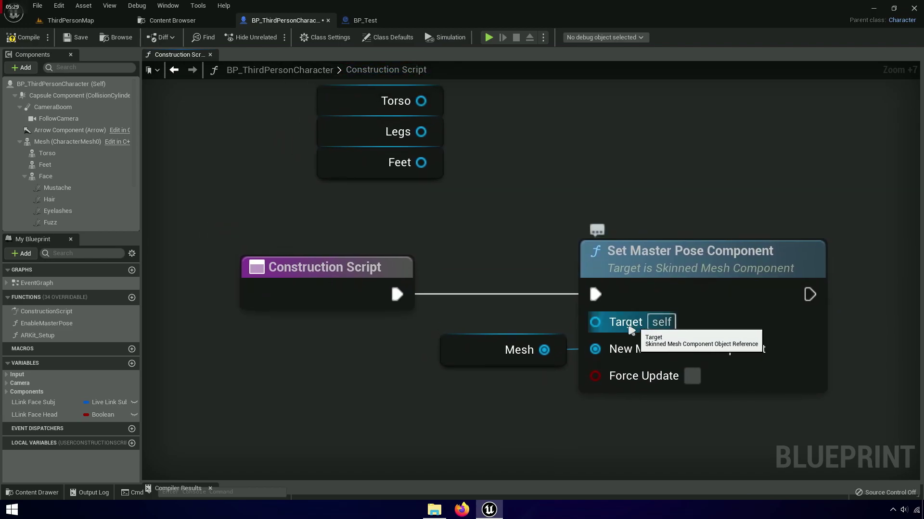
{"action": "right_click_drag", "start_coordinate": [514, 294], "coordinate": [530, 314]}
{"action": "left_click_drag", "start_coordinate": [413, 140], "coordinate": [543, 341]}
{"action": "key", "text": "Home"}
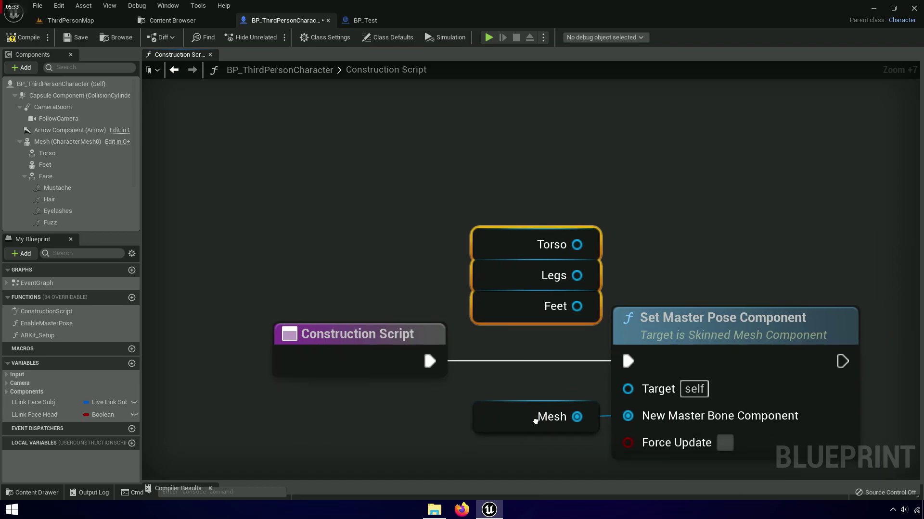
{"action": "left_click_drag", "start_coordinate": [417, 302], "coordinate": [508, 359]}
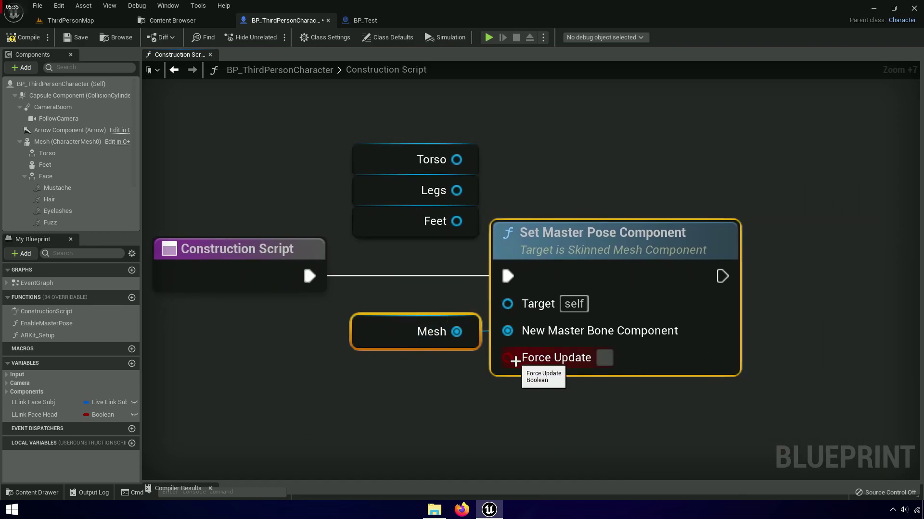
{"action": "key", "text": "Right"}
{"action": "key", "text": "Right"}
{"action": "key", "text": "Right"}
{"action": "key", "text": "Right"}
{"action": "key", "text": "Right"}
{"action": "left_click", "coordinate": [470, 247]}
Step: Wire Torso, Legs and Feet into Set Master Pose Component's Target pin
{"action": "left_click_drag", "start_coordinate": [456, 160], "coordinate": [584, 302]}
{"action": "left_click", "coordinate": [448, 221]}
{"action": "left_click", "coordinate": [464, 297]}
{"action": "left_click_drag", "start_coordinate": [511, 401], "coordinate": [627, 312]}
{"action": "left_click", "coordinate": [471, 394]}
{"action": "right_click_drag", "start_coordinate": [471, 395], "coordinate": [340, 371]}
{"action": "scroll", "coordinate": [365, 371], "scroll_direction": "down", "scroll_amount": 3}
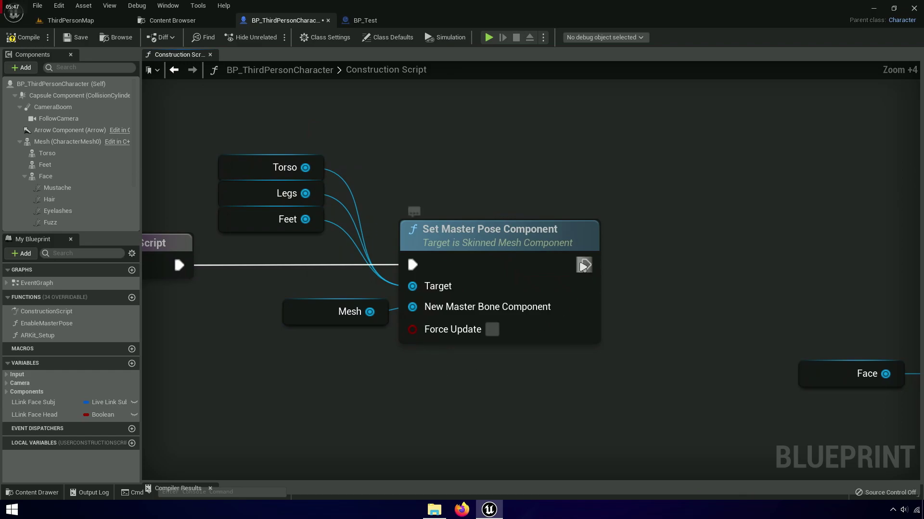
Step: Connect Set Master Pose Component's execution output to Is Valid
{"action": "right_click_drag", "start_coordinate": [658, 294], "coordinate": [362, 287]}
{"action": "scroll", "coordinate": [363, 286], "scroll_direction": "down", "scroll_amount": 4}
{"action": "left_click_drag", "start_coordinate": [626, 259], "coordinate": [297, 265]}
{"action": "scroll", "coordinate": [438, 262], "scroll_direction": "down", "scroll_amount": 5}
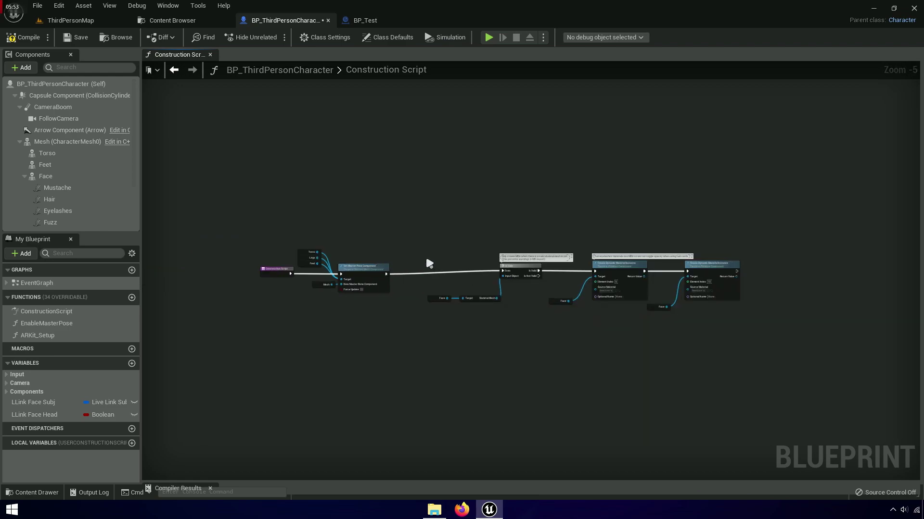
Step: Move the downstream construction nodes left, closer to Set Master Pose Component
{"action": "left_click_drag", "start_coordinate": [753, 361], "coordinate": [753, 360]}
{"action": "scroll", "coordinate": [564, 231], "scroll_direction": "up", "scroll_amount": 4}
{"action": "left_click_drag", "start_coordinate": [556, 213], "coordinate": [475, 219]}
{"action": "right_click_drag", "start_coordinate": [505, 281], "coordinate": [258, 303]}
{"action": "left_click_drag", "start_coordinate": [243, 290], "coordinate": [658, 212]}
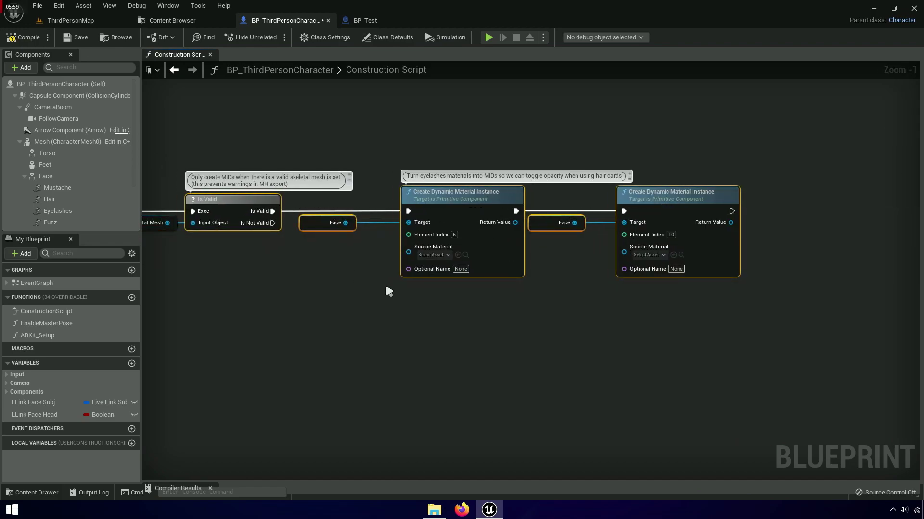
{"action": "scroll", "coordinate": [593, 293], "scroll_direction": "down", "scroll_amount": 2}
{"action": "right_click_drag", "start_coordinate": [557, 309], "coordinate": [674, 302]}
{"action": "scroll", "coordinate": [674, 302], "scroll_direction": "down", "scroll_amount": 1}
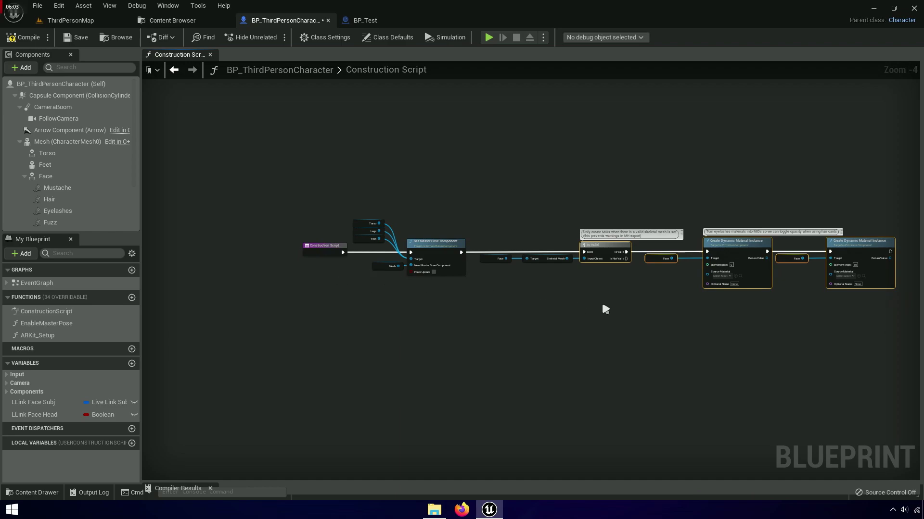
{"action": "scroll", "coordinate": [601, 303], "scroll_direction": "up", "scroll_amount": 2}
Step: Save BP_ThirdPersonCharacter and close its Construction Script graph
{"action": "left_click_drag", "start_coordinate": [210, 273], "coordinate": [921, 226]}
{"action": "left_click", "coordinate": [479, 289]}
{"action": "right_click_drag", "start_coordinate": [419, 279], "coordinate": [588, 280]}
{"action": "scroll", "coordinate": [288, 255], "scroll_direction": "up", "scroll_amount": 5}
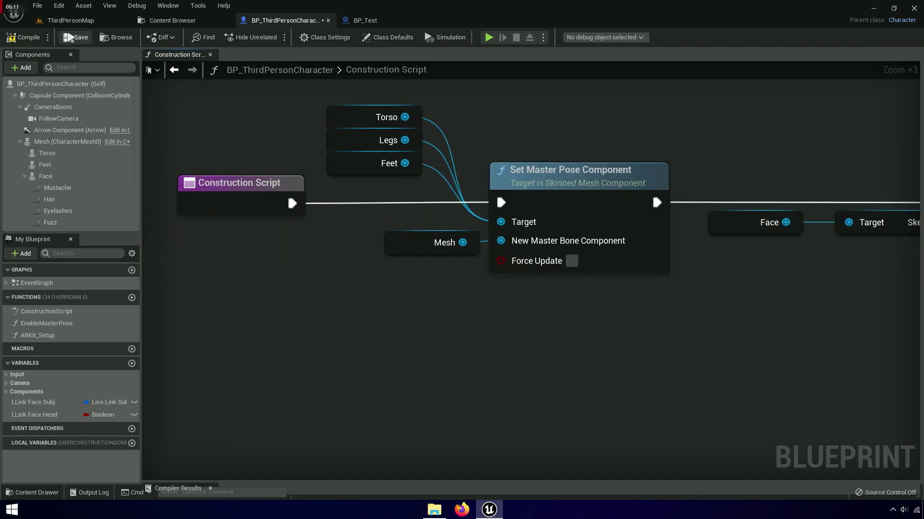
{"action": "left_click", "coordinate": [75, 38]}
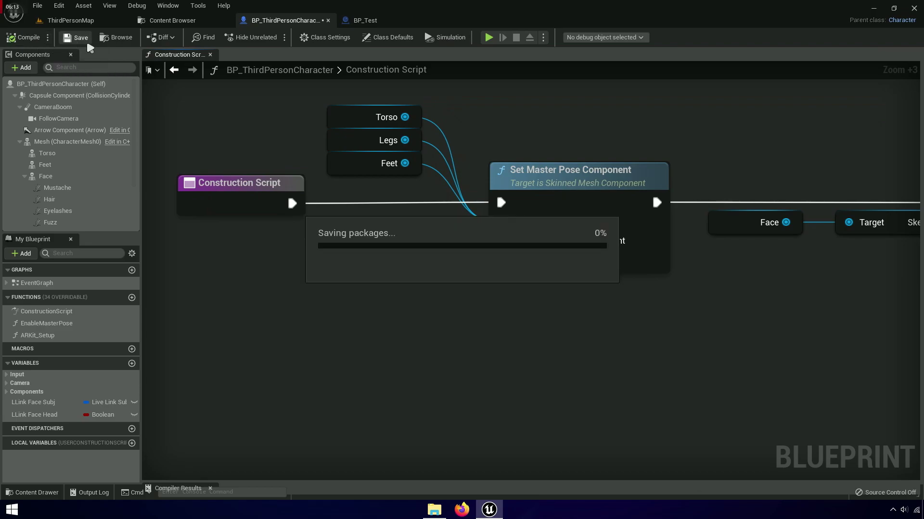
{"action": "left_click", "coordinate": [210, 54]}
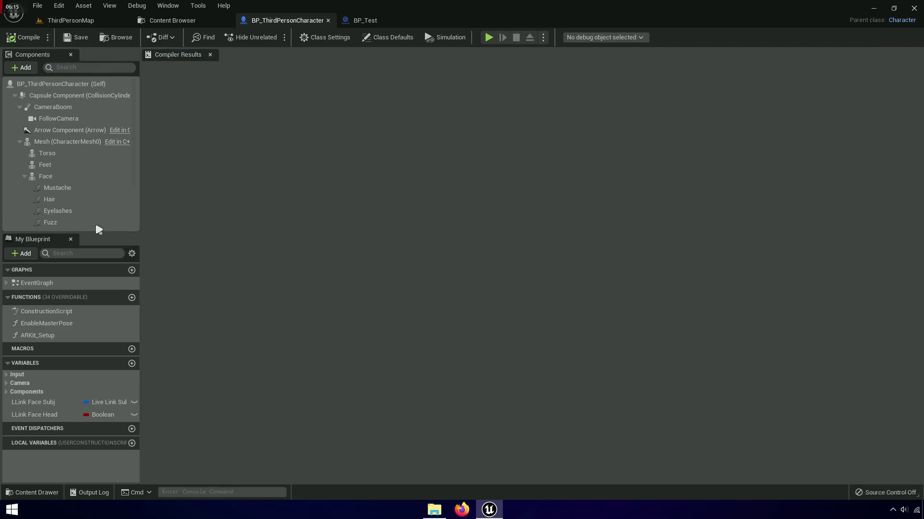
Step: Open the character's Event Graph, then switch to BP_Test's Event Graph
{"action": "double_click", "coordinate": [34, 282]}
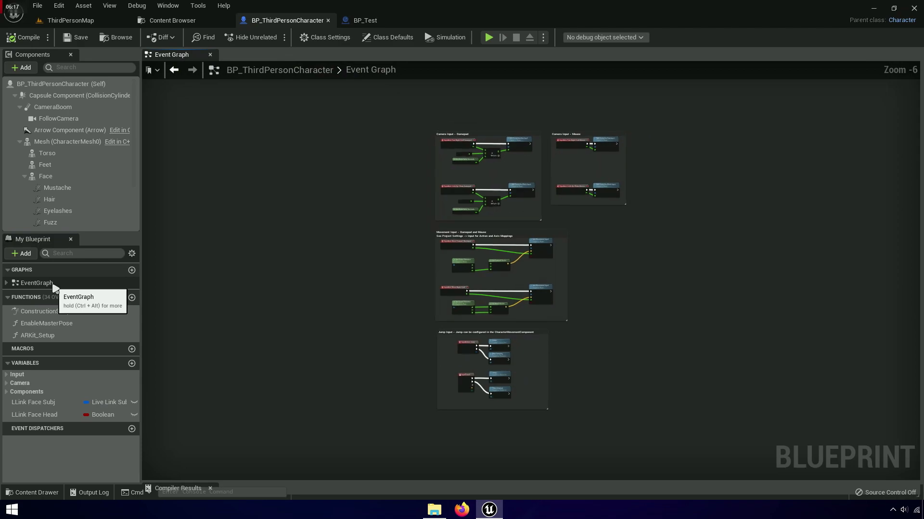
{"action": "right_click_drag", "start_coordinate": [357, 410], "coordinate": [273, 251]}
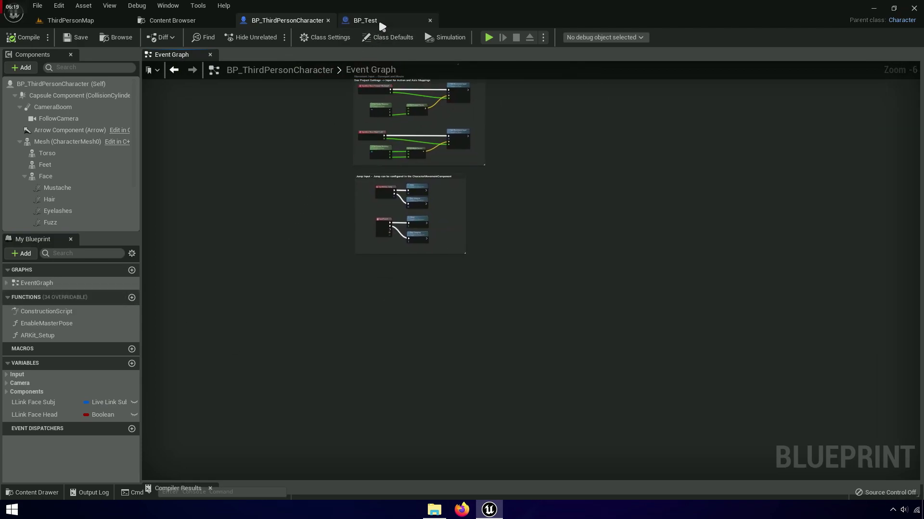
{"action": "left_click", "coordinate": [365, 21]}
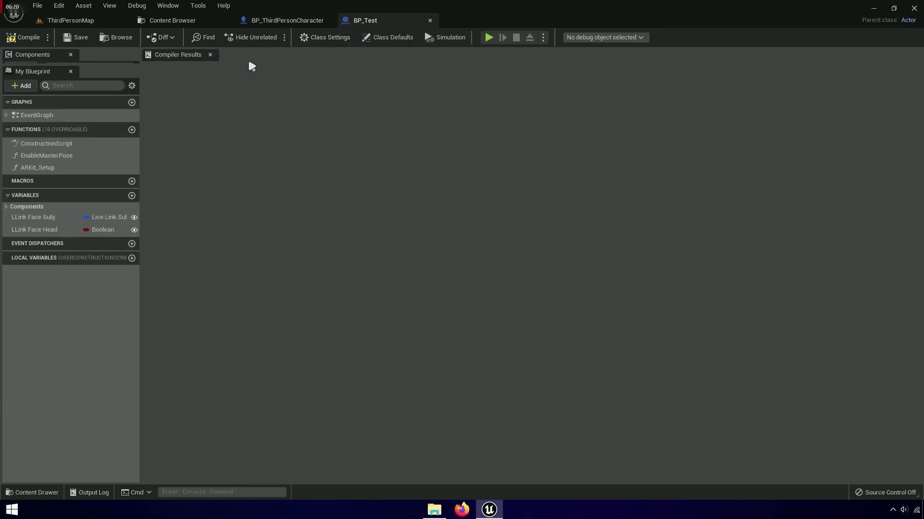
{"action": "double_click", "coordinate": [55, 115]}
Step: Delete the Event ActorBeginOverlap and Event Tick nodes from BP_Test
{"action": "right_click_drag", "start_coordinate": [205, 390], "coordinate": [408, 454]}
{"action": "scroll", "coordinate": [329, 348], "scroll_direction": "up", "scroll_amount": 5}
{"action": "left_click_drag", "start_coordinate": [411, 455], "coordinate": [350, 295]}
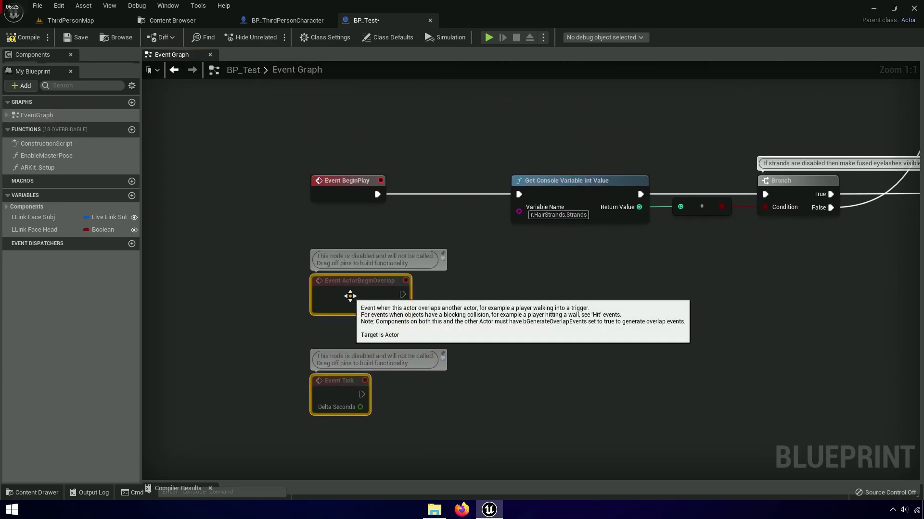
{"action": "right_click", "coordinate": [350, 296]}
{"action": "left_click", "coordinate": [382, 71]}
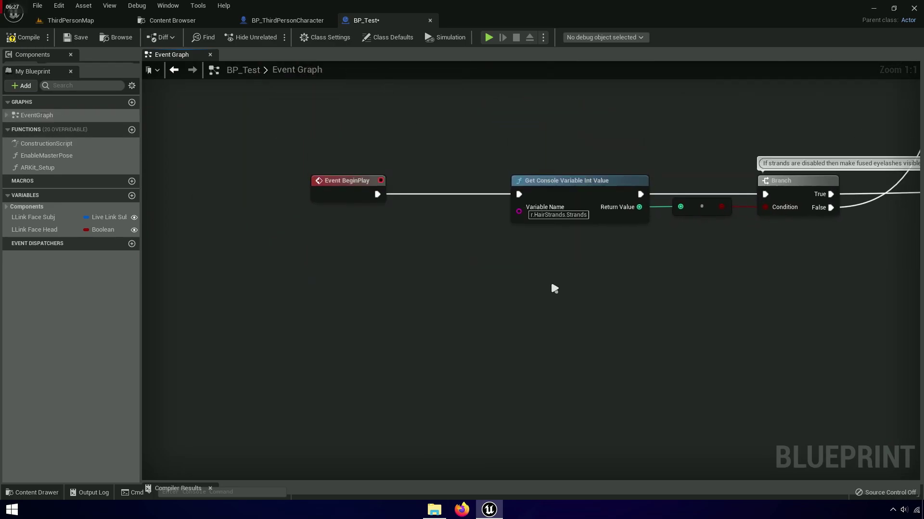
Step: Copy BP_Test's remaining BeginPlay node chain and close its Event Graph
{"action": "right_click_drag", "start_coordinate": [550, 279], "coordinate": [359, 354]}
{"action": "scroll", "coordinate": [359, 354], "scroll_direction": "down", "scroll_amount": 4}
{"action": "scroll", "coordinate": [258, 185], "scroll_direction": "down", "scroll_amount": 1}
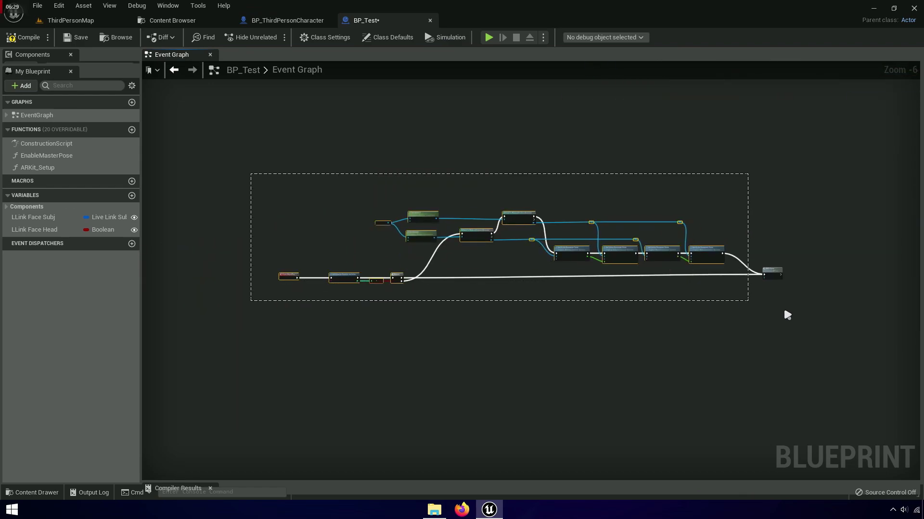
{"action": "left_click_drag", "start_coordinate": [872, 354], "coordinate": [870, 352]}
{"action": "scroll", "coordinate": [433, 282], "scroll_direction": "up", "scroll_amount": 9}
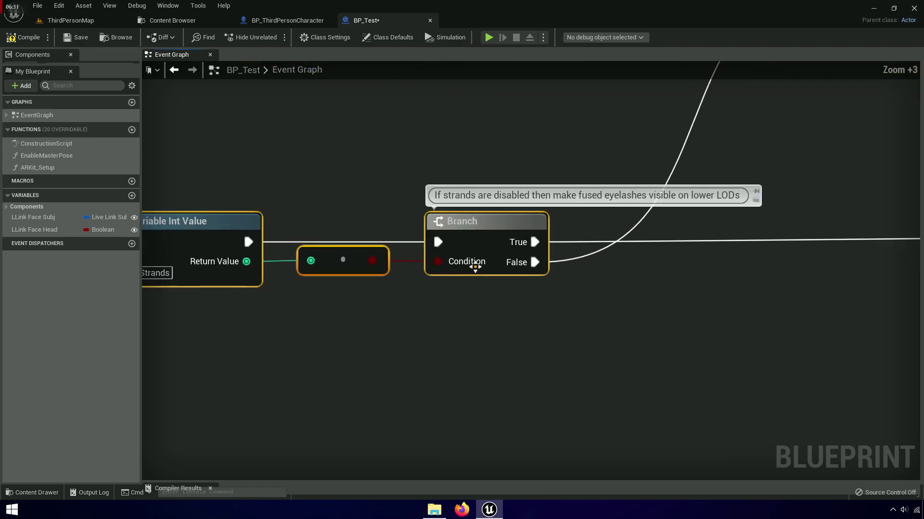
{"action": "right_click", "coordinate": [475, 234]}
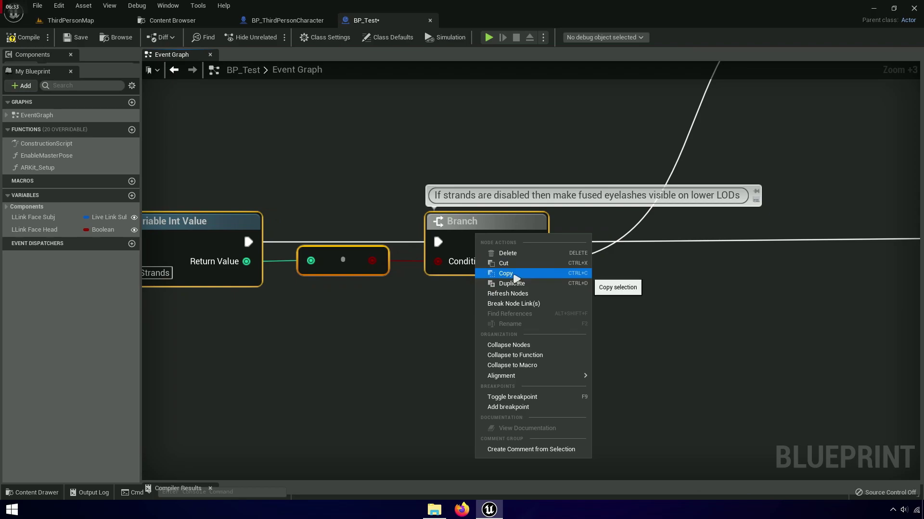
{"action": "left_click", "coordinate": [515, 278]}
{"action": "left_click", "coordinate": [495, 343]}
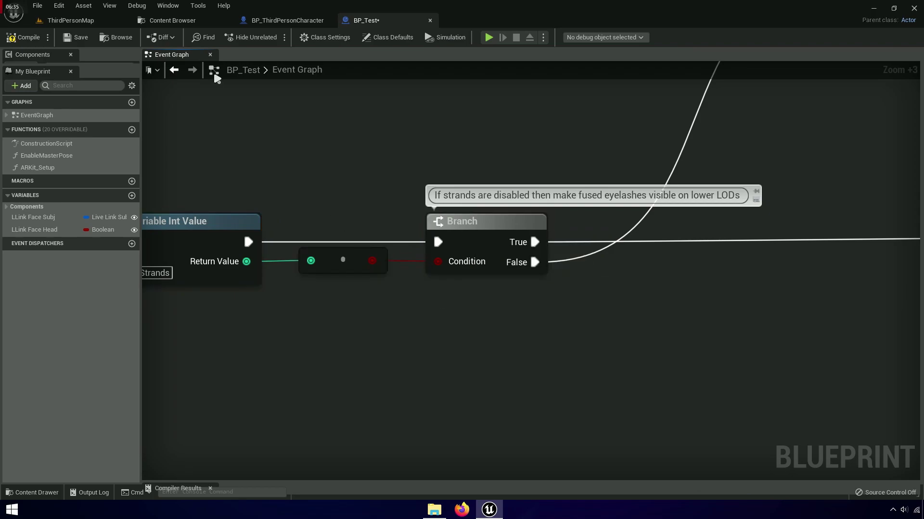
{"action": "left_click", "coordinate": [210, 55]}
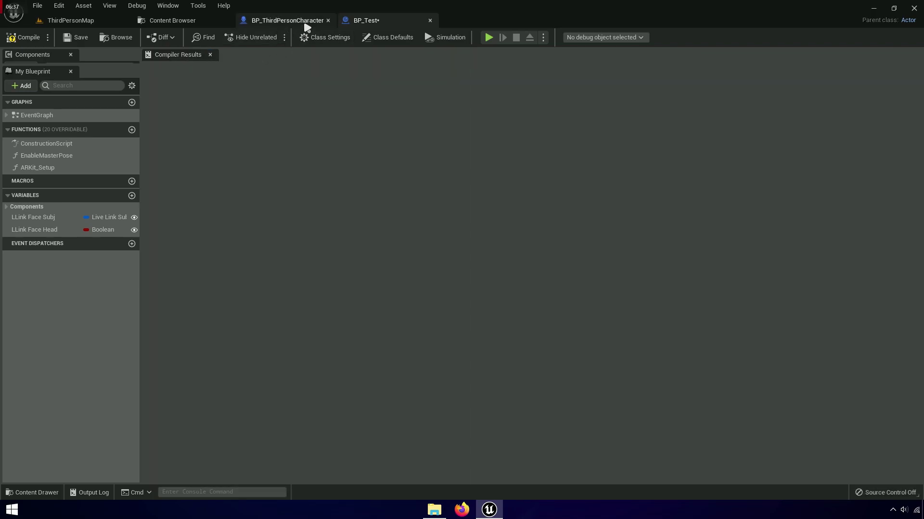
Step: Paste the copied BeginPlay chain below the Jump nodes in the character's Event Graph
{"action": "left_click", "coordinate": [429, 21]}
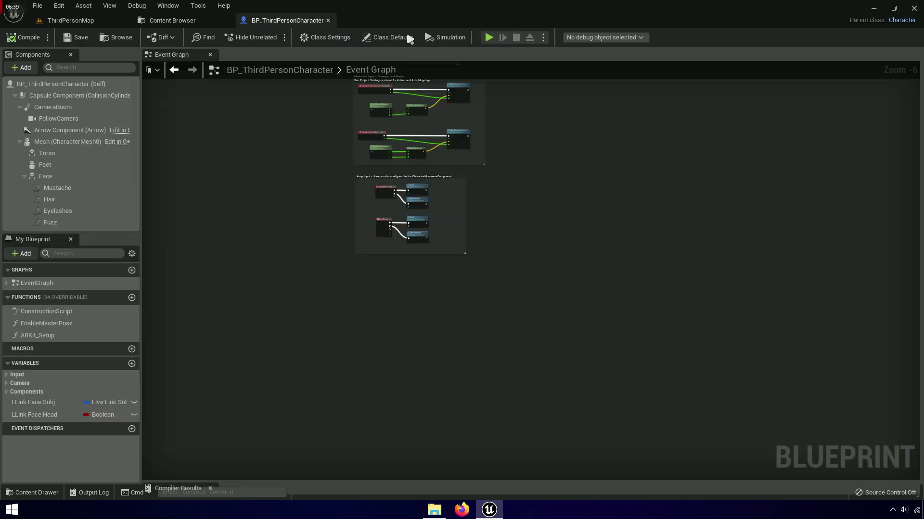
{"action": "right_click_drag", "start_coordinate": [449, 335], "coordinate": [408, 210]}
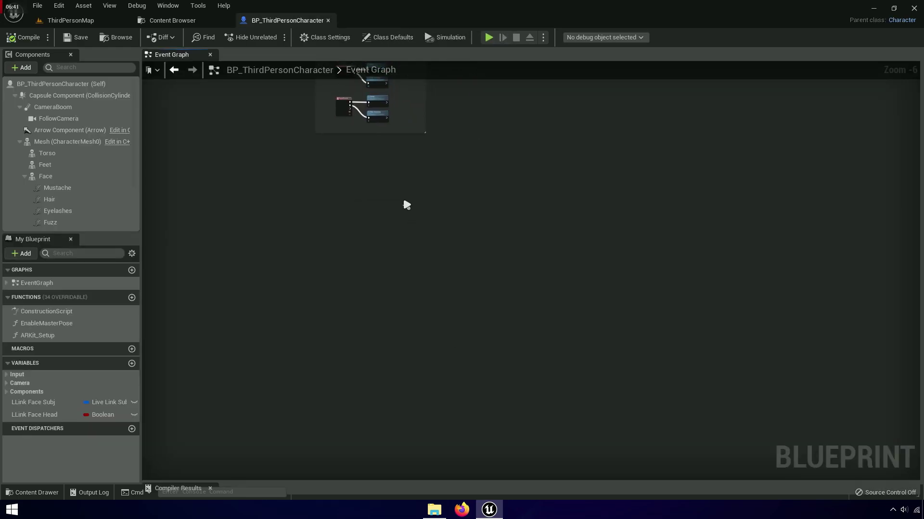
{"action": "key", "text": "ctrl+v"}
{"action": "scroll", "coordinate": [305, 298], "scroll_direction": "up", "scroll_amount": 2}
{"action": "right_click_drag", "start_coordinate": [305, 297], "coordinate": [344, 385]}
{"action": "right_click_drag", "start_coordinate": [491, 412], "coordinate": [559, 204]}
Step: Shift the pasted nodes into place near the Jump group
{"action": "scroll", "coordinate": [516, 259], "scroll_direction": "down", "scroll_amount": 2}
{"action": "right_click_drag", "start_coordinate": [521, 287], "coordinate": [533, 375]}
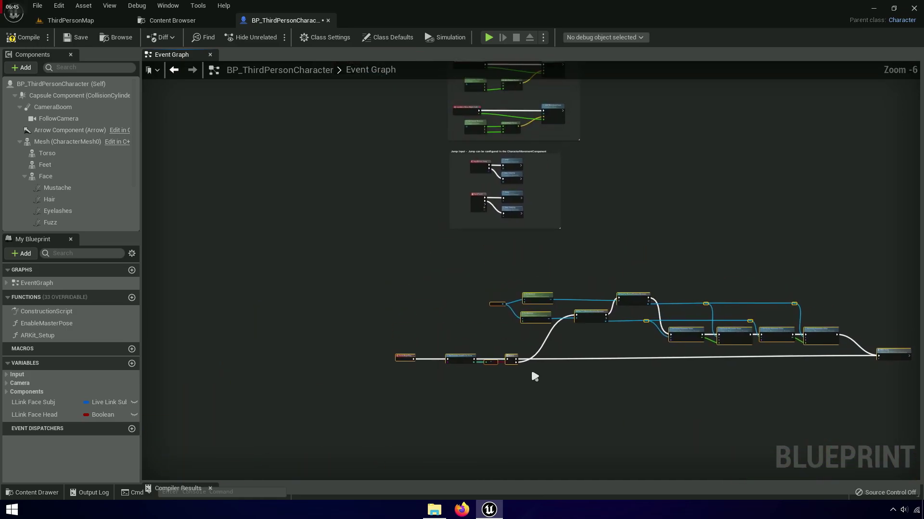
{"action": "right_click_drag", "start_coordinate": [511, 339], "coordinate": [397, 425]}
{"action": "scroll", "coordinate": [420, 391], "scroll_direction": "up", "scroll_amount": 5}
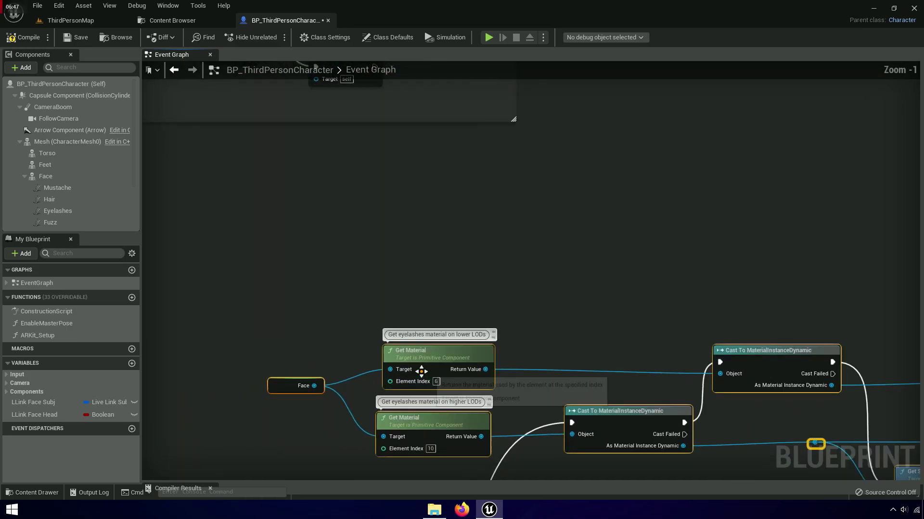
{"action": "right_click_drag", "start_coordinate": [448, 324], "coordinate": [576, 143]}
{"action": "left_click_drag", "start_coordinate": [566, 177], "coordinate": [600, 178]}
{"action": "right_click_drag", "start_coordinate": [350, 270], "coordinate": [546, 268]}
{"action": "left_click_drag", "start_coordinate": [319, 386], "coordinate": [351, 392]}
Step: Wrap the pasted nodes in a comment titled 'Metahuman' and move it right
{"action": "key", "text": "c"}
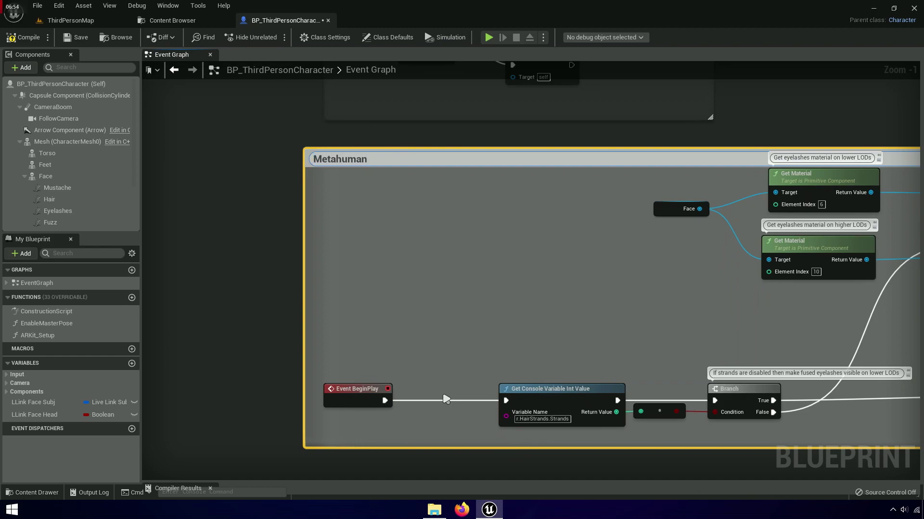
{"action": "key", "text": "Return"}
{"action": "left_click_drag", "start_coordinate": [399, 158], "coordinate": [420, 158]}
{"action": "scroll", "coordinate": [358, 227], "scroll_direction": "down", "scroll_amount": 4}
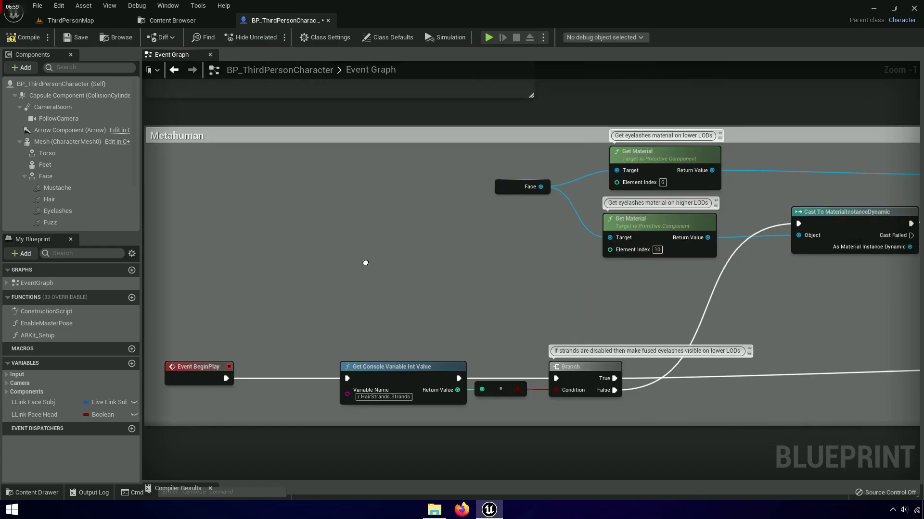
{"action": "right_click_drag", "start_coordinate": [242, 255], "coordinate": [420, 349]}
{"action": "scroll", "coordinate": [420, 349], "scroll_direction": "up", "scroll_amount": 2}
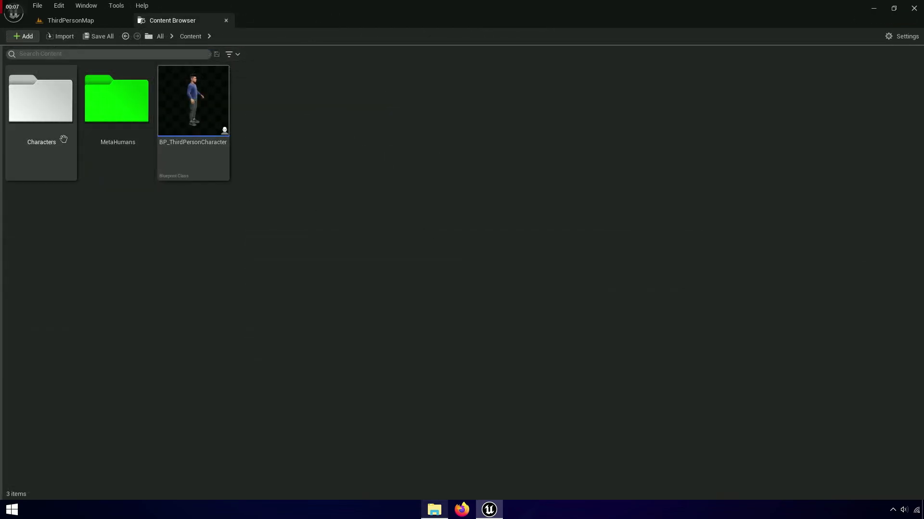
Step: Open the SK_Mannequin skeleton from Characters > Mannequins > Meshes
{"action": "left_click", "coordinate": [63, 139]}
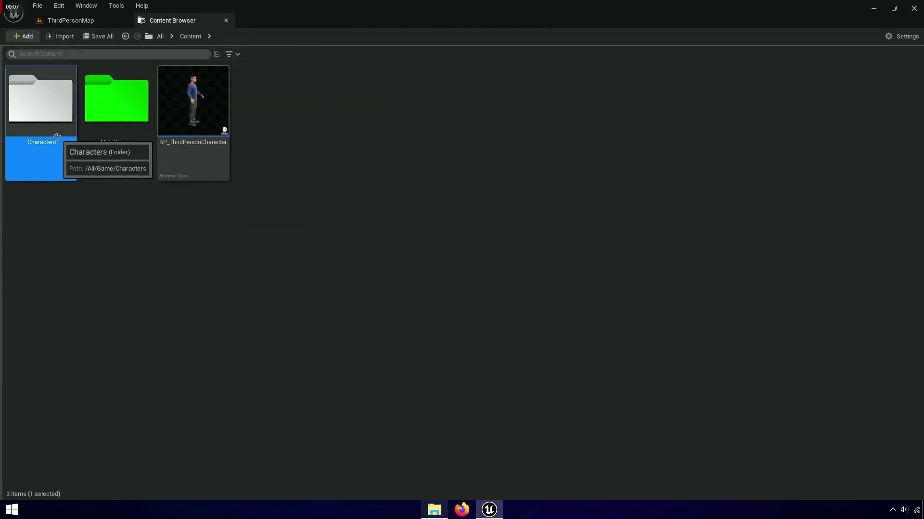
{"action": "double_click", "coordinate": [57, 150]}
{"action": "left_click", "coordinate": [118, 150]}
{"action": "double_click", "coordinate": [140, 149]}
{"action": "left_click", "coordinate": [213, 155]}
{"action": "double_click", "coordinate": [214, 150]}
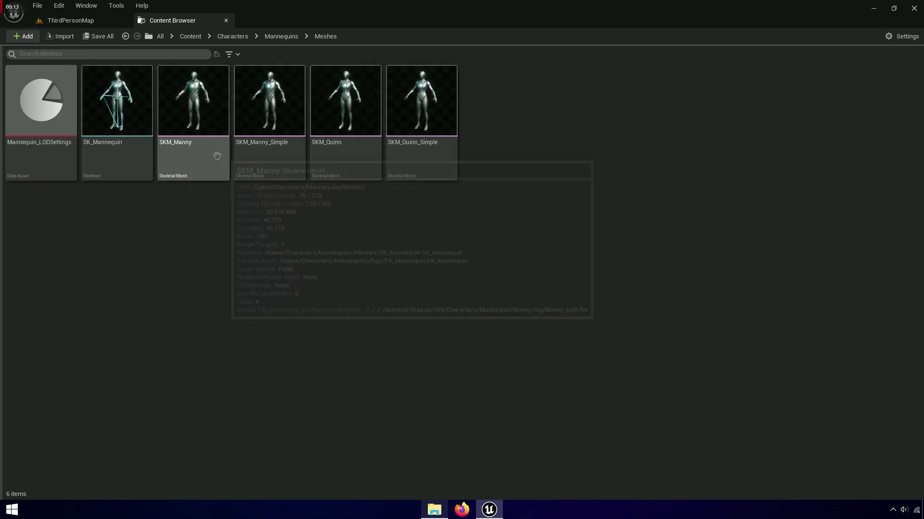
{"action": "left_click", "coordinate": [124, 156]}
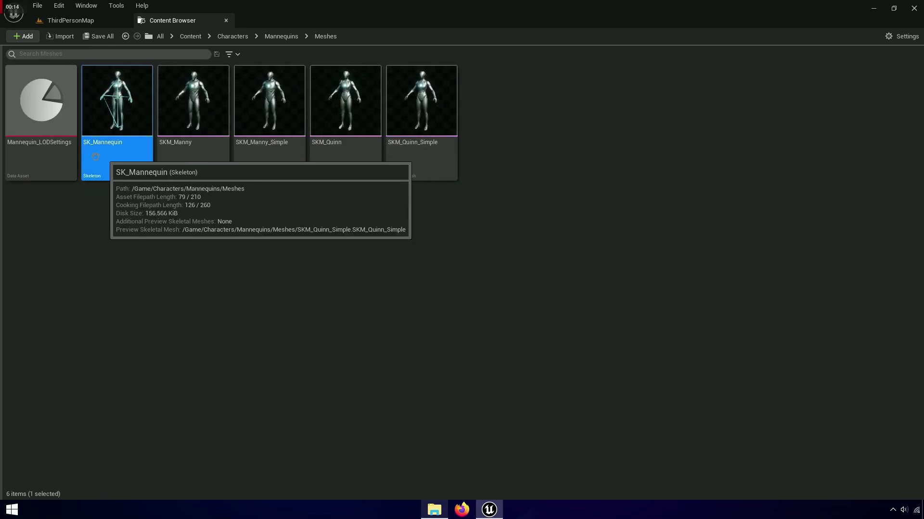
{"action": "double_click", "coordinate": [124, 155]}
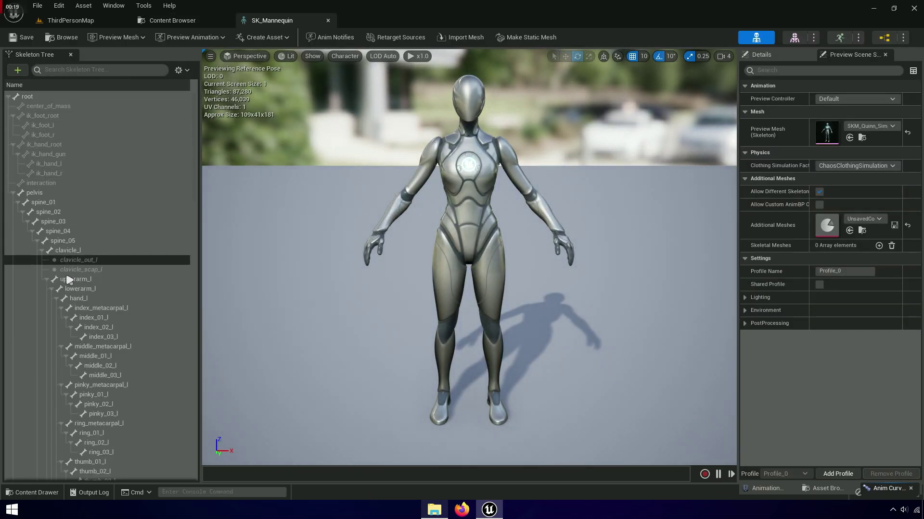
Step: Open BP_ThirdPersonCharacter from the top-level Content folder
{"action": "left_click", "coordinate": [188, 23]}
{"action": "left_click", "coordinate": [191, 36]}
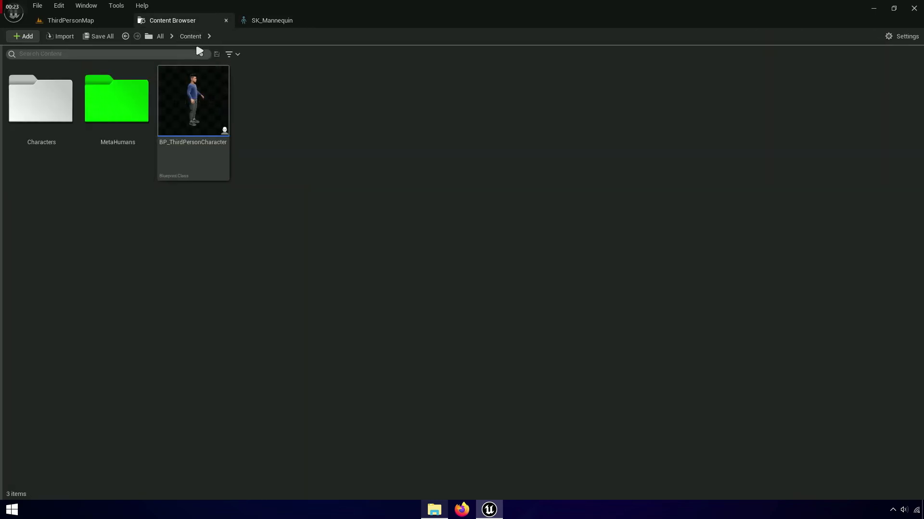
{"action": "left_click", "coordinate": [183, 148]}
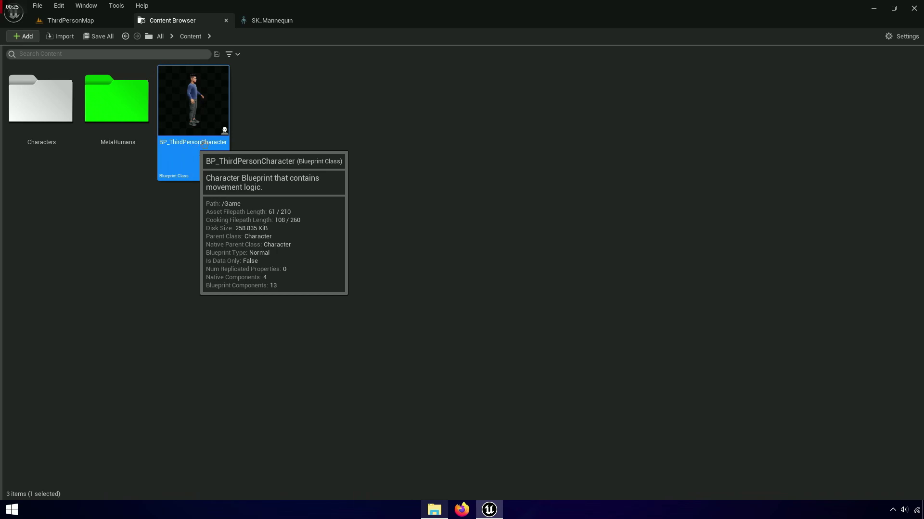
{"action": "double_click", "coordinate": [213, 145]}
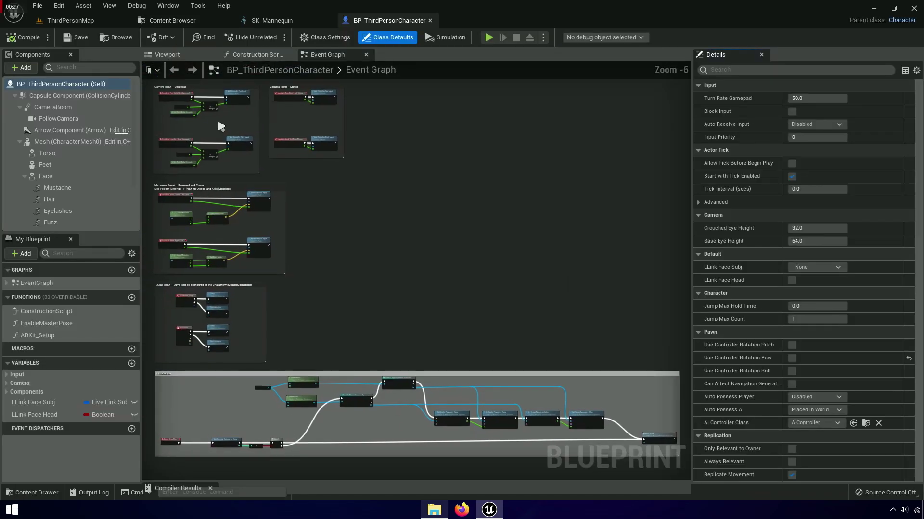
Step: Show the character viewport, select Mesh (CharacterMesh0) and locate its body mesh asset
{"action": "left_click", "coordinate": [288, 55]}
{"action": "left_click", "coordinate": [287, 55]}
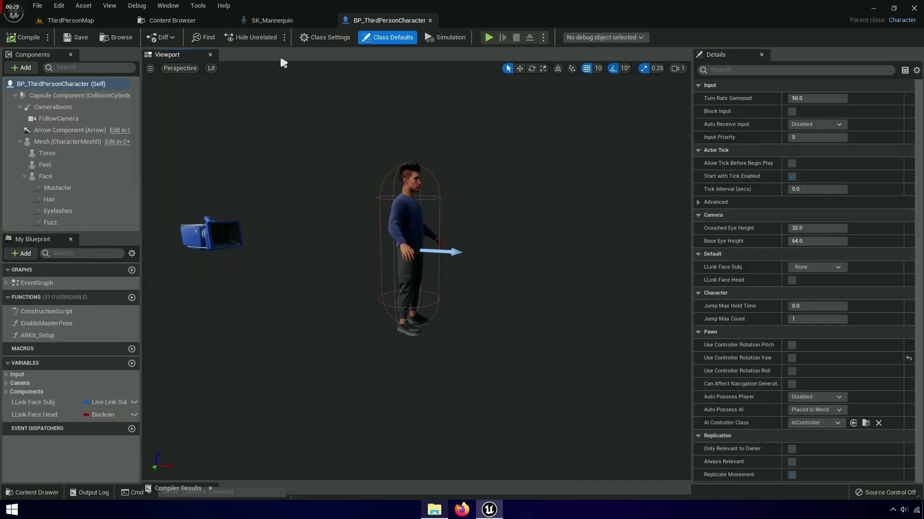
{"action": "left_click", "coordinate": [73, 141]}
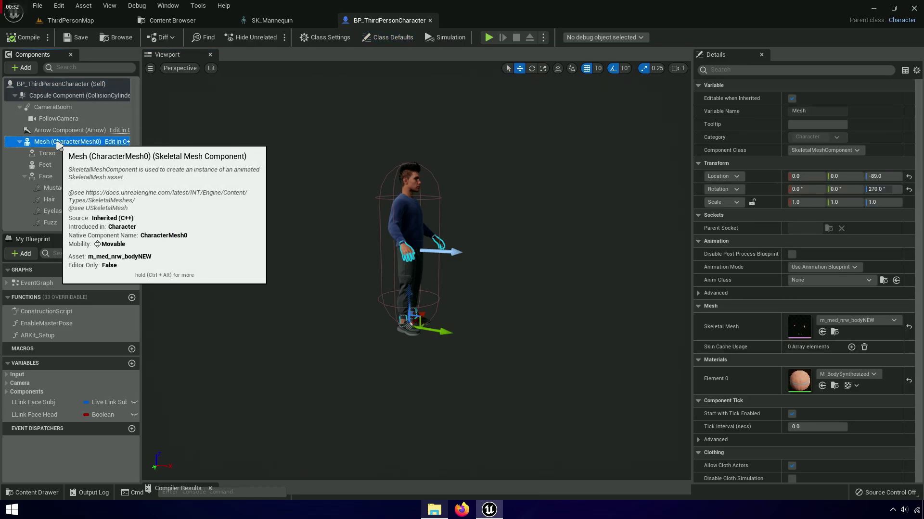
{"action": "left_click", "coordinate": [835, 332]}
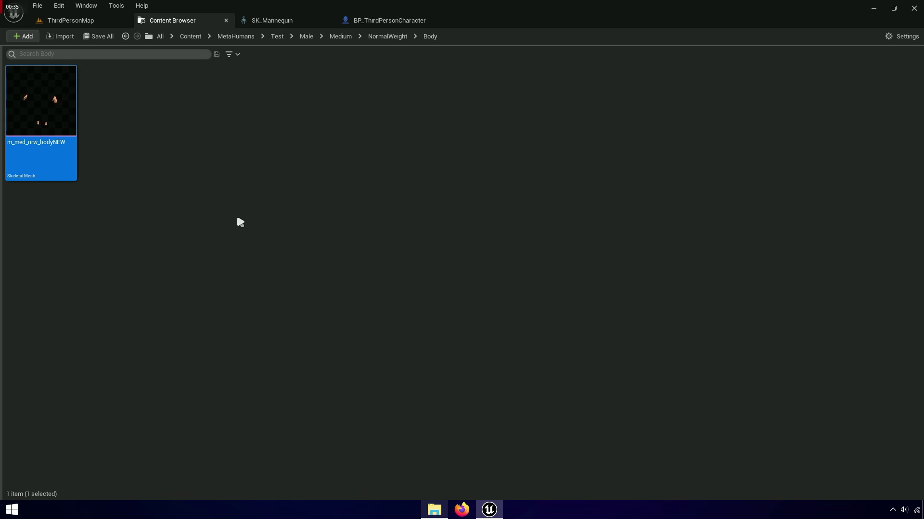
Step: Inspect m_med_nrw_bodyNEW and its metahuman_base_skel skeleton, then close both editors
{"action": "mouse_move", "coordinate": [57, 150]}
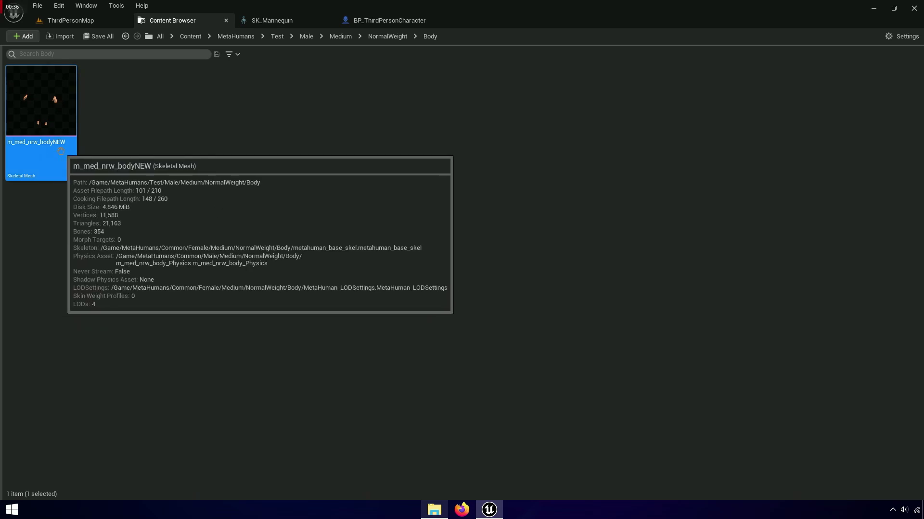
{"action": "double_click", "coordinate": [56, 107]}
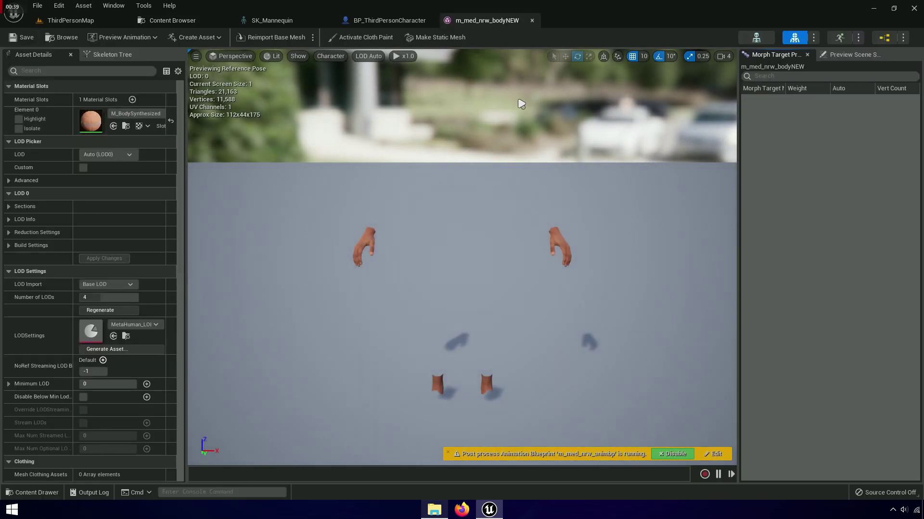
{"action": "left_click", "coordinate": [756, 39]}
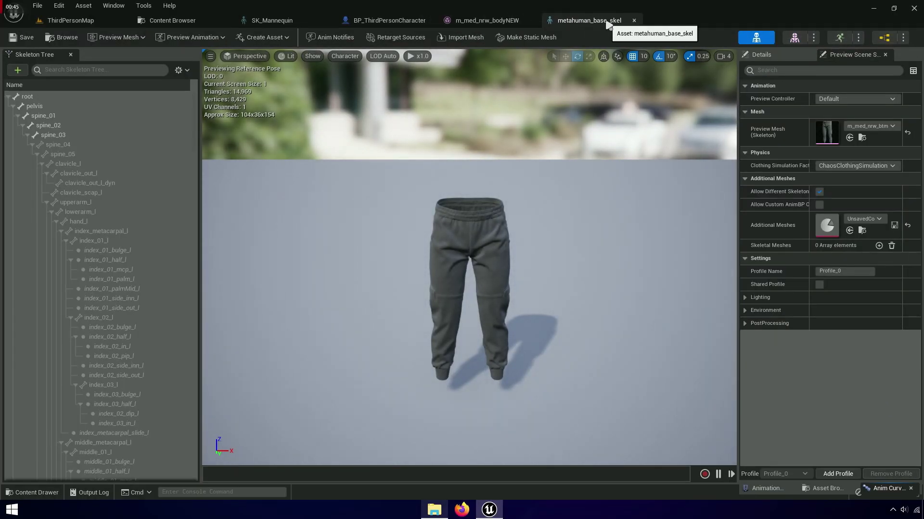
{"action": "mouse_move", "coordinate": [194, 104]}
{"action": "left_mouse_down"}
{"action": "mouse_move", "coordinate": [198, 194]}
{"action": "mouse_move", "coordinate": [201, 97]}
{"action": "left_mouse_up"}
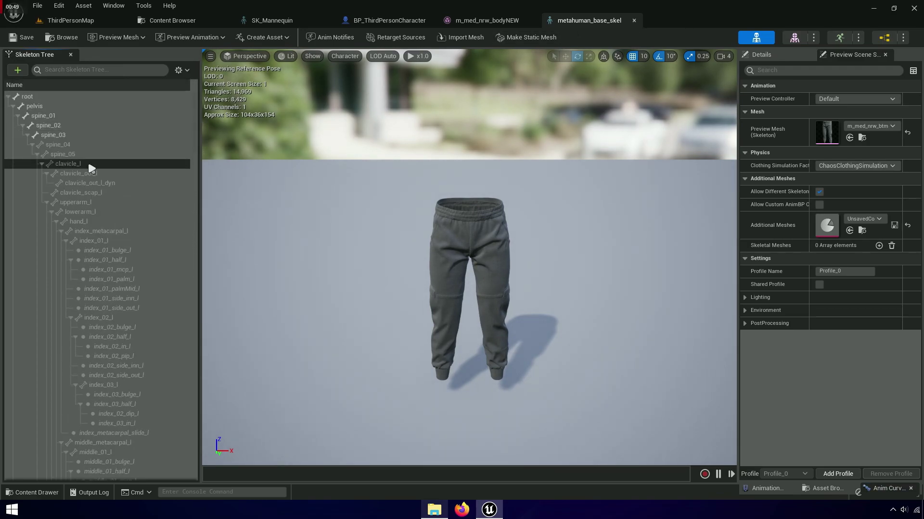
{"action": "left_click_drag", "start_coordinate": [200, 115], "coordinate": [184, 461]}
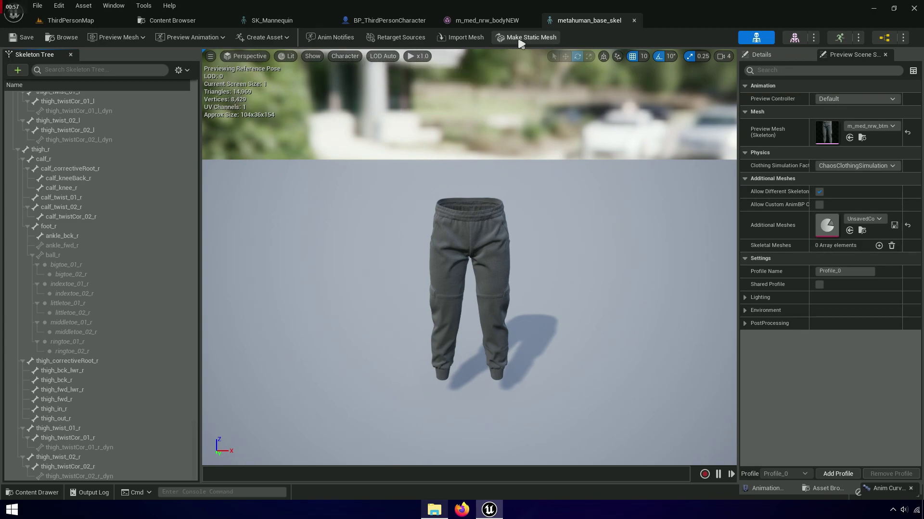
{"action": "left_click", "coordinate": [634, 20]}
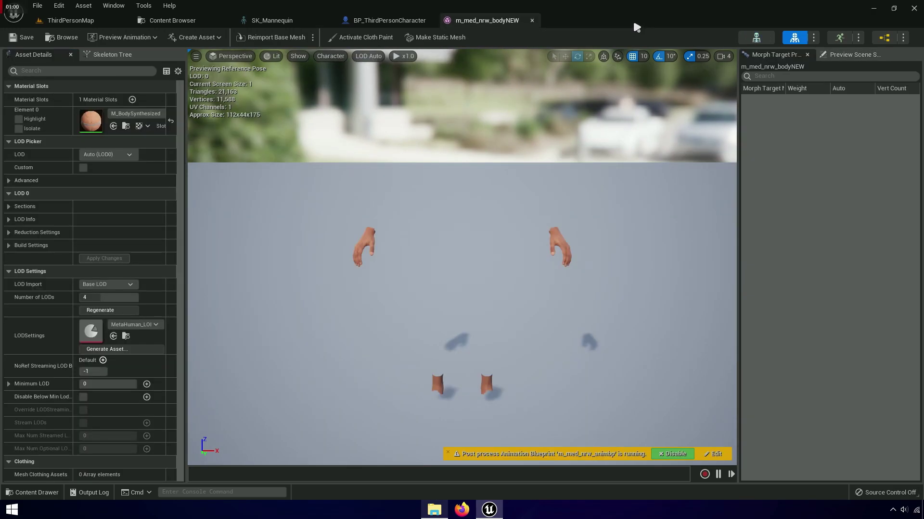
{"action": "left_click", "coordinate": [532, 22]}
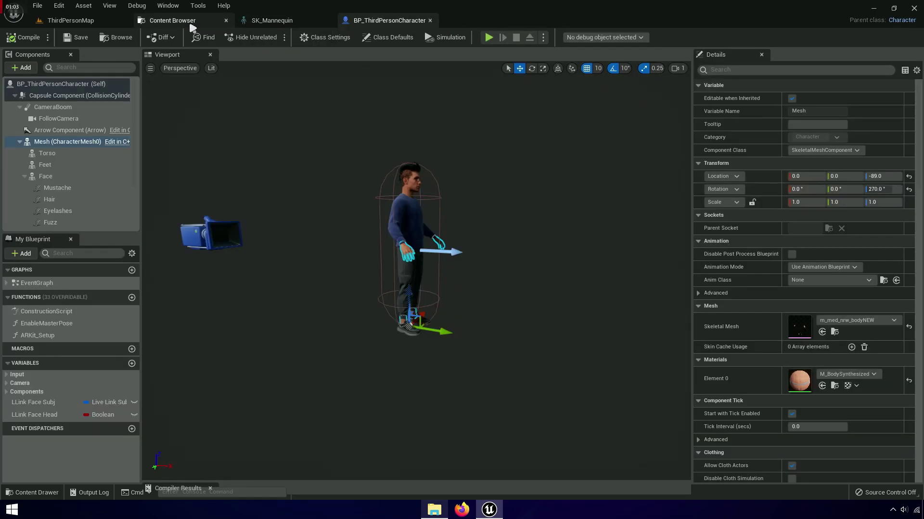
Step: Start assigning a new skeleton to m_med_nrw_bodyNEW, searching for sk_manneq
{"action": "left_click", "coordinate": [165, 21]}
{"action": "mouse_move", "coordinate": [49, 122]}
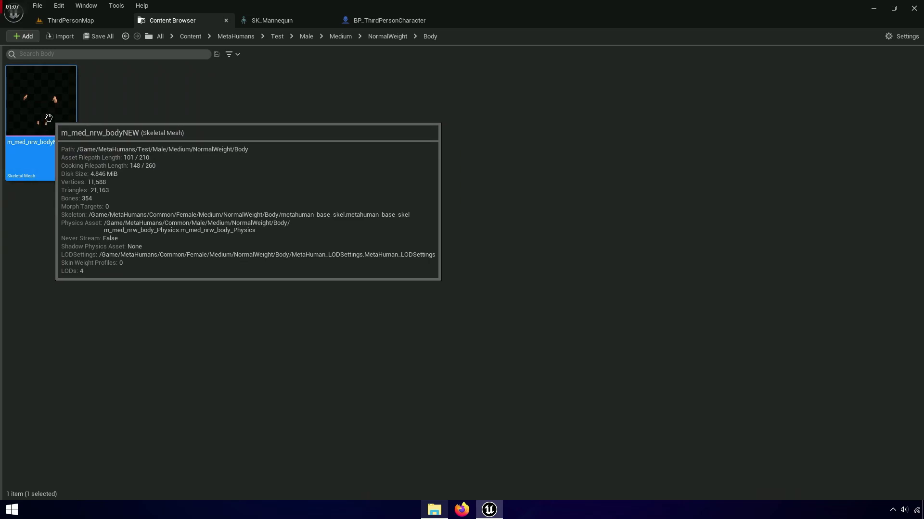
{"action": "right_click", "coordinate": [51, 120]}
{"action": "mouse_move", "coordinate": [79, 163]}
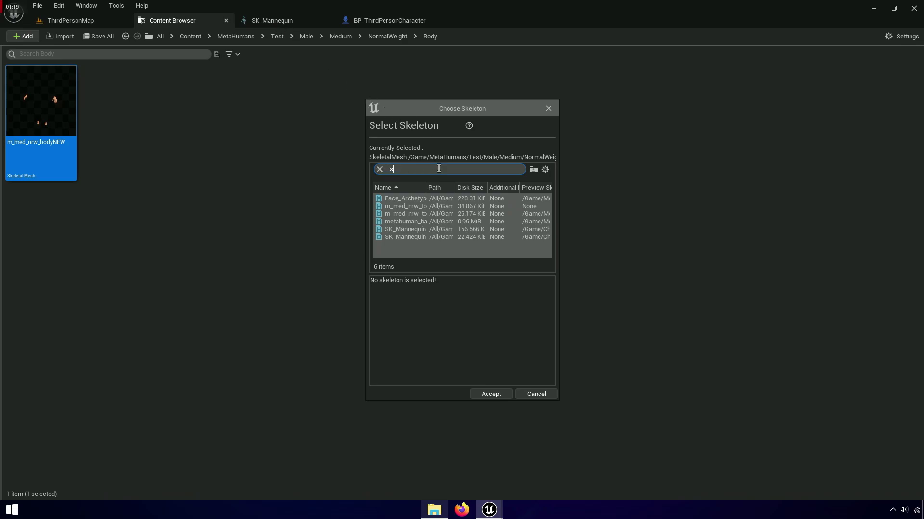
{"action": "key", "text": "BackSpace"}
{"action": "type", "text": "_manneq"}
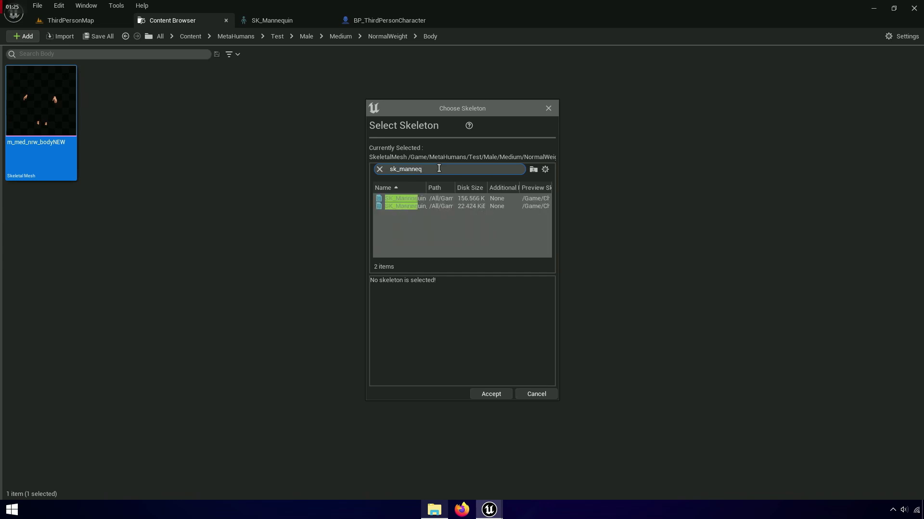
Step: Choose SK_Mannequin in the skeleton chooser and accept it for the body mesh
{"action": "left_click_drag", "start_coordinate": [559, 236], "coordinate": [837, 236]}
{"action": "left_click_drag", "start_coordinate": [510, 188], "coordinate": [475, 187]}
{"action": "left_click_drag", "start_coordinate": [549, 188], "coordinate": [679, 189]}
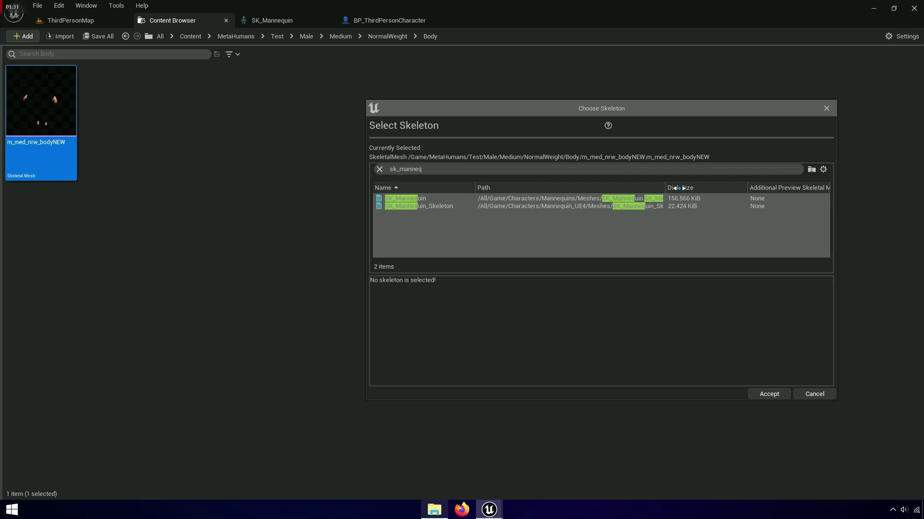
{"action": "left_click", "coordinate": [607, 198]}
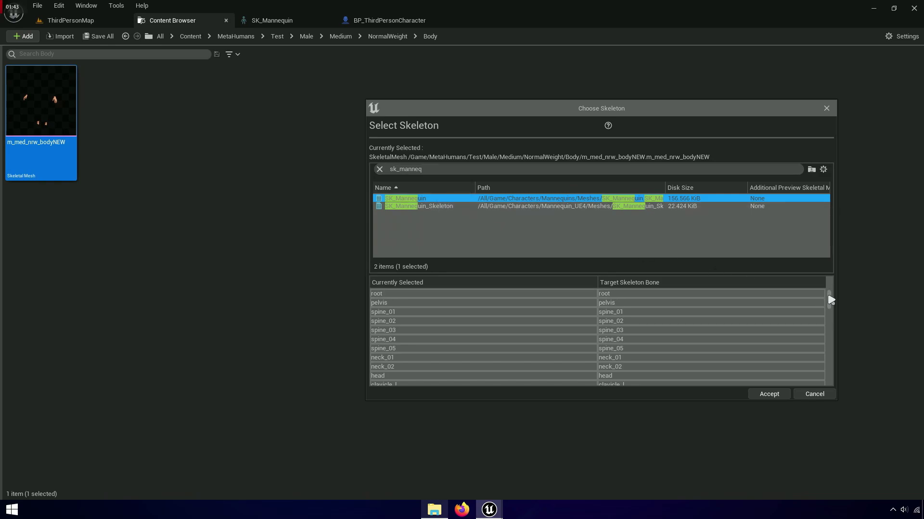
{"action": "left_click_drag", "start_coordinate": [831, 299], "coordinate": [832, 308]}
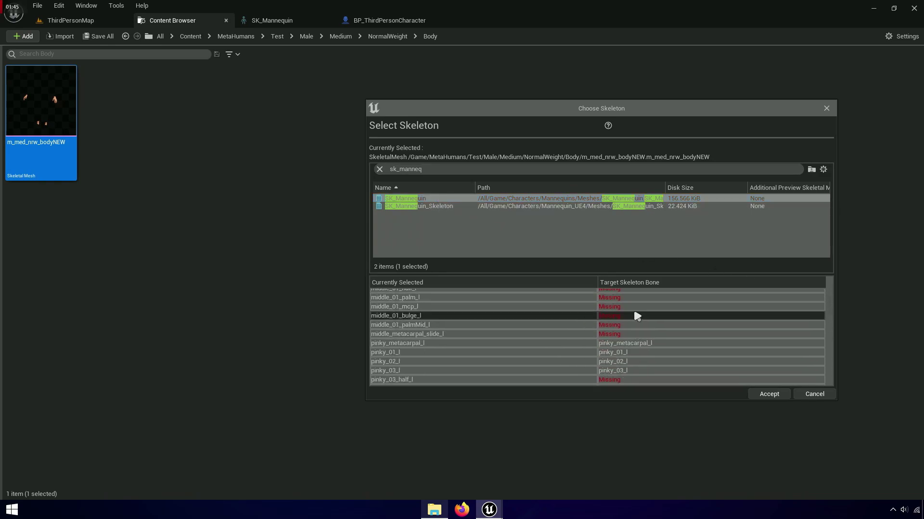
{"action": "left_click_drag", "start_coordinate": [832, 313], "coordinate": [835, 374]}
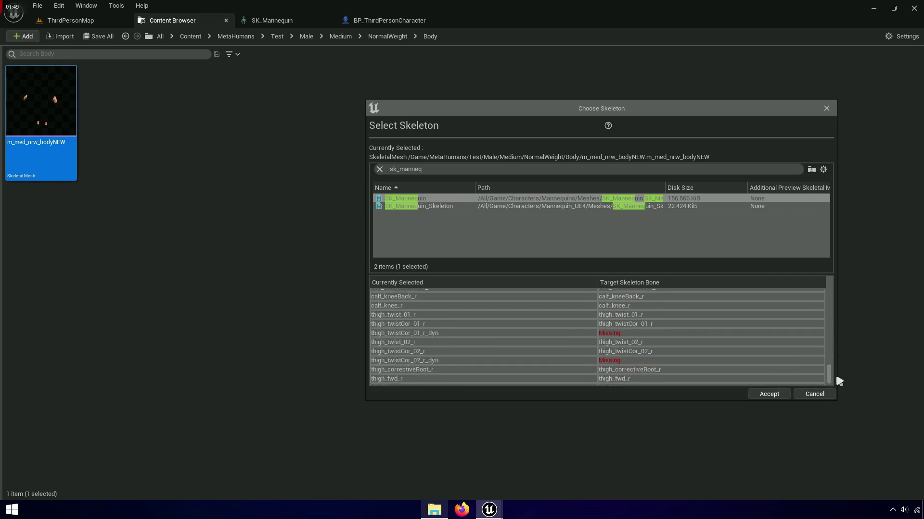
{"action": "left_click", "coordinate": [768, 394]}
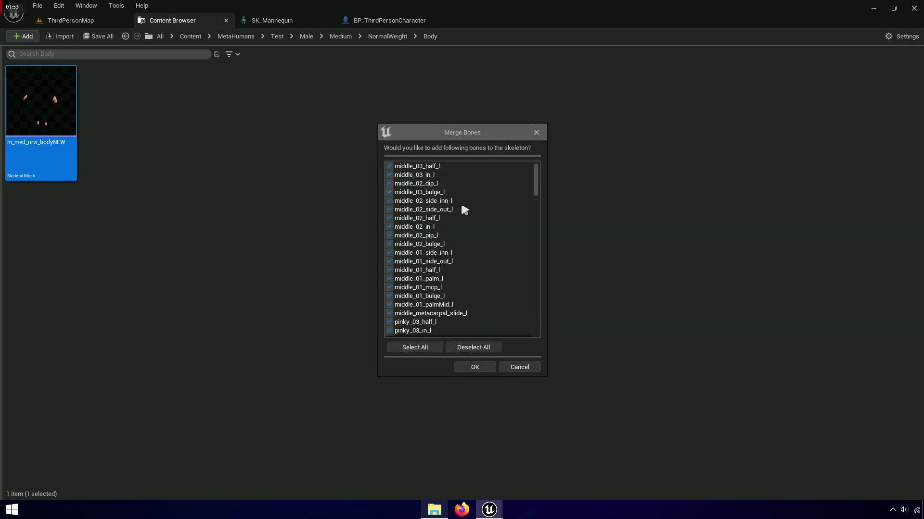
Step: Merge the missing finger bones into SK_Mannequin and save all modified assets
{"action": "left_click_drag", "start_coordinate": [537, 185], "coordinate": [559, 332]}
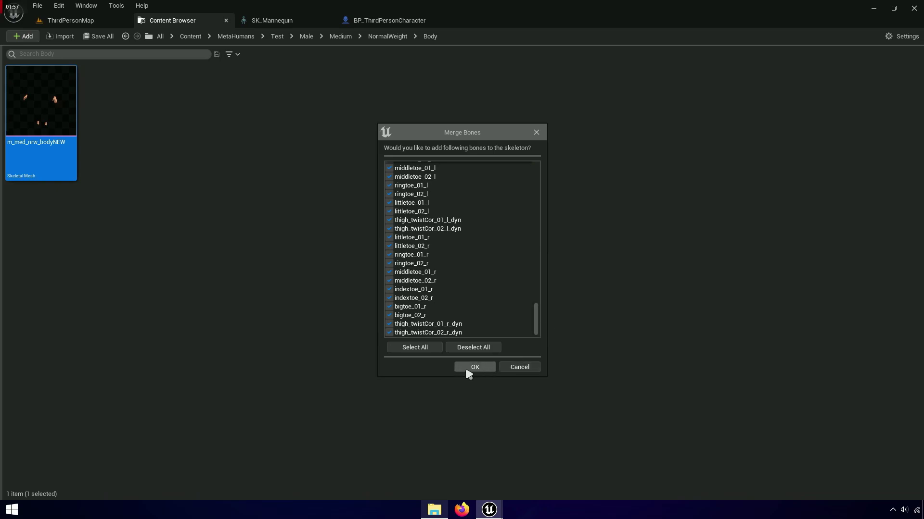
{"action": "left_click", "coordinate": [479, 369]}
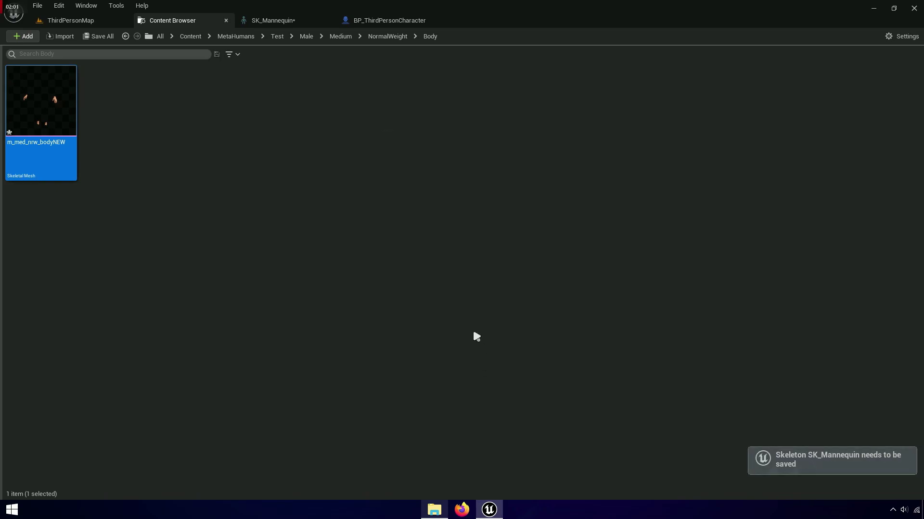
{"action": "left_click", "coordinate": [87, 37]}
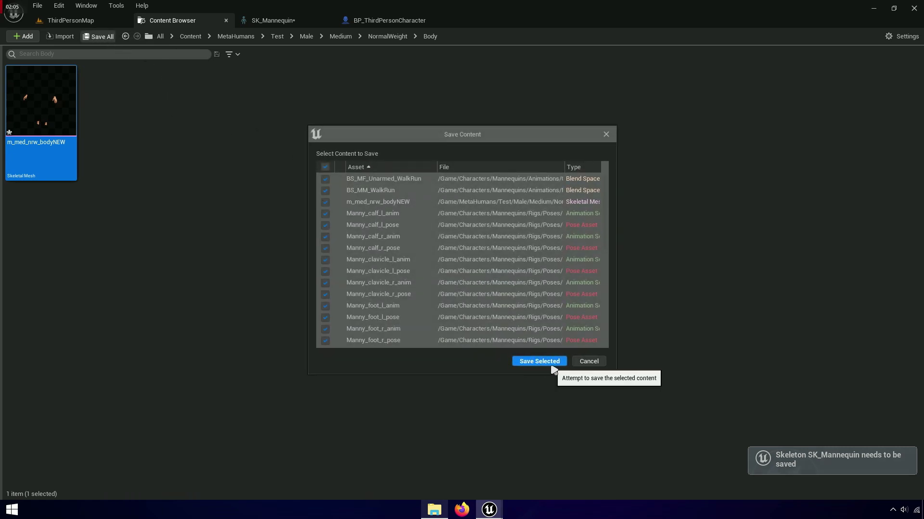
{"action": "left_click", "coordinate": [532, 361]}
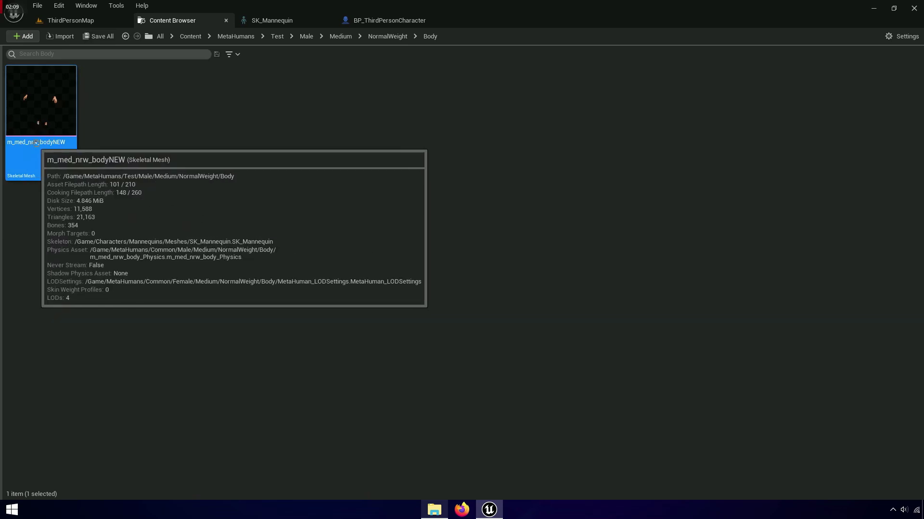
Step: Verify m_med_nrw_bodyNEW now uses SK_Mannequin, then select the Characters folder
{"action": "double_click", "coordinate": [48, 127]}
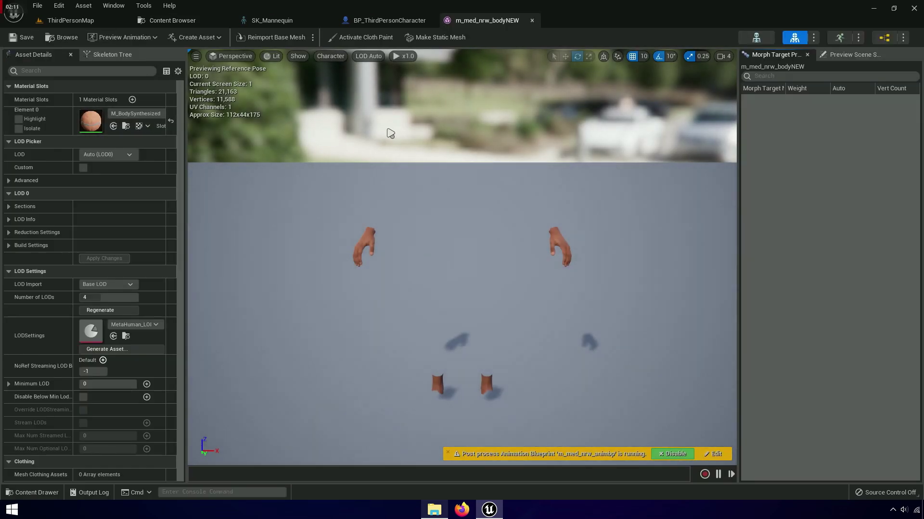
{"action": "left_click", "coordinate": [757, 39]}
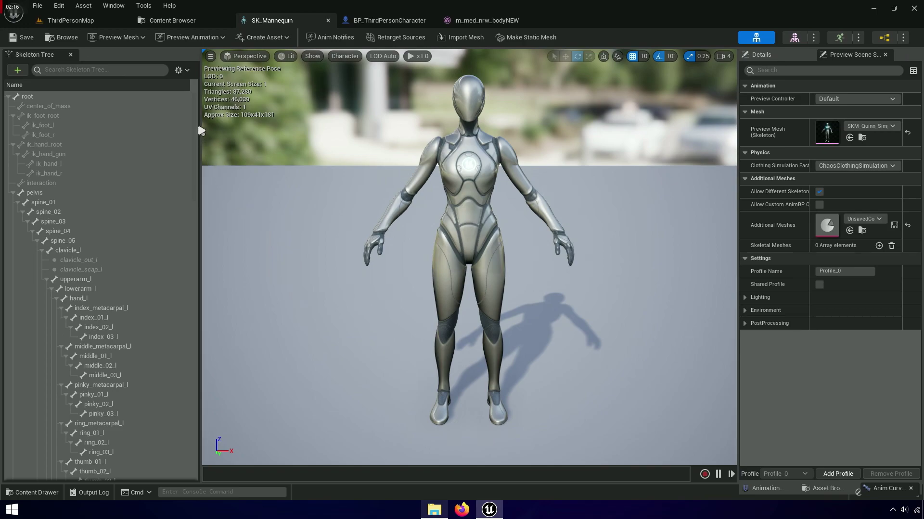
{"action": "left_click_drag", "start_coordinate": [200, 131], "coordinate": [212, 194]}
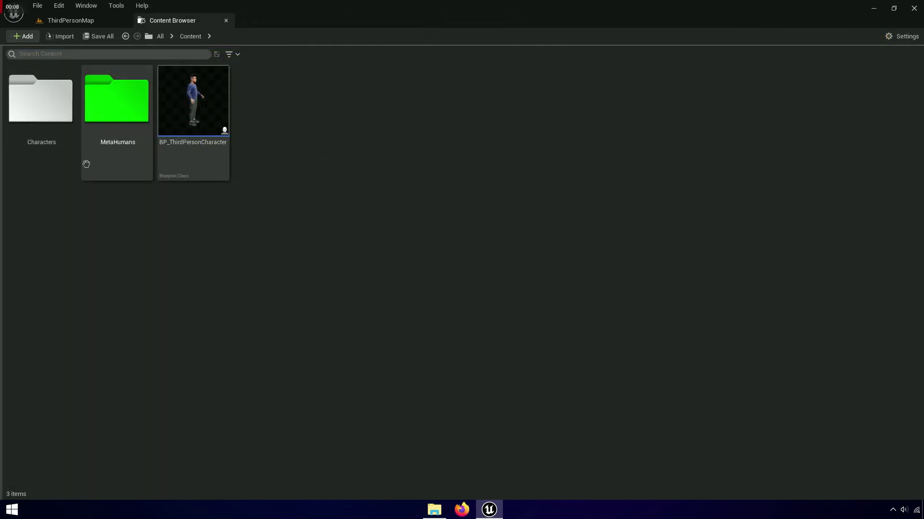
{"action": "left_click", "coordinate": [59, 149]}
Step: Browse to Characters > Mannequins > Rigs to find IK_Mannequin
{"action": "double_click", "coordinate": [61, 150]}
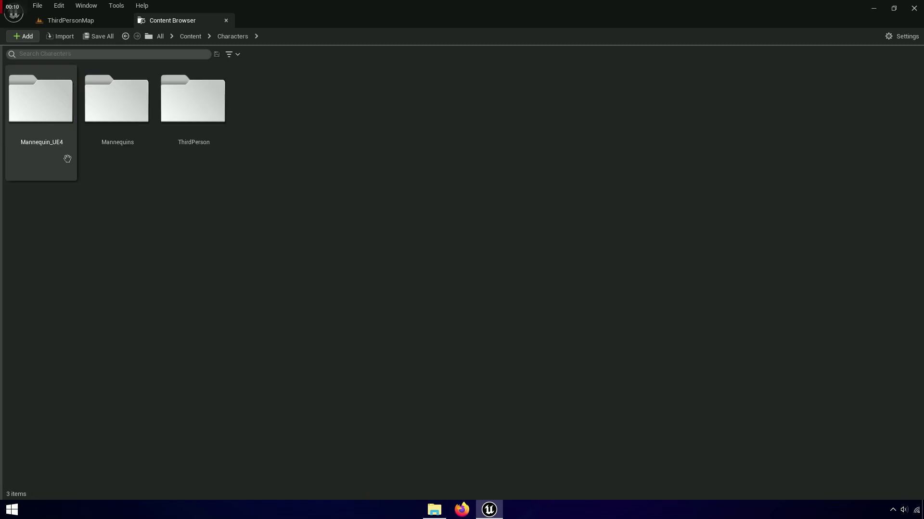
{"action": "left_click", "coordinate": [120, 162]}
{"action": "double_click", "coordinate": [143, 157]}
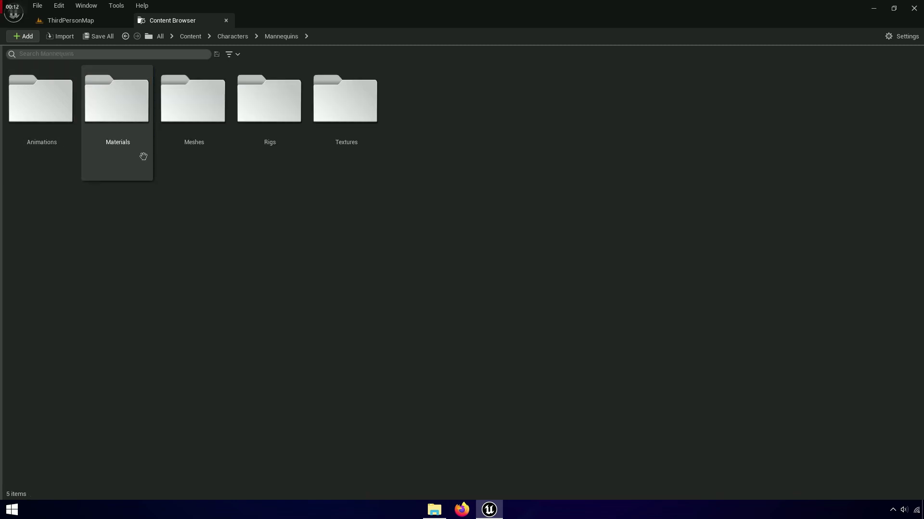
{"action": "left_click", "coordinate": [278, 154]}
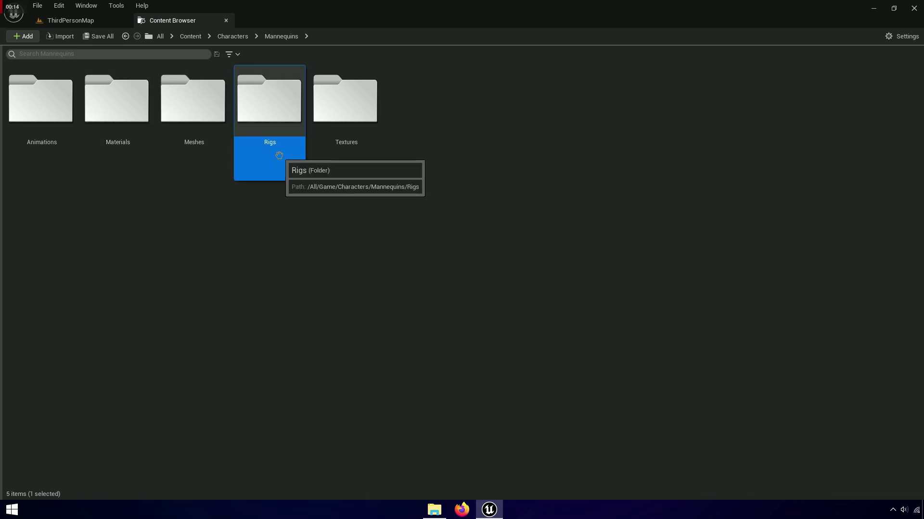
{"action": "double_click", "coordinate": [281, 154]}
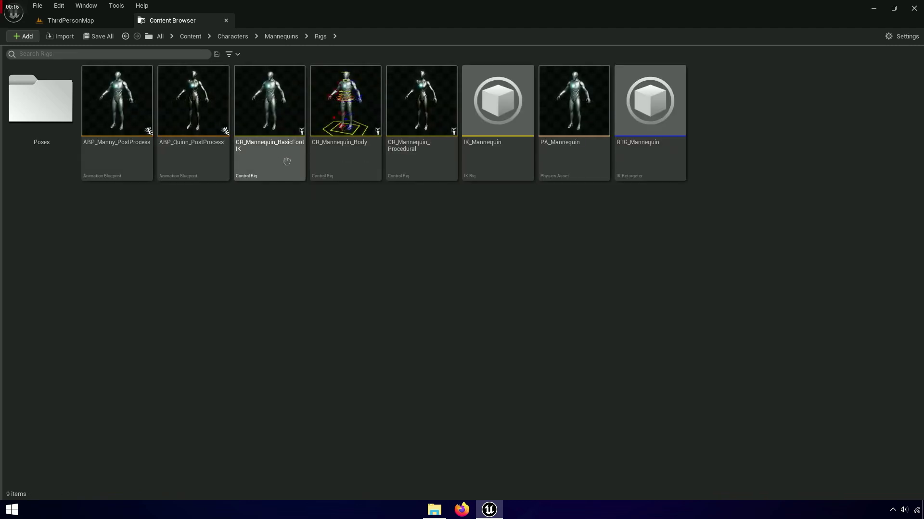
{"action": "left_click", "coordinate": [485, 152]}
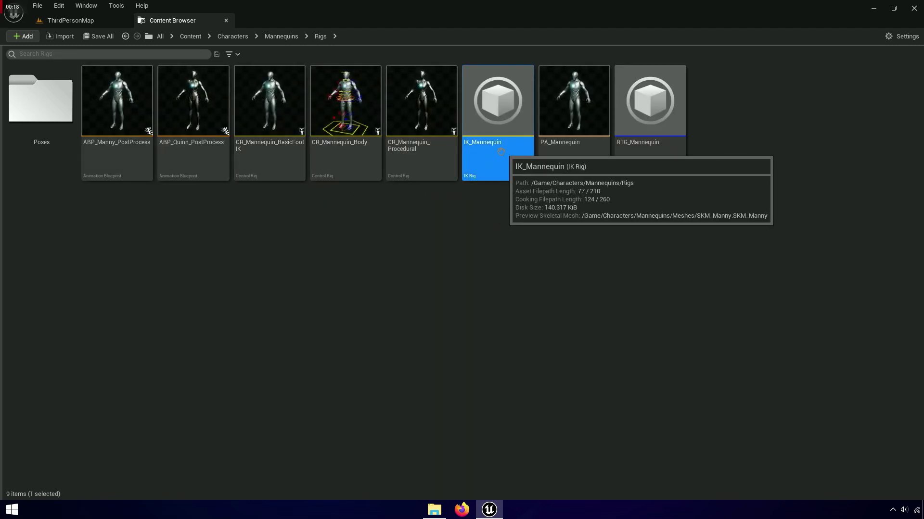
{"action": "left_click", "coordinate": [32, 251]}
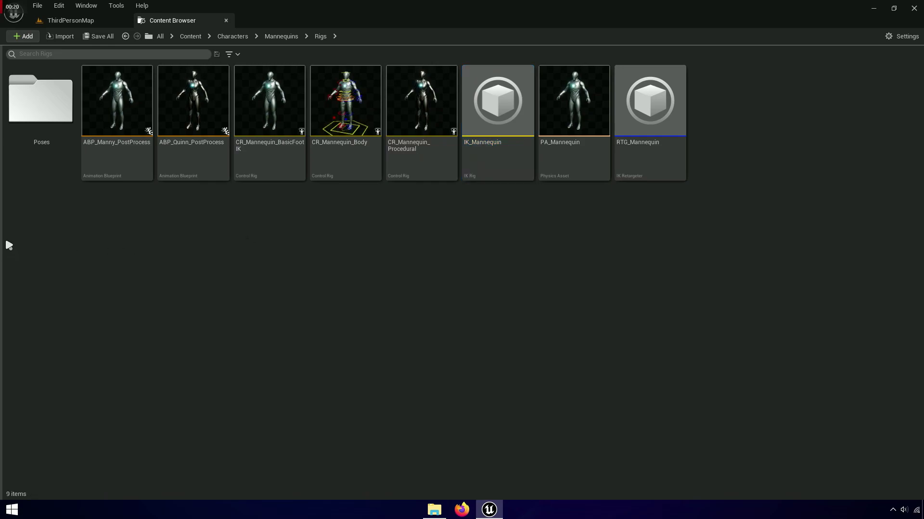
Step: Copy IK_Mannequin into the MetaHumans folder and collapse the Sources panel
{"action": "left_click", "coordinate": [6, 237]}
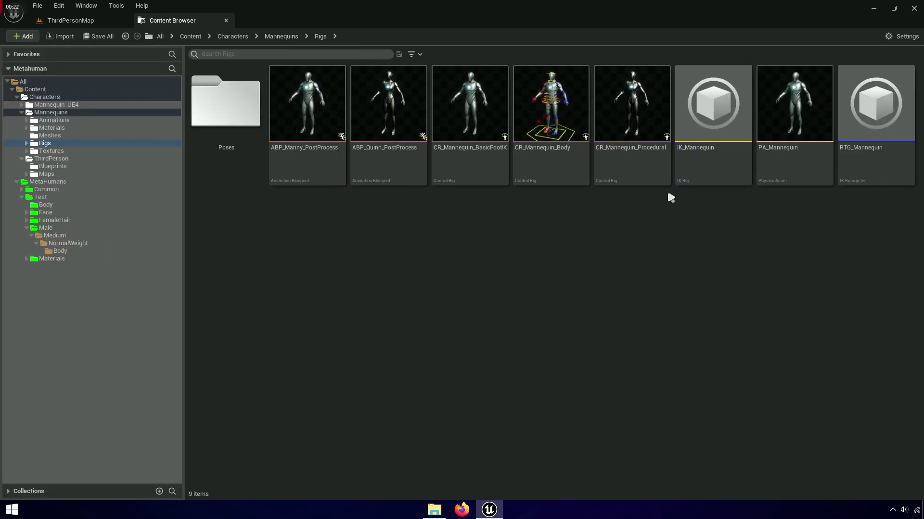
{"action": "left_click_drag", "start_coordinate": [698, 158], "coordinate": [47, 184]}
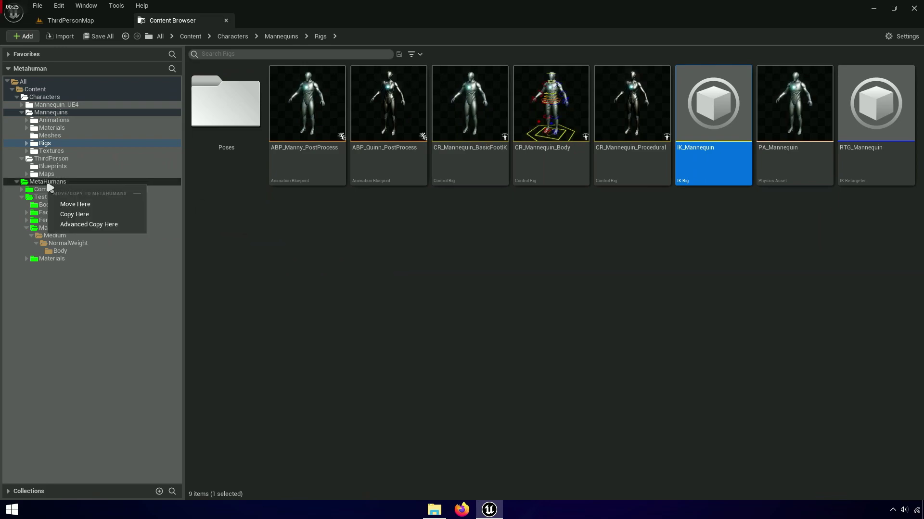
{"action": "left_click", "coordinate": [66, 212]}
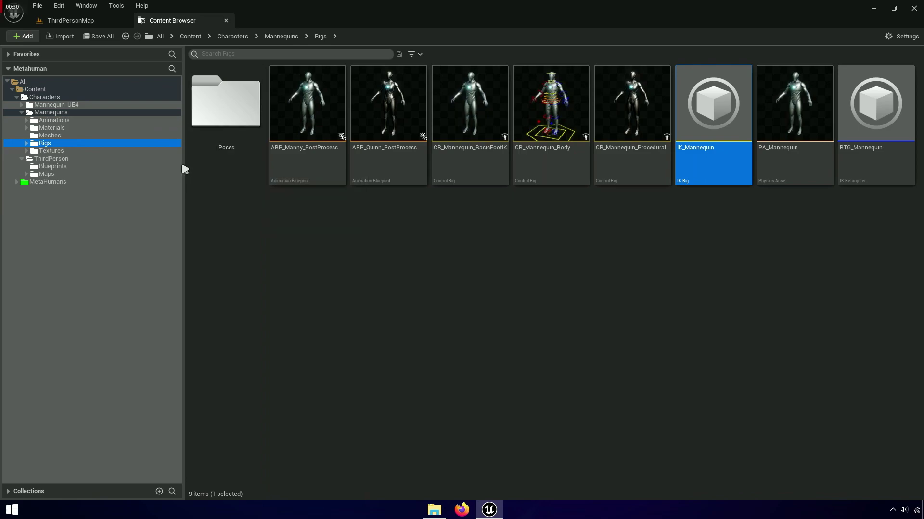
{"action": "left_click_drag", "start_coordinate": [184, 165], "coordinate": [5, 169]}
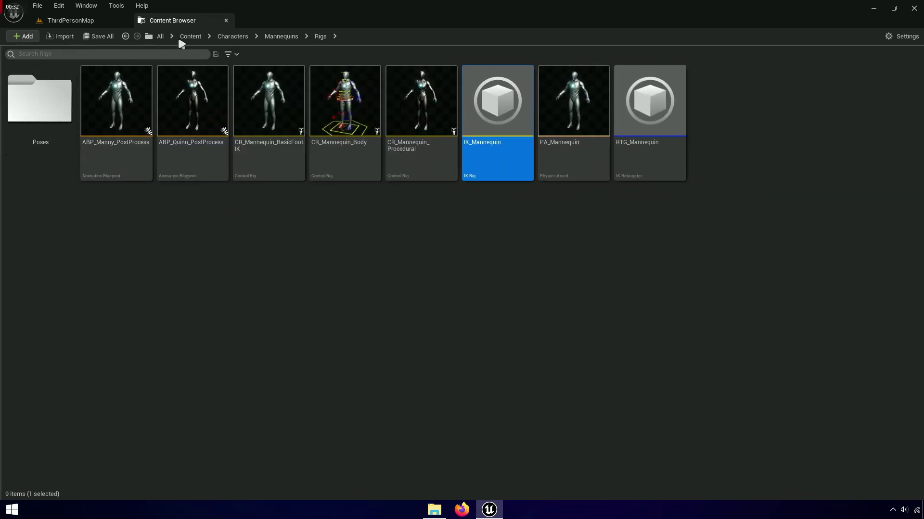
Step: Create a new folder named Animation inside the MetaHumans folder
{"action": "left_click", "coordinate": [191, 38]}
{"action": "double_click", "coordinate": [133, 141]}
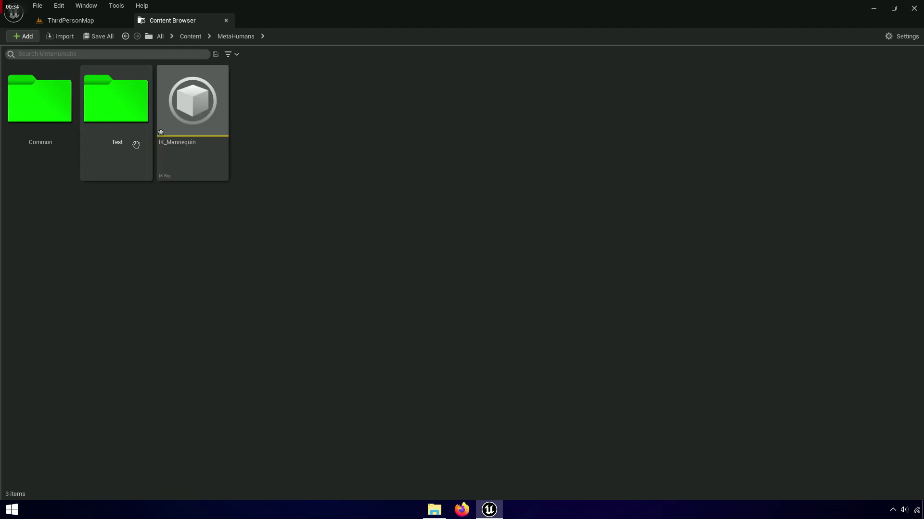
{"action": "right_click", "coordinate": [343, 151]}
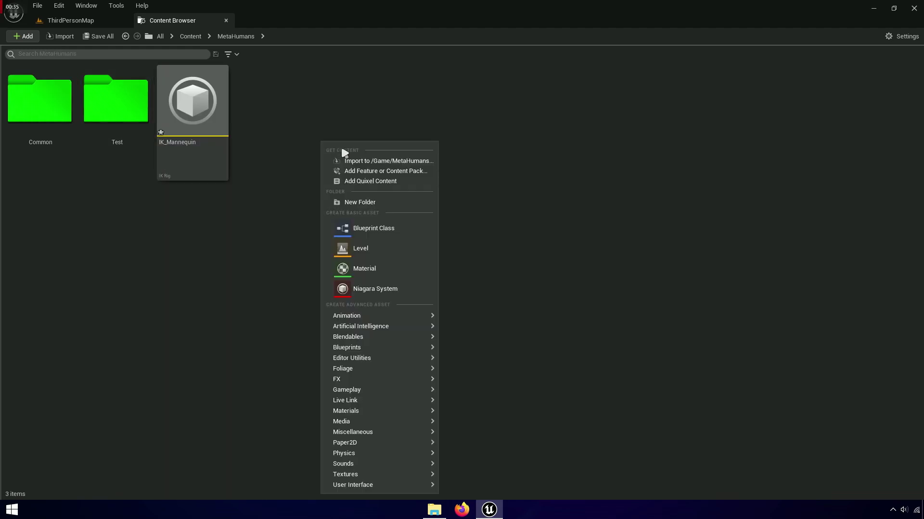
{"action": "left_click", "coordinate": [380, 203]}
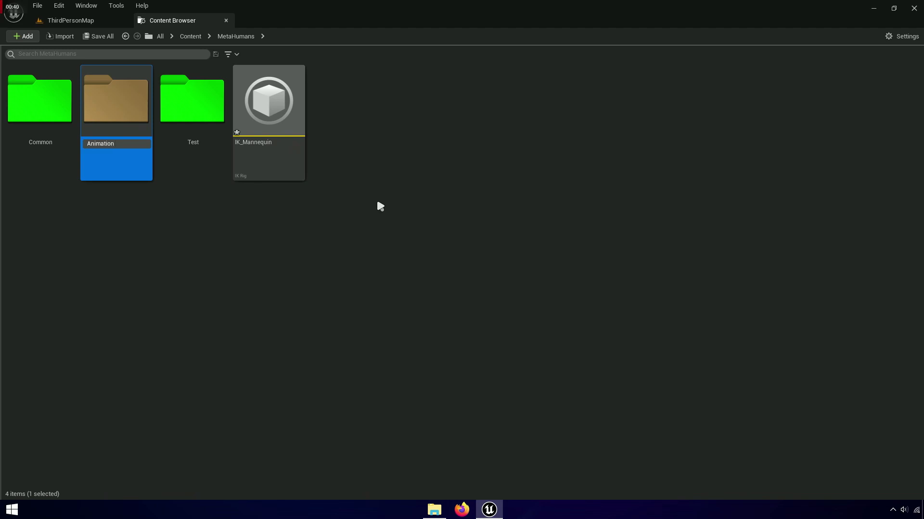
{"action": "key", "text": "Return"}
Step: Move IK_Mannequin into Animation, rename it Metahuman_IK and open it
{"action": "left_click_drag", "start_coordinate": [300, 137], "coordinate": [59, 139]}
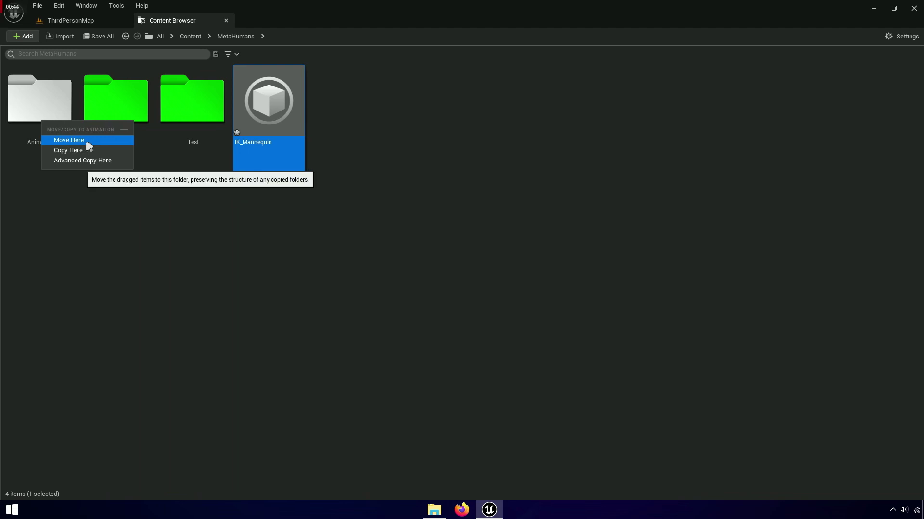
{"action": "left_click", "coordinate": [74, 140]}
{"action": "double_click", "coordinate": [44, 121]}
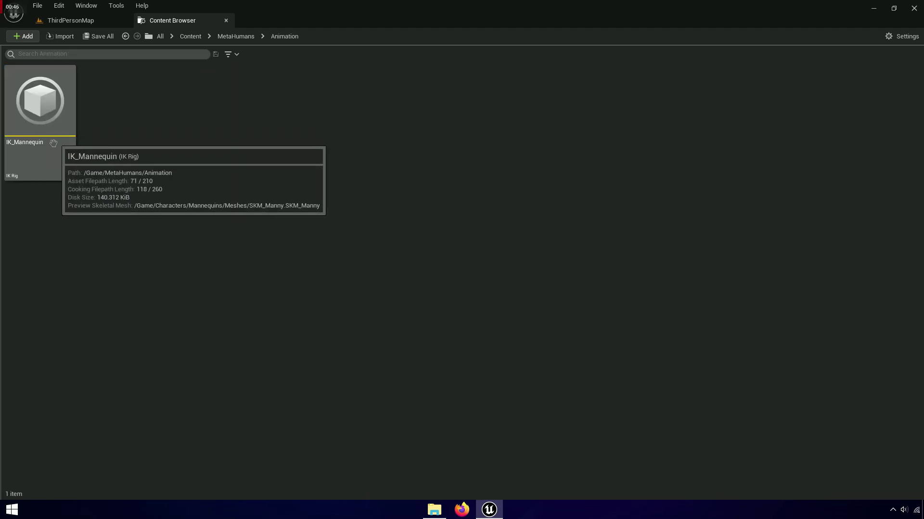
{"action": "type", "text": "Metahuman"}
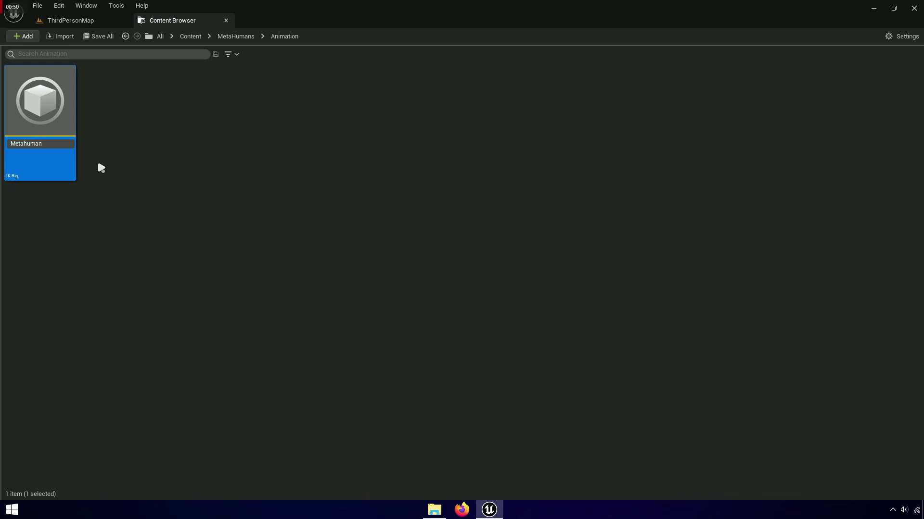
{"action": "type", "text": "_IK"}
{"action": "key", "text": "Return"}
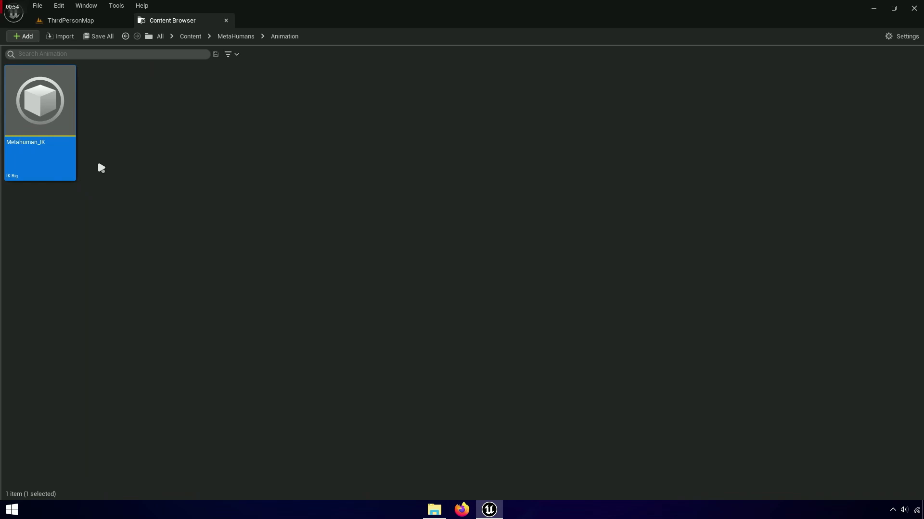
{"action": "double_click", "coordinate": [62, 128]}
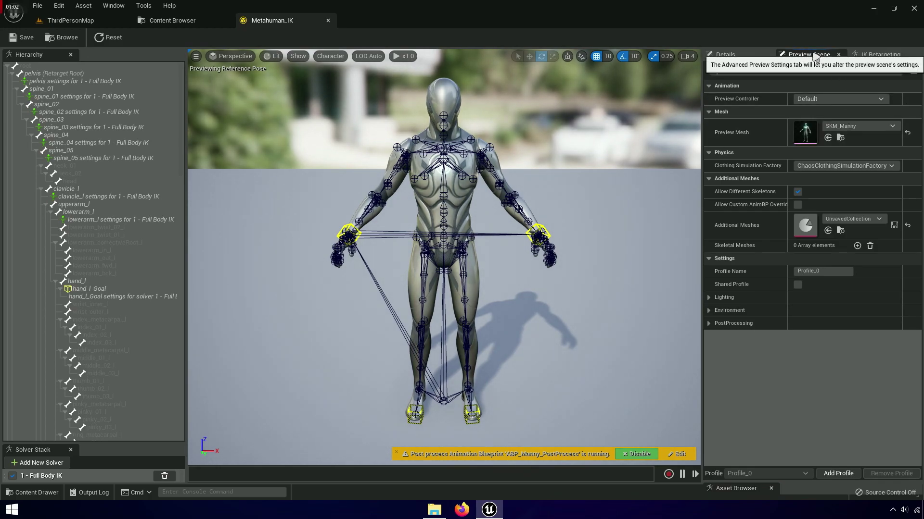
{"action": "left_click", "coordinate": [854, 128]}
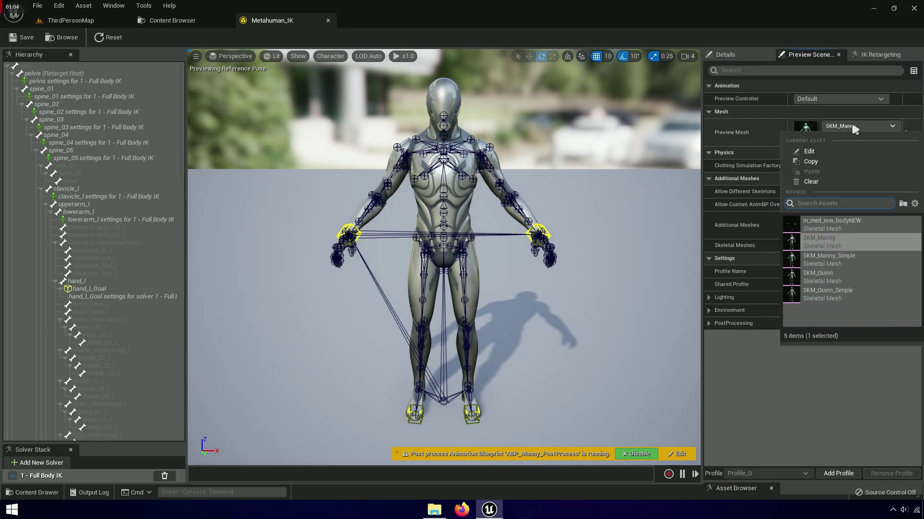
{"action": "mouse_move", "coordinate": [832, 224]}
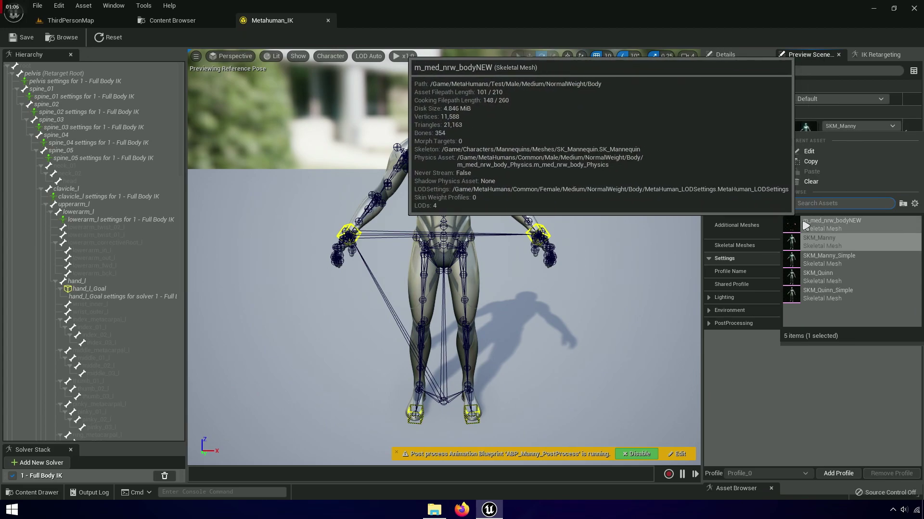
{"action": "left_click", "coordinate": [832, 224]}
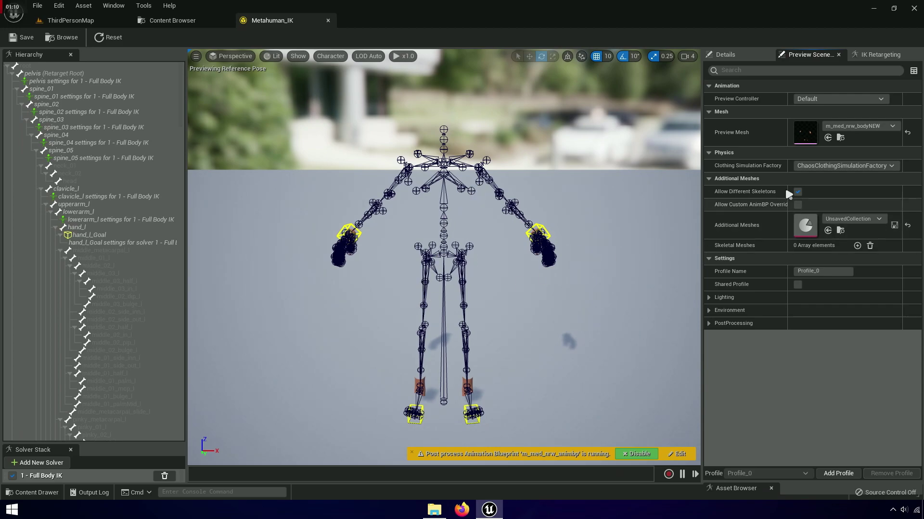
{"action": "left_click", "coordinate": [89, 236]}
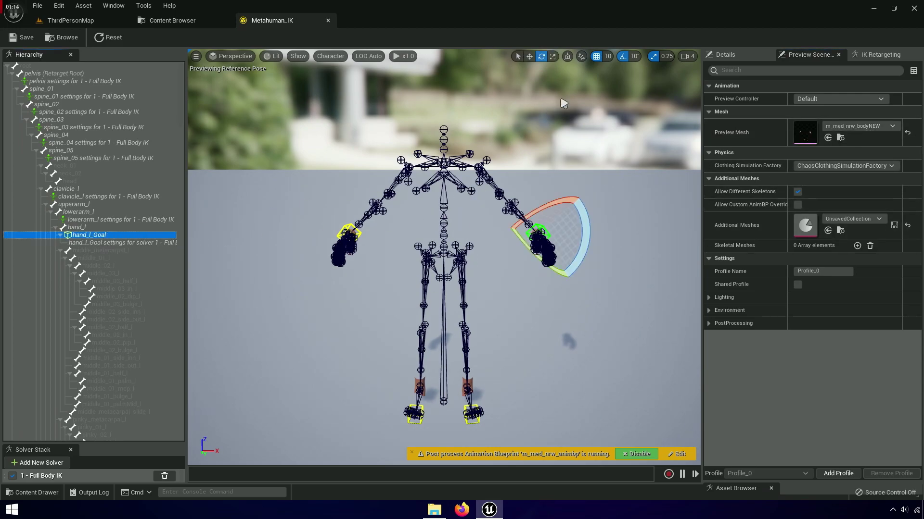
{"action": "left_click", "coordinate": [529, 57]}
{"action": "left_click_drag", "start_coordinate": [561, 214], "coordinate": [530, 107]}
{"action": "key", "text": "ctrl+z"}
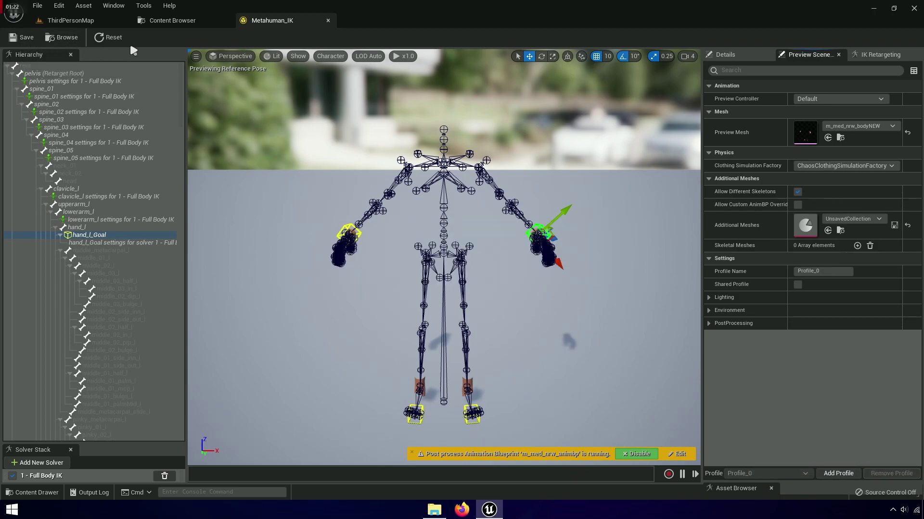
{"action": "left_click", "coordinate": [880, 54]}
{"action": "left_click_drag", "start_coordinate": [918, 166], "coordinate": [922, 334]}
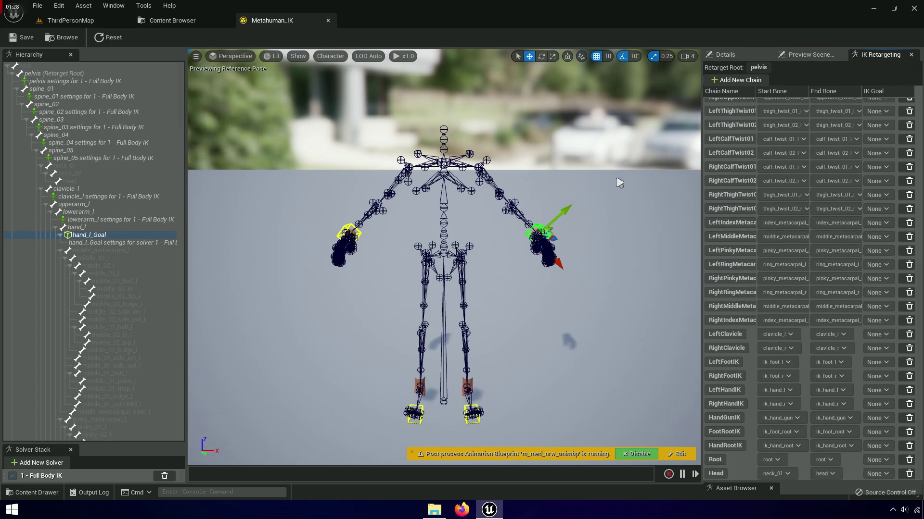
{"action": "left_click", "coordinate": [328, 21]}
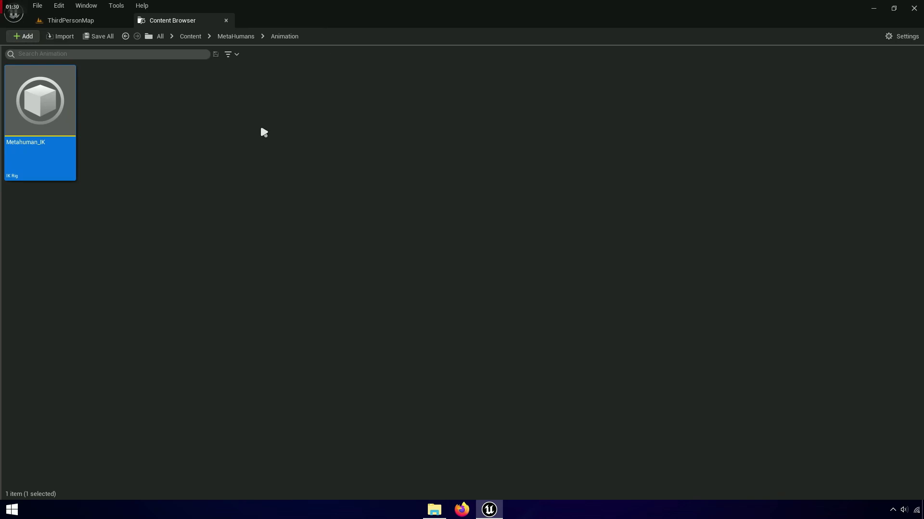
Step: Copy the name Metahuman_IK to the clipboard, leaving the asset name unchanged
{"action": "left_click", "coordinate": [44, 144]}
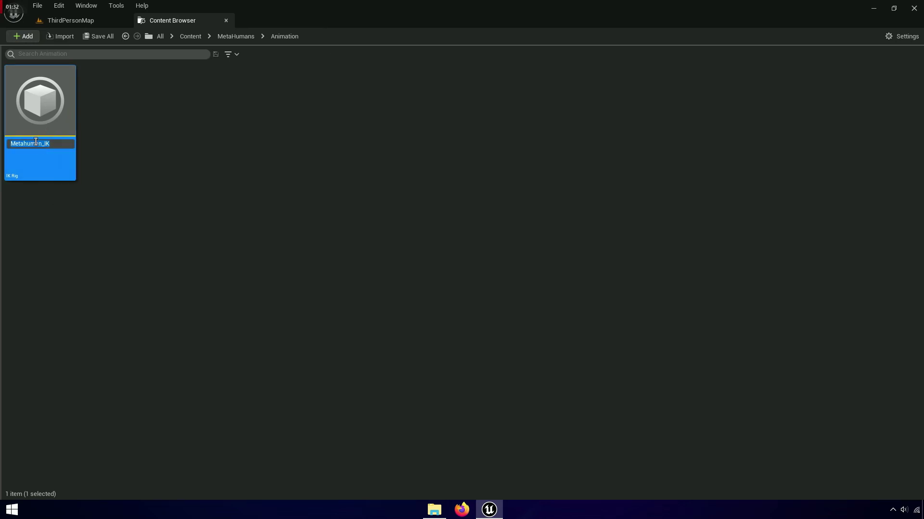
{"action": "right_click", "coordinate": [35, 142]}
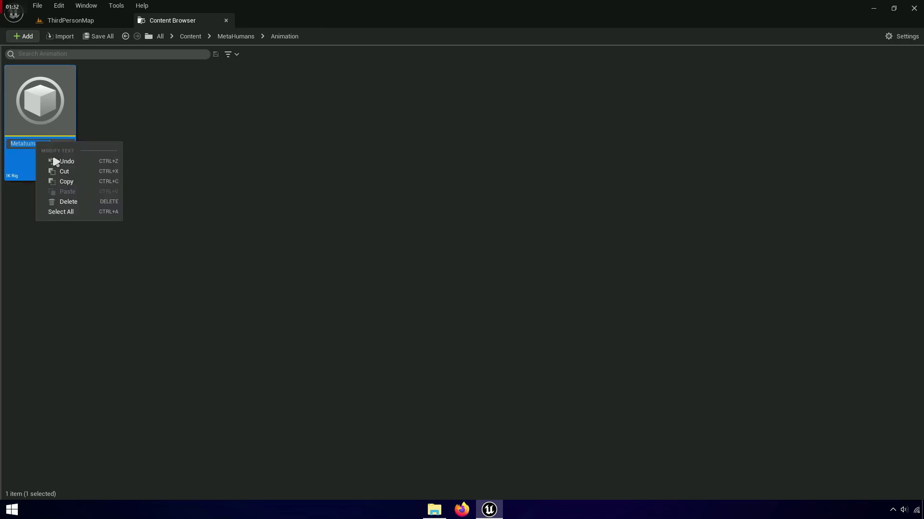
{"action": "left_click", "coordinate": [87, 185]}
{"action": "left_click", "coordinate": [217, 157]}
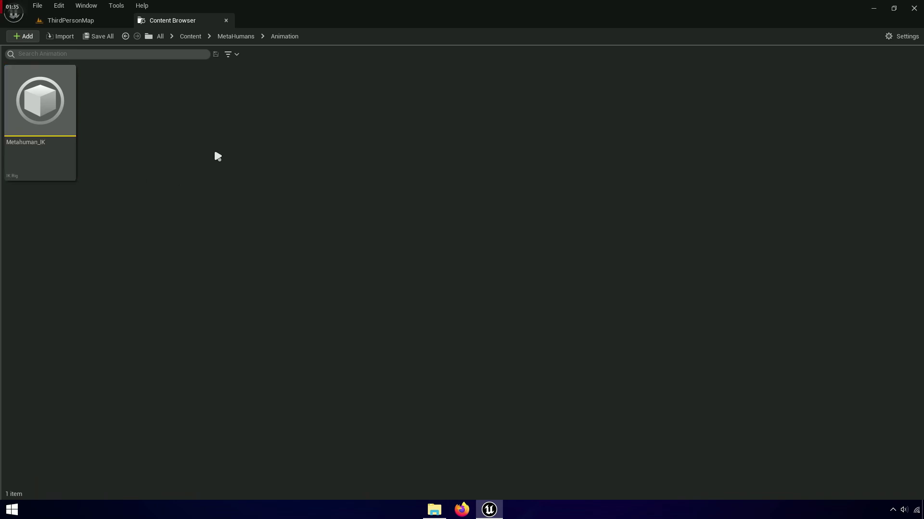
Step: Browse to Content > Characters > Mannequins > Rigs and open RTG_Mannequin
{"action": "left_click", "coordinate": [190, 37]}
{"action": "double_click", "coordinate": [72, 145]}
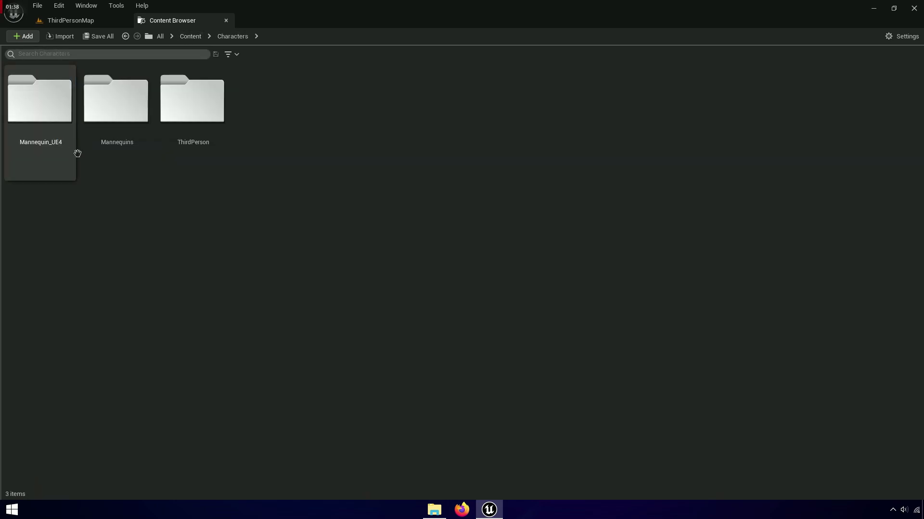
{"action": "left_click", "coordinate": [135, 153]}
{"action": "double_click", "coordinate": [136, 152]}
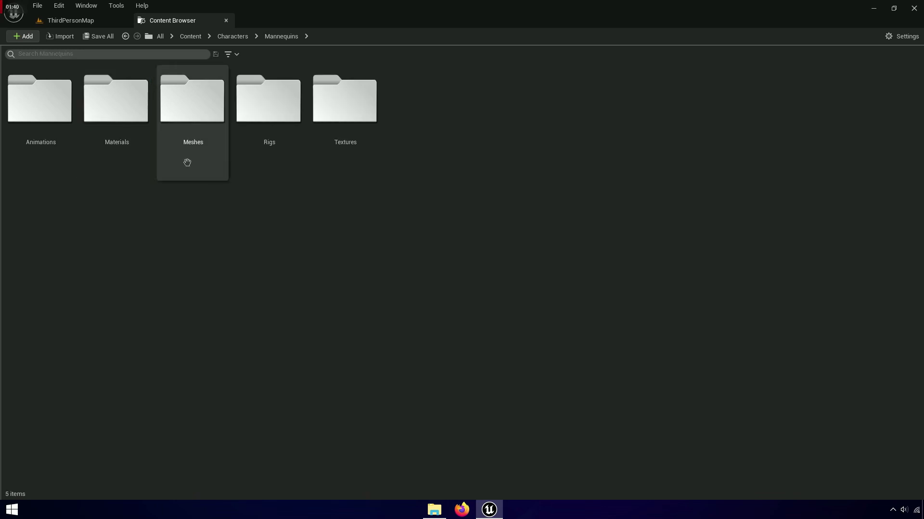
{"action": "left_click", "coordinate": [288, 155]}
{"action": "double_click", "coordinate": [288, 155]}
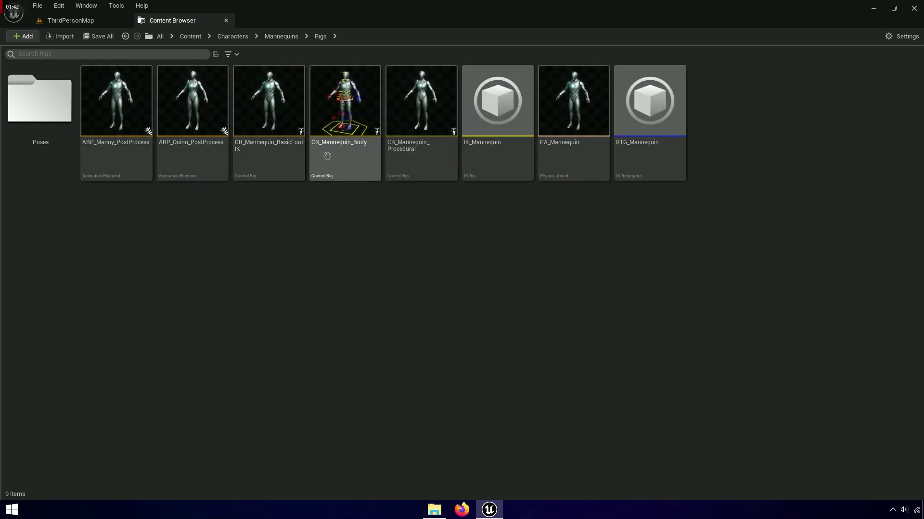
{"action": "left_click", "coordinate": [655, 149]}
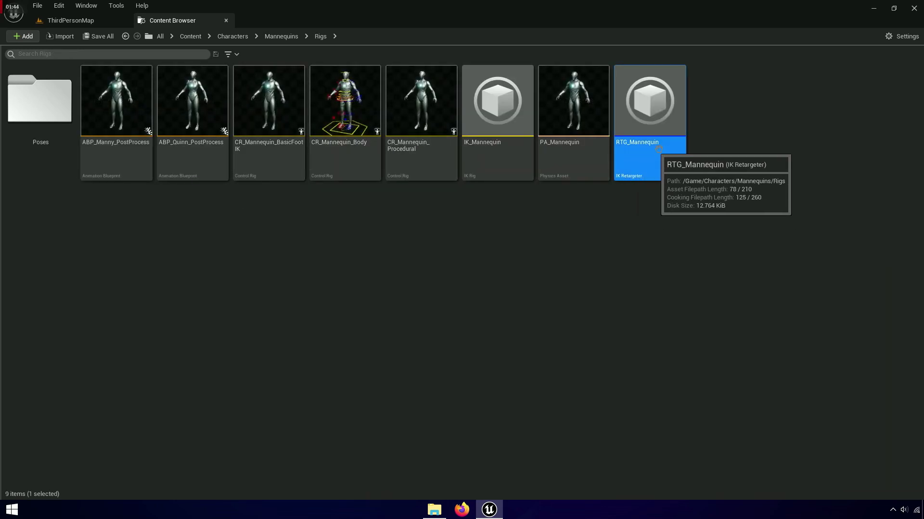
{"action": "double_click", "coordinate": [655, 149]}
Step: Paste Metahuman_IK into the Target IKRig Asset search and select it as the target rig
{"action": "left_click_drag", "start_coordinate": [678, 171], "coordinate": [747, 171]}
{"action": "right_click_drag", "start_coordinate": [698, 179], "coordinate": [698, 179]}
{"action": "key", "text": "d"}
{"action": "key", "text": "s"}
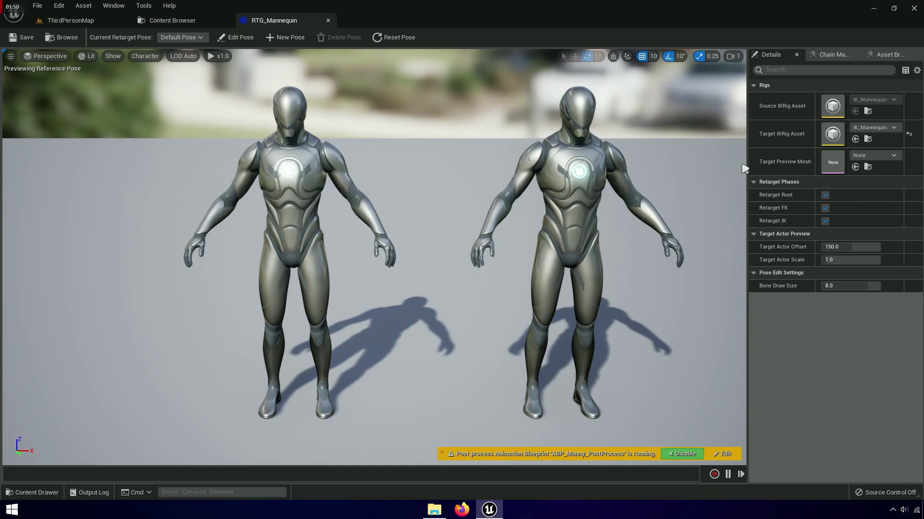
{"action": "left_click_drag", "start_coordinate": [747, 162], "coordinate": [696, 161]}
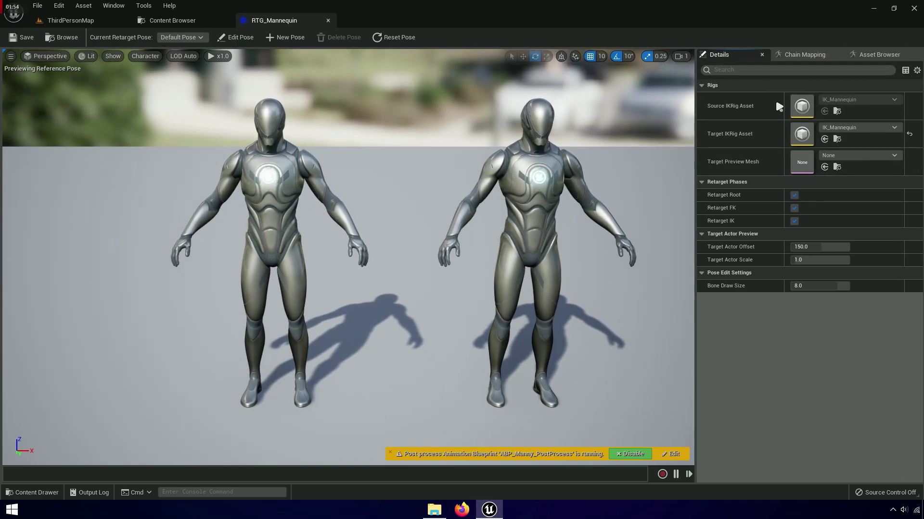
{"action": "left_click", "coordinate": [852, 127]}
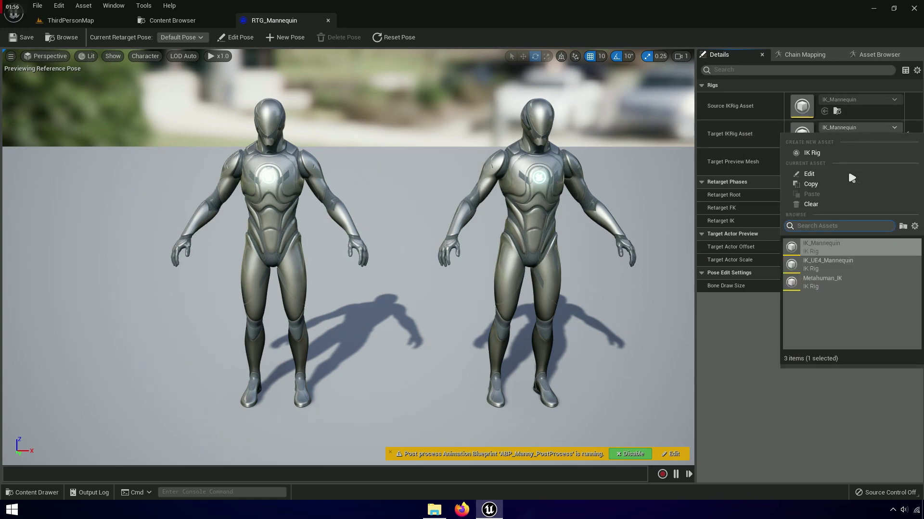
{"action": "right_click", "coordinate": [839, 227]}
{"action": "left_click", "coordinate": [854, 277]}
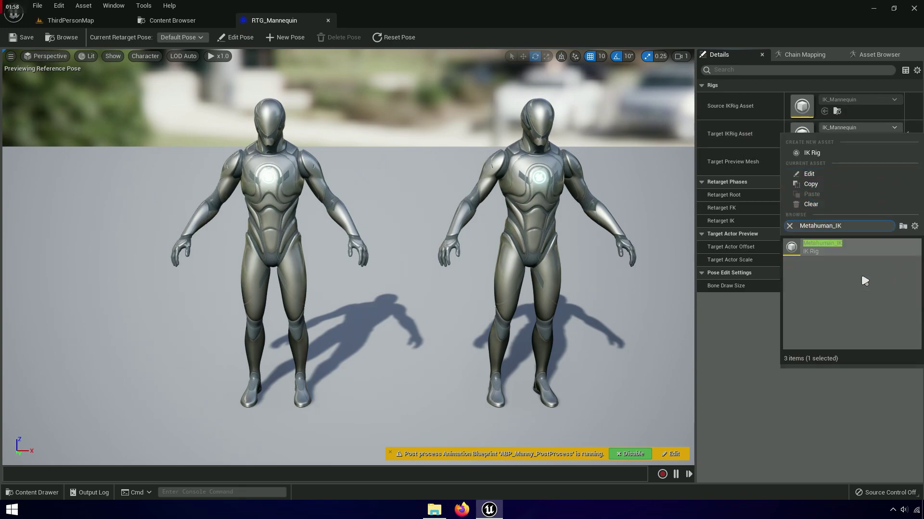
{"action": "left_click", "coordinate": [819, 250]}
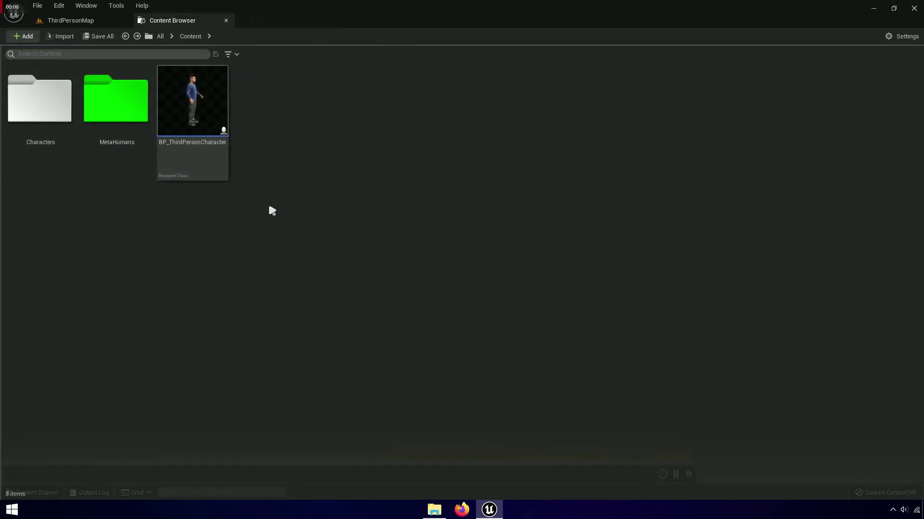
Step: Go into Characters > Mannequins > Animations and bring up ABP_Manny's actions
{"action": "left_click", "coordinate": [28, 145]}
{"action": "double_click", "coordinate": [27, 146]}
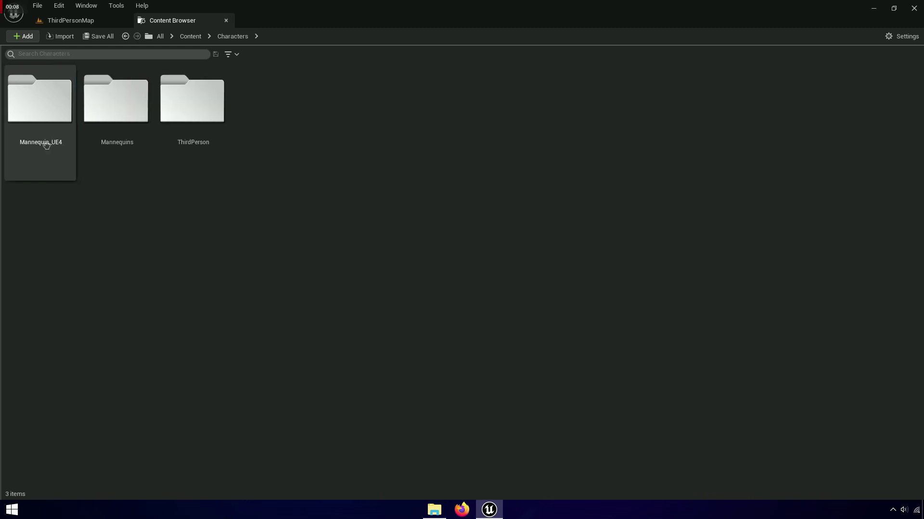
{"action": "left_click", "coordinate": [100, 151]}
{"action": "double_click", "coordinate": [100, 151]}
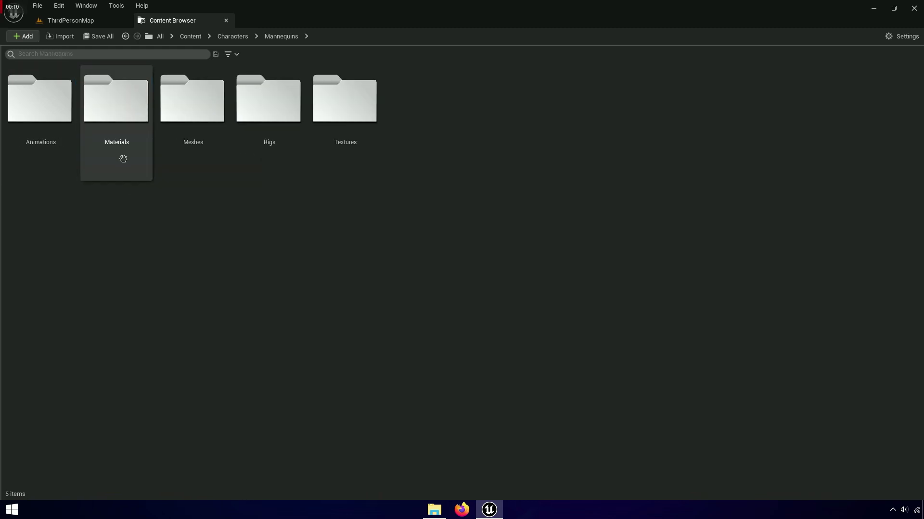
{"action": "left_click", "coordinate": [31, 151]}
{"action": "double_click", "coordinate": [31, 151]}
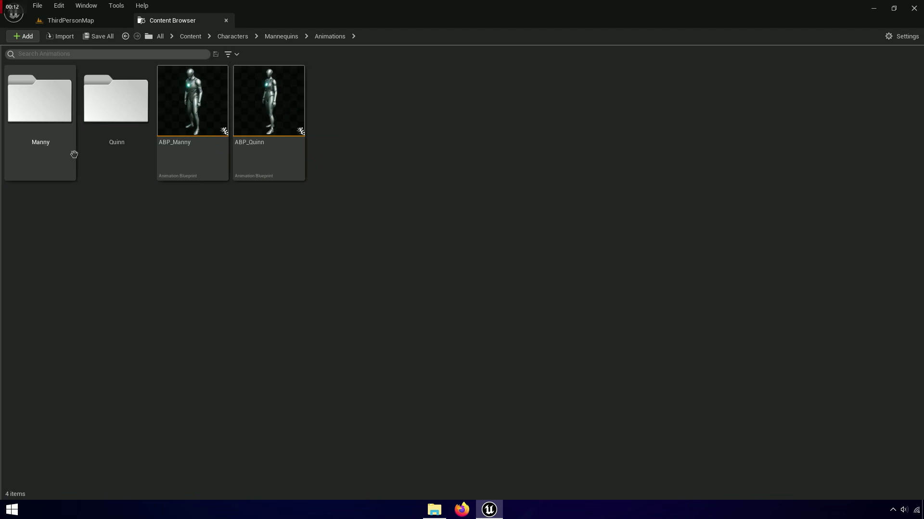
{"action": "left_click", "coordinate": [192, 148]}
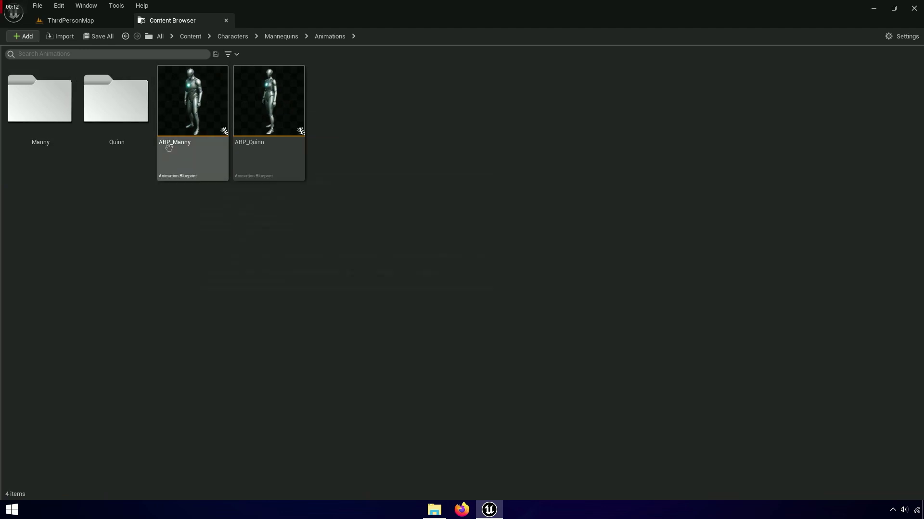
{"action": "right_click", "coordinate": [200, 136]}
Step: Duplicate and retarget ABP_Manny using RTG_Mannequin, outputting to MetaHumans/Animation
{"action": "mouse_move", "coordinate": [235, 177]}
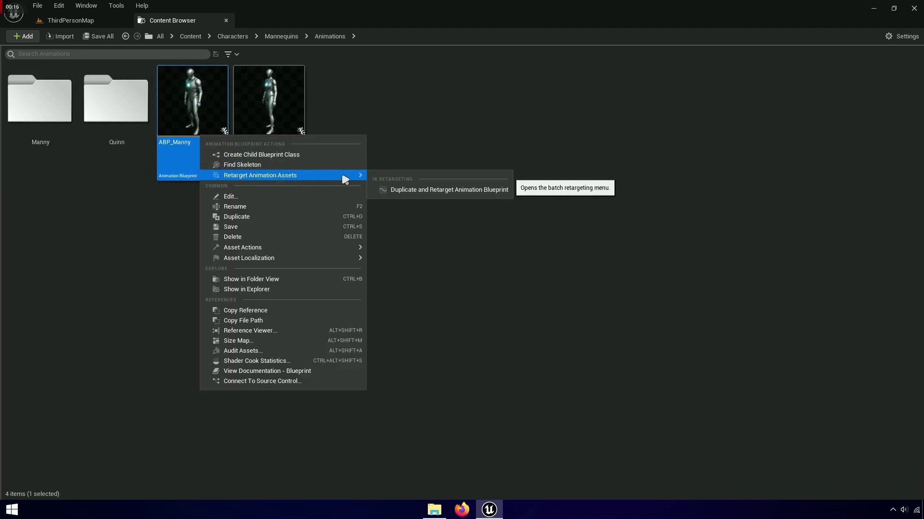
{"action": "left_click", "coordinate": [469, 190]}
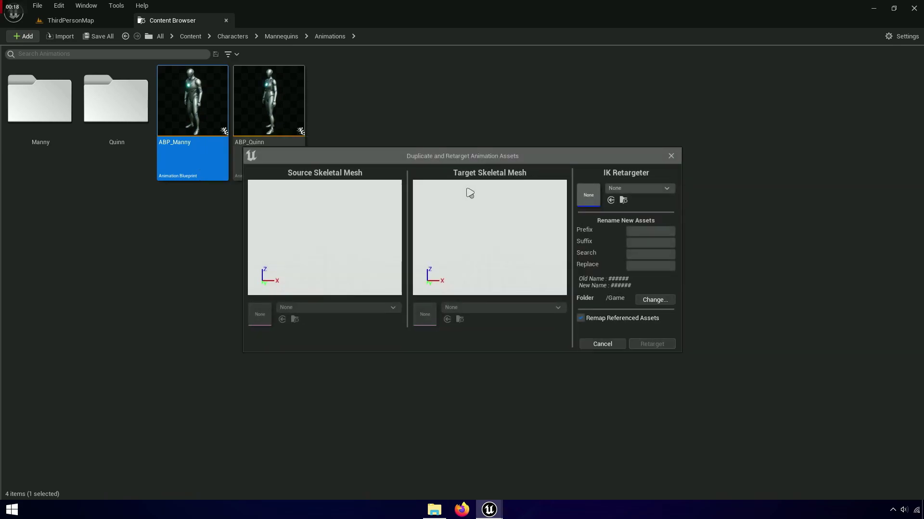
{"action": "left_click", "coordinate": [655, 190]}
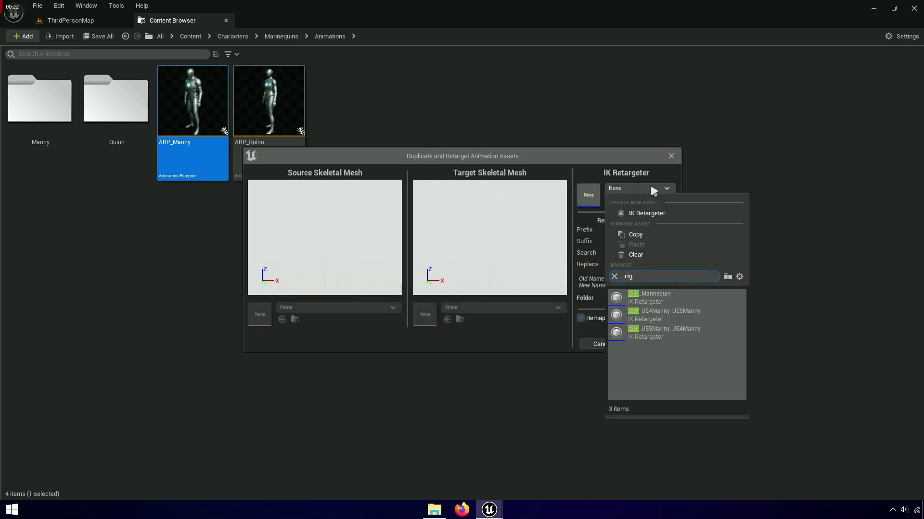
{"action": "type", "text": "_mann"}
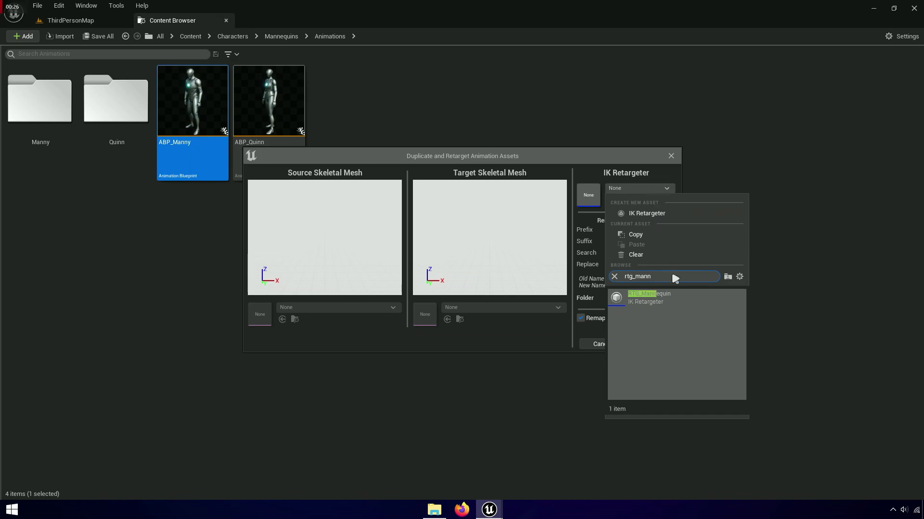
{"action": "left_click", "coordinate": [670, 298]}
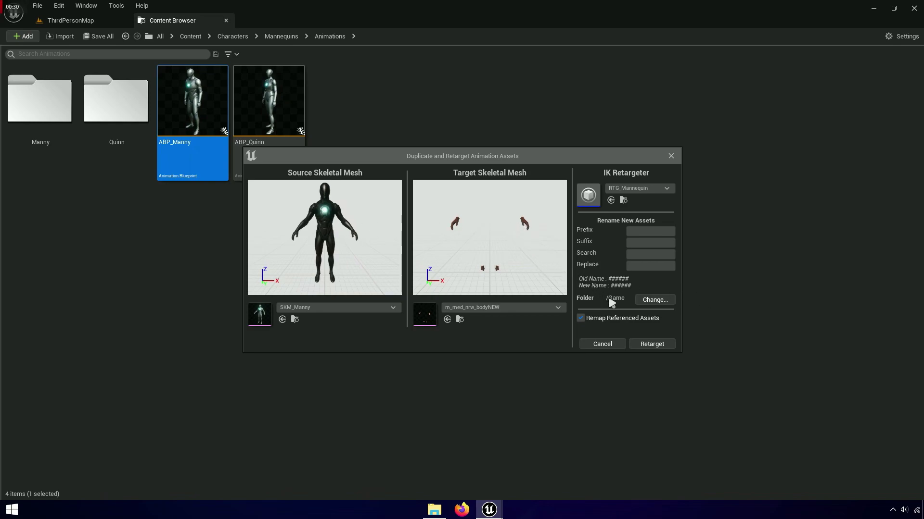
{"action": "left_click", "coordinate": [654, 300]}
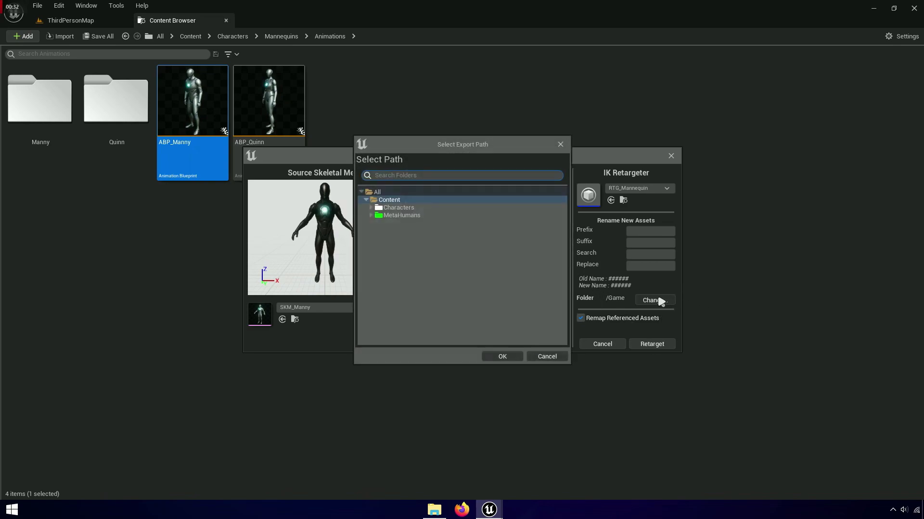
{"action": "left_click", "coordinate": [410, 215]}
{"action": "double_click", "coordinate": [410, 215]}
{"action": "left_click", "coordinate": [411, 223]}
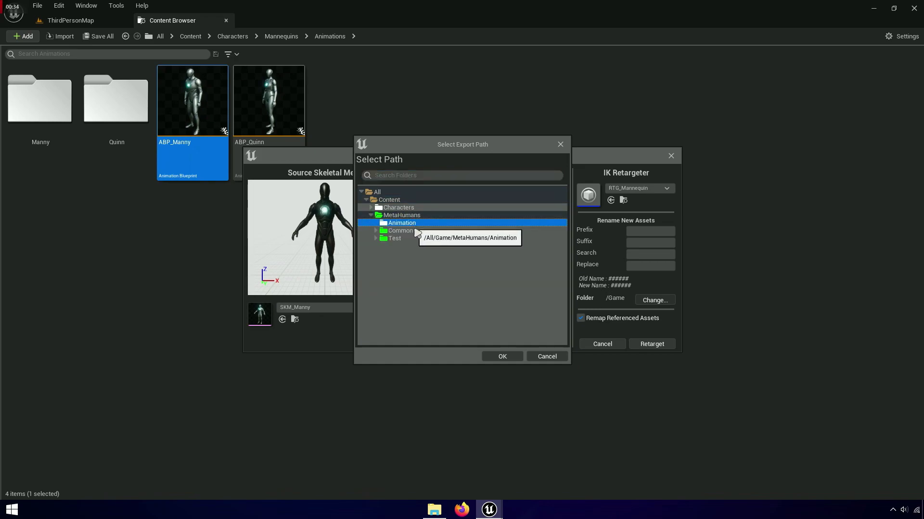
{"action": "left_click", "coordinate": [505, 357]}
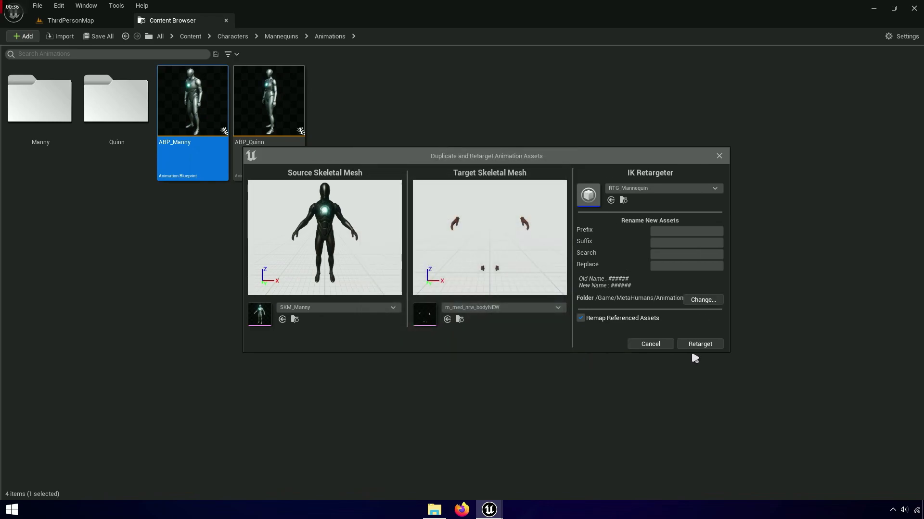
{"action": "left_click", "coordinate": [718, 346]}
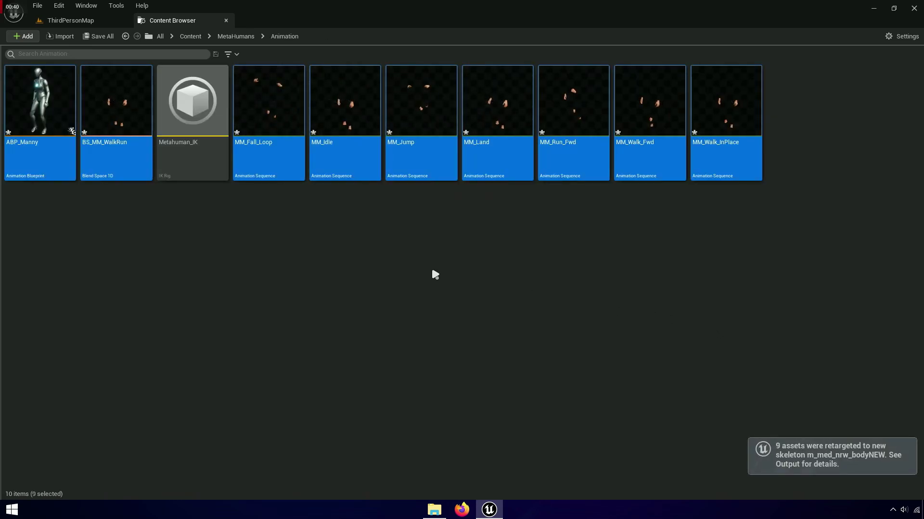
Step: Save all nine retargeted assets and rename the ABP_Manny copy Metahuman_AnimBP, copying the name
{"action": "left_click", "coordinate": [101, 37]}
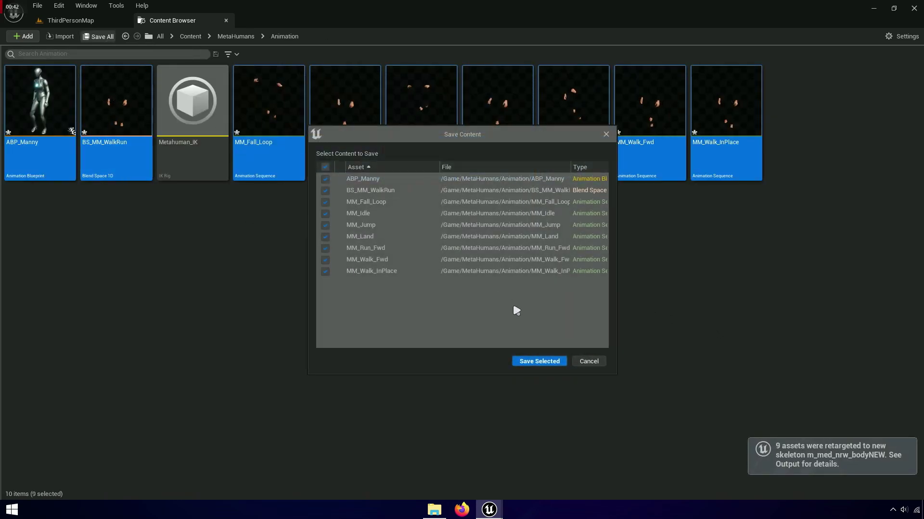
{"action": "left_click", "coordinate": [539, 361]}
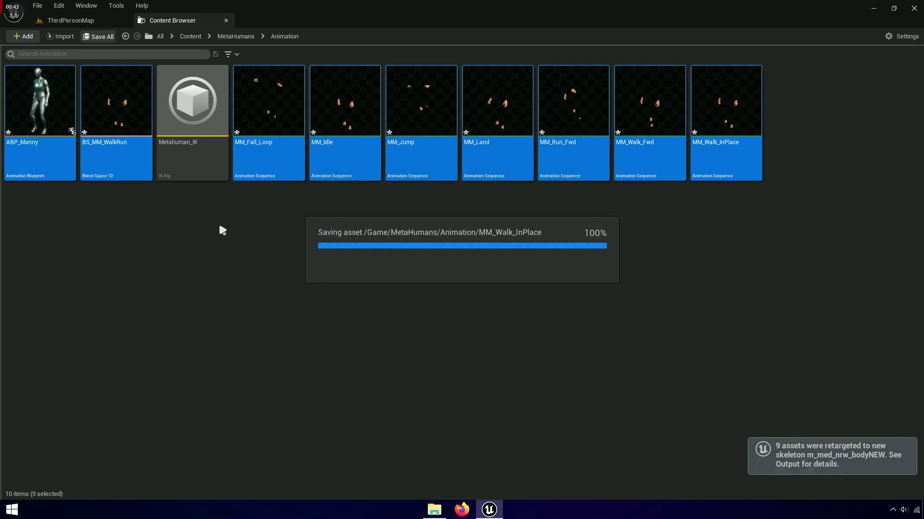
{"action": "left_click", "coordinate": [52, 154]}
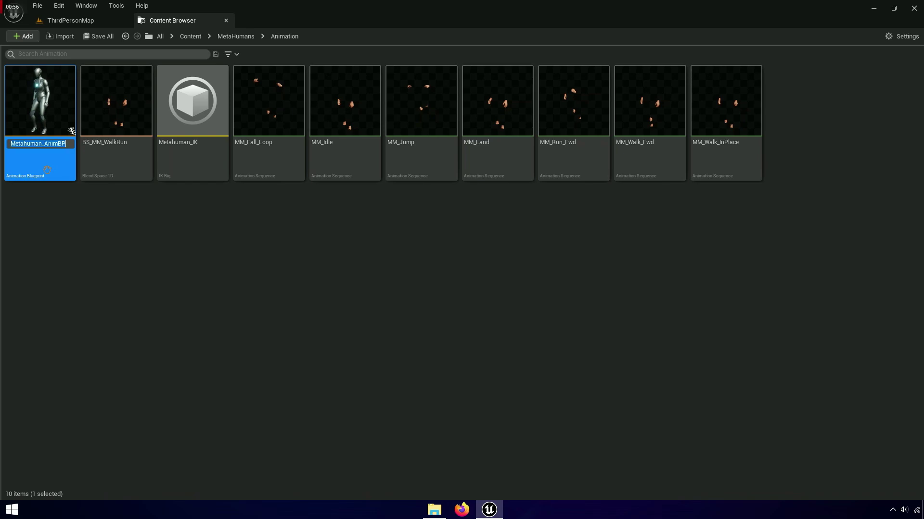
{"action": "right_click", "coordinate": [49, 143]}
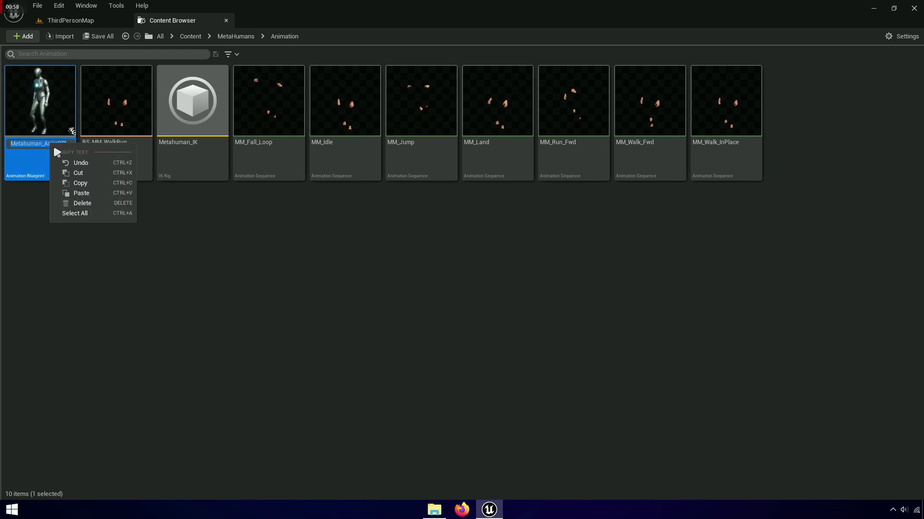
{"action": "left_click", "coordinate": [76, 184]}
{"action": "key", "text": "Return"}
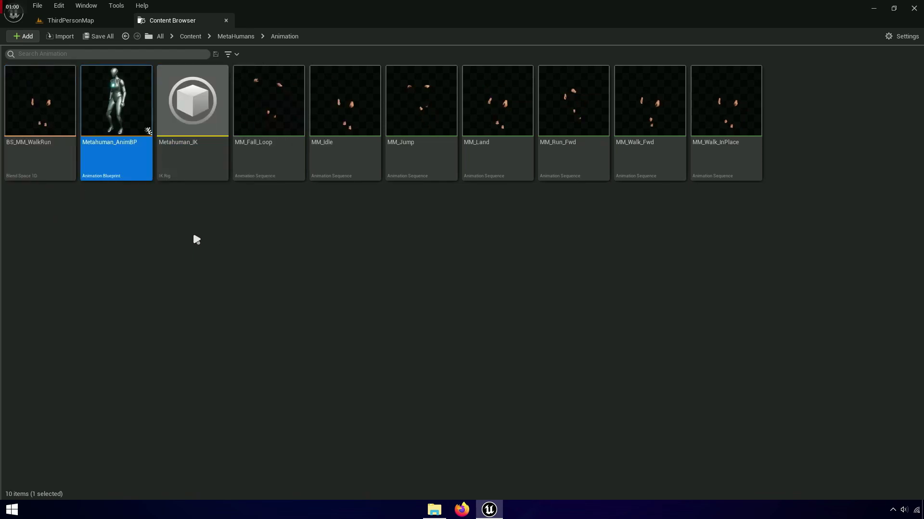
Step: Open the BP_ThirdPersonCharacter blueprint and close its graph tabs to show the viewport
{"action": "left_click", "coordinate": [189, 37]}
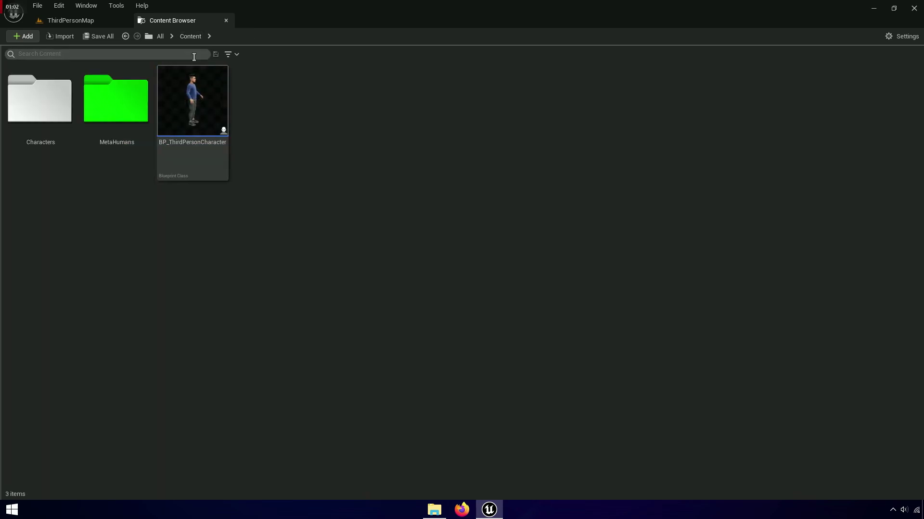
{"action": "left_click", "coordinate": [204, 144]}
{"action": "double_click", "coordinate": [204, 145]}
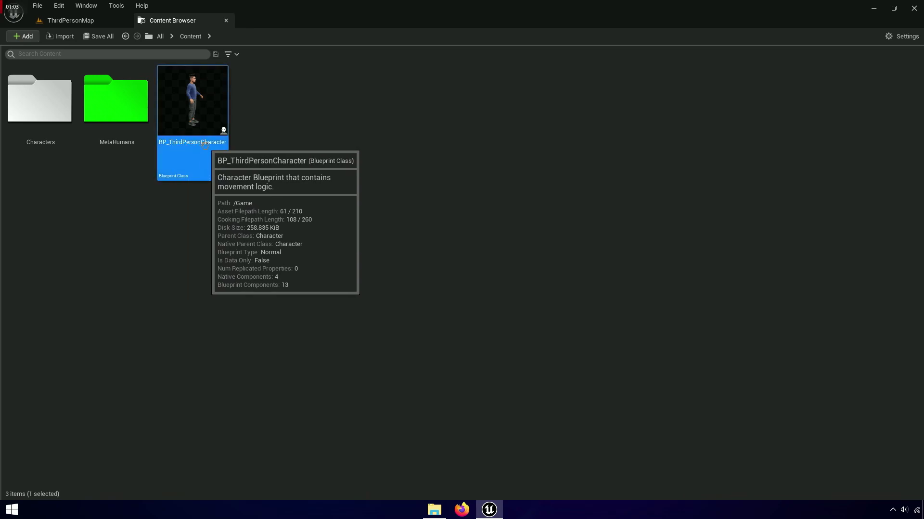
{"action": "left_click", "coordinate": [289, 55]}
{"action": "left_click", "coordinate": [288, 55]}
Step: Set the Mesh component's Anim Class to Metahuman_AnimBP
{"action": "left_click", "coordinate": [56, 142]}
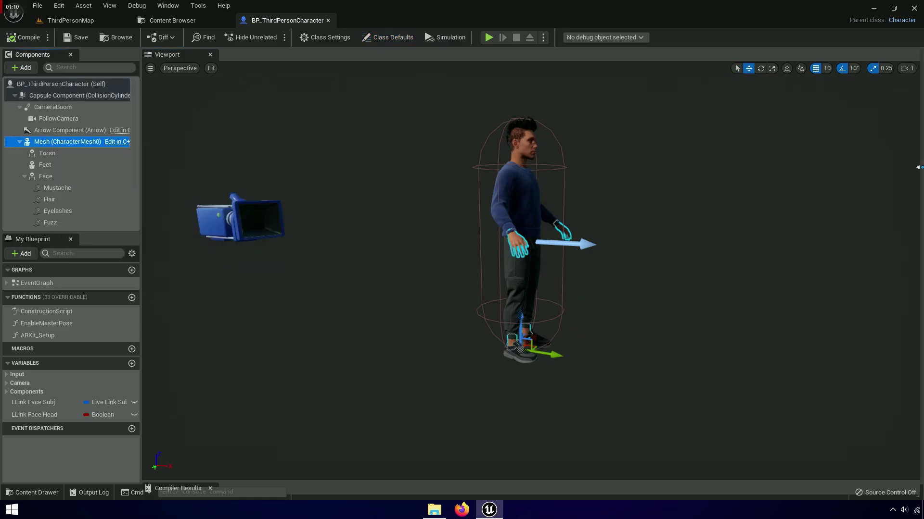
{"action": "left_click_drag", "start_coordinate": [921, 167], "coordinate": [710, 181]}
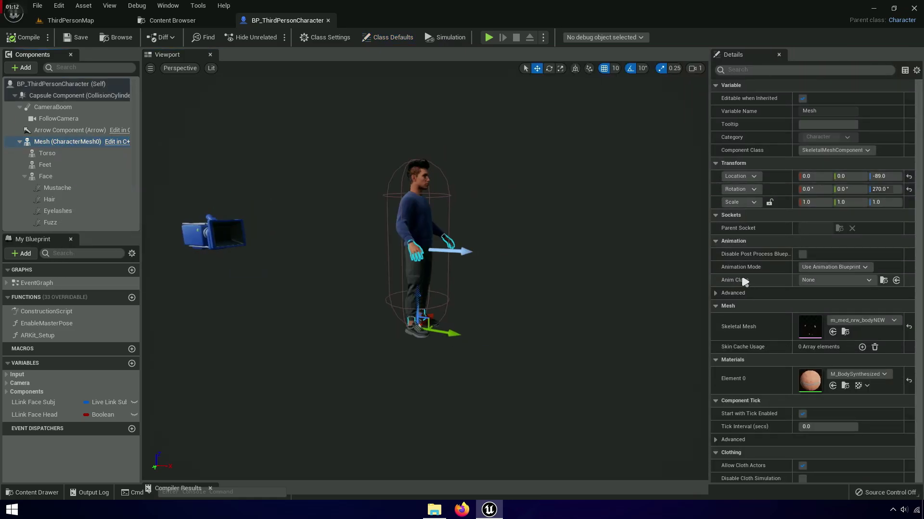
{"action": "left_click", "coordinate": [827, 279]}
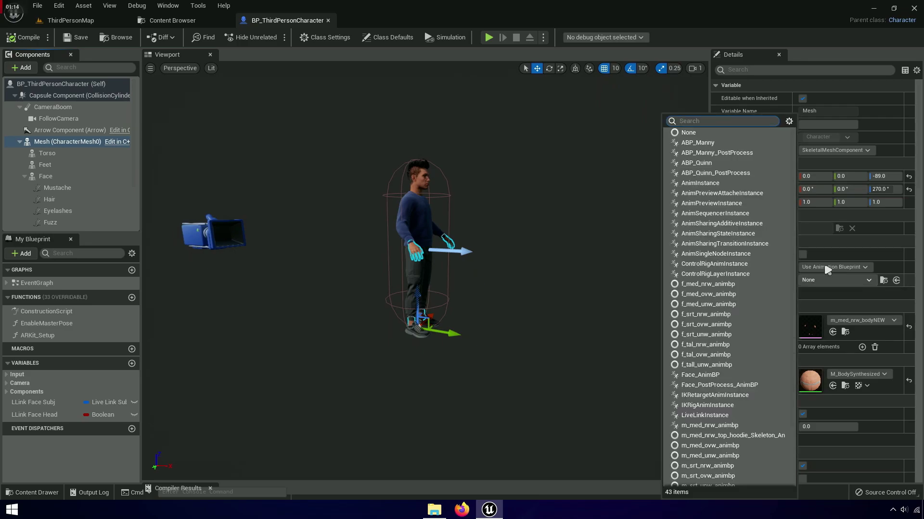
{"action": "right_click", "coordinate": [755, 122]}
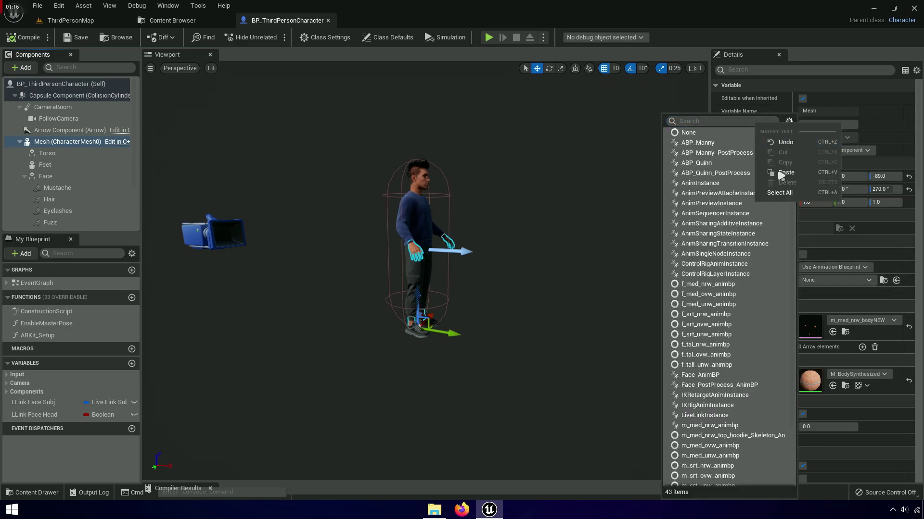
{"action": "left_click", "coordinate": [778, 173]}
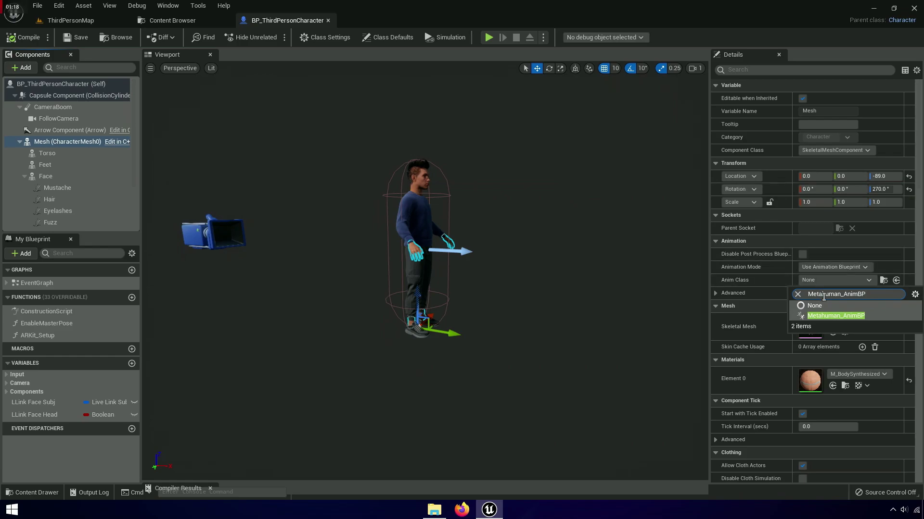
{"action": "left_click", "coordinate": [813, 316]}
Step: Compile the character blueprint and play the ThirdPersonMap level
{"action": "mouse_move", "coordinate": [536, 233]}
{"action": "right_mouse_down"}
{"action": "mouse_move", "coordinate": [510, 233]}
{"action": "mouse_move", "coordinate": [537, 233]}
{"action": "right_mouse_up"}
{"action": "scroll", "coordinate": [536, 233], "scroll_direction": "up", "scroll_amount": 4}
{"action": "left_click_drag", "start_coordinate": [535, 232], "coordinate": [456, 227]}
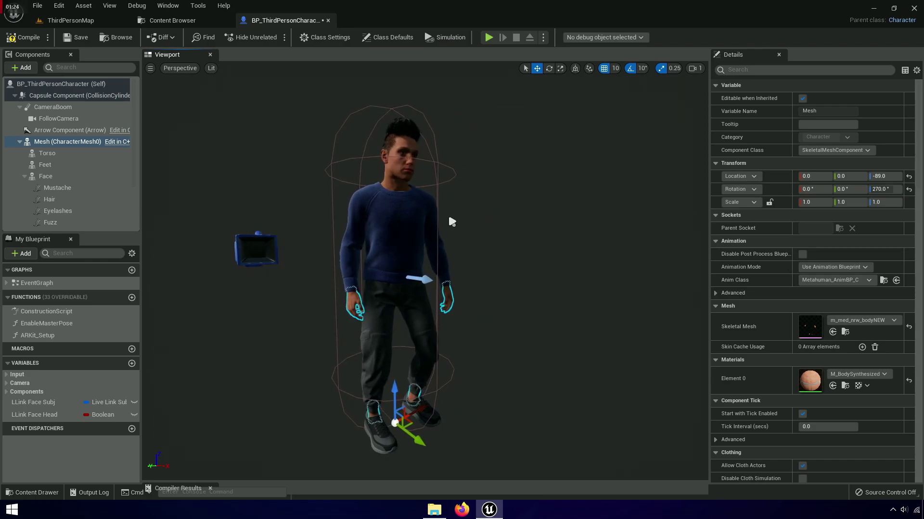
{"action": "left_click", "coordinate": [72, 38]}
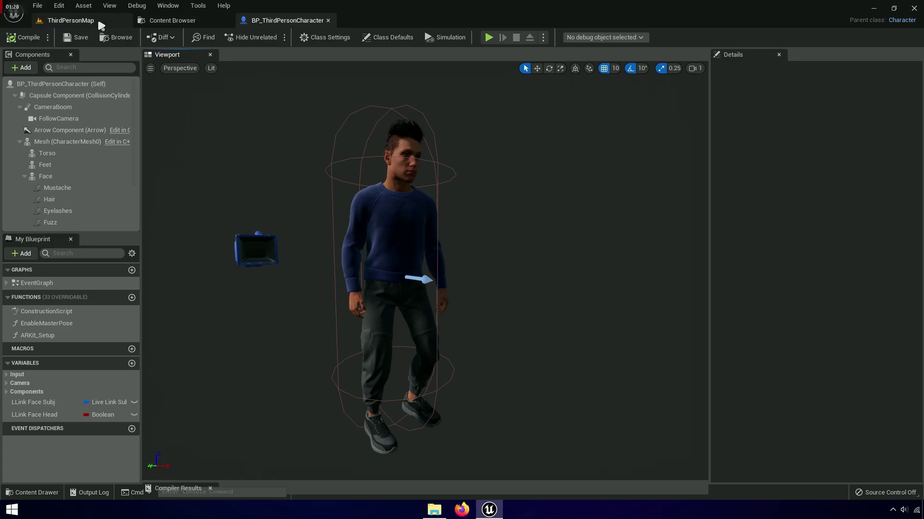
{"action": "left_click", "coordinate": [101, 22]}
{"action": "left_click", "coordinate": [207, 38]}
Step: Run the MetaHuman forward, back and right with WASD and jump several times with Space
{"action": "left_click", "coordinate": [709, 216]}
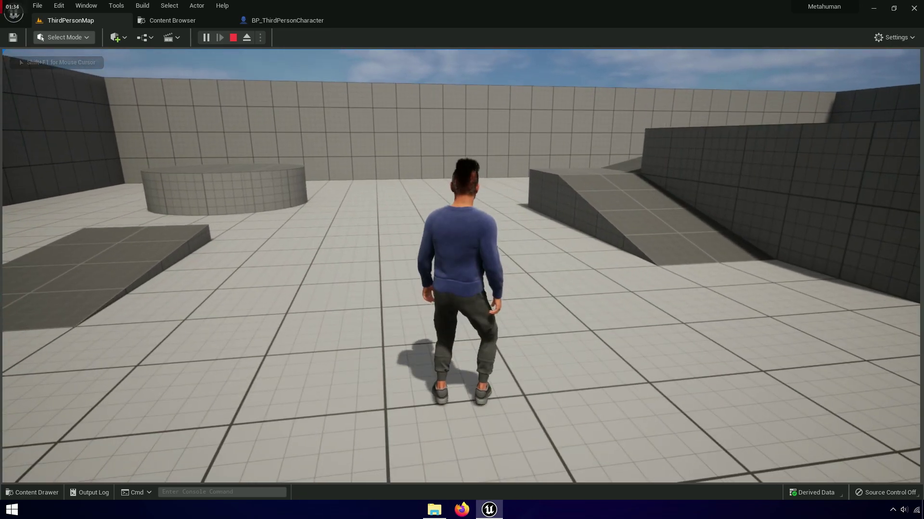
{"action": "key", "text": "s"}
{"action": "key", "text": "w"}
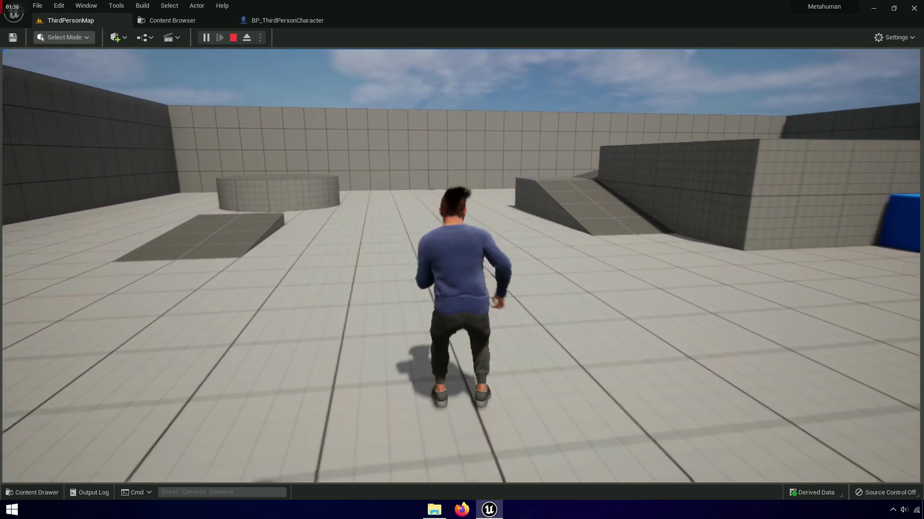
{"action": "key", "text": "s"}
{"action": "key", "text": "w"}
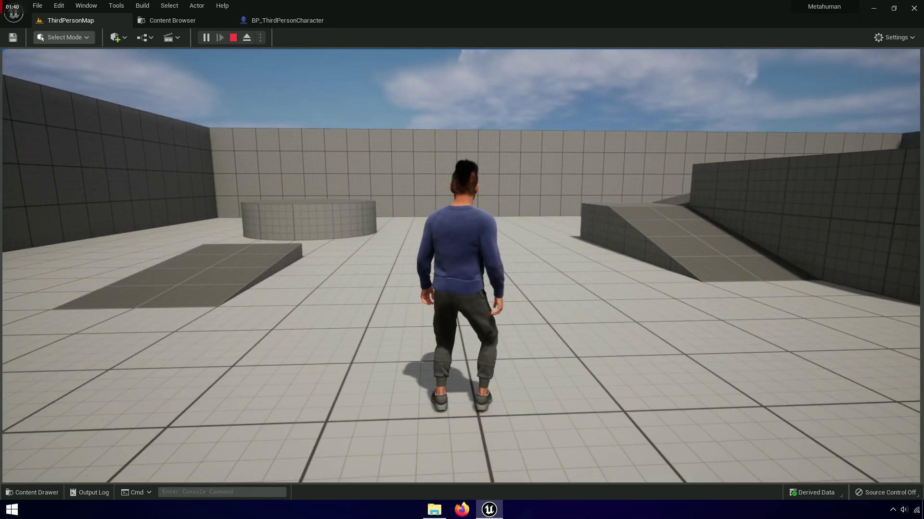
{"action": "key", "text": "d"}
{"action": "key", "text": "space"}
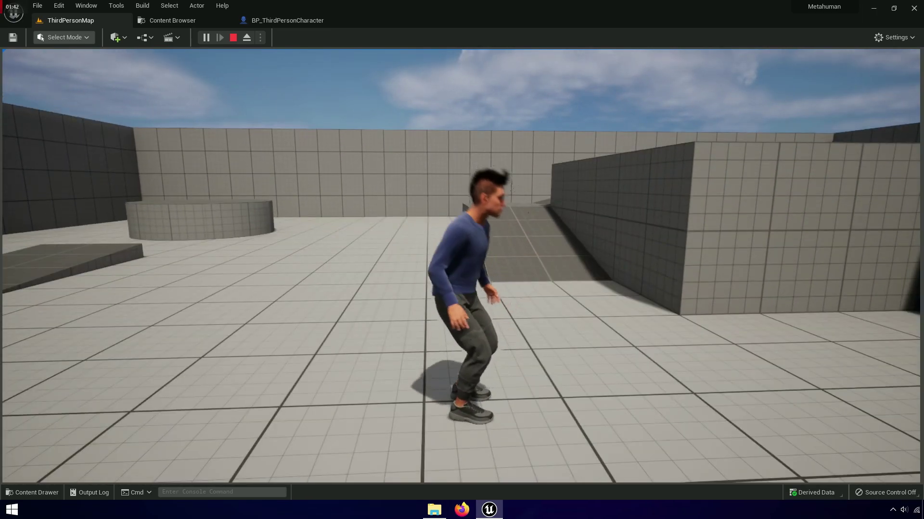
{"action": "key", "text": "s"}
{"action": "key", "text": "space"}
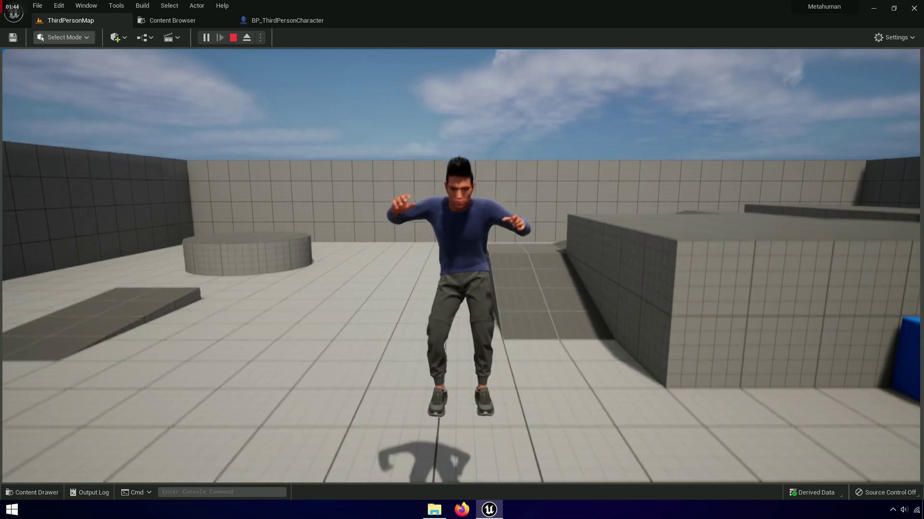
{"action": "key", "text": "space"}
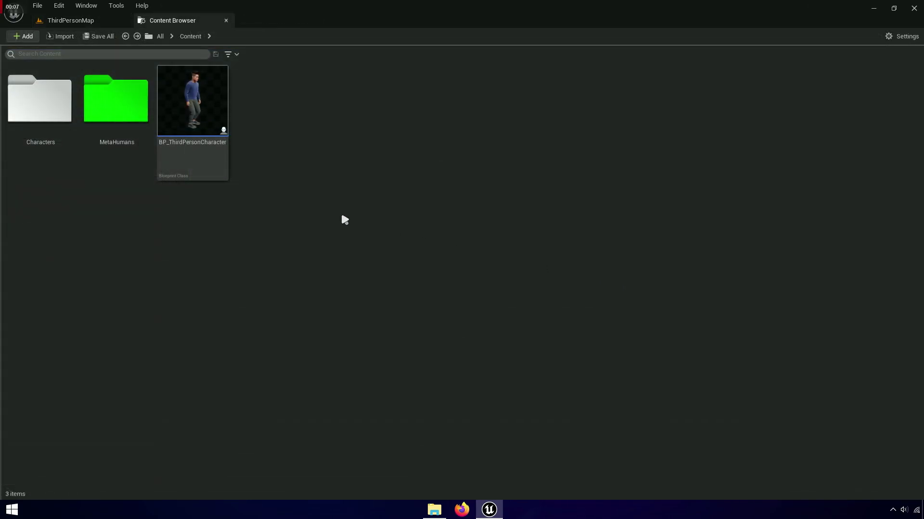
Step: Browse to Characters > Mannequins > Rigs and open CR_Mannequin_BasicFootIK
{"action": "left_click", "coordinate": [50, 144]}
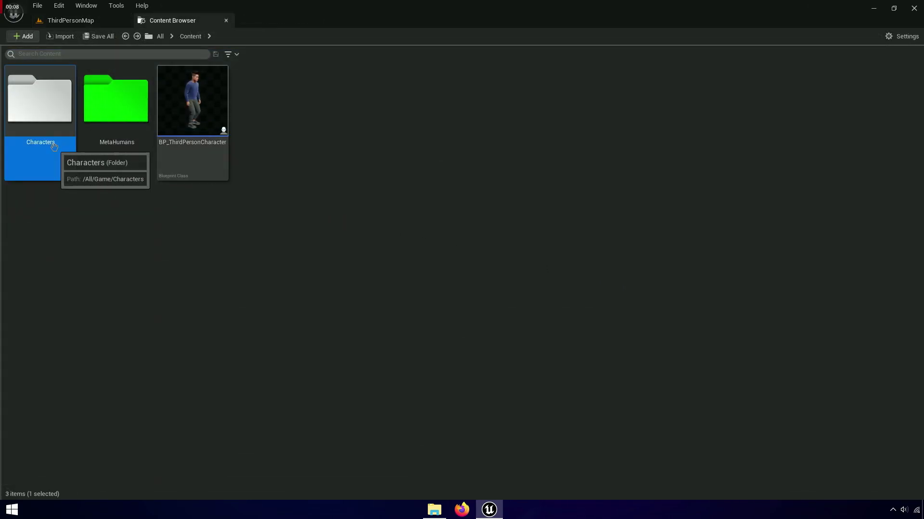
{"action": "double_click", "coordinate": [52, 144]}
{"action": "left_click", "coordinate": [124, 154]}
{"action": "double_click", "coordinate": [137, 150]}
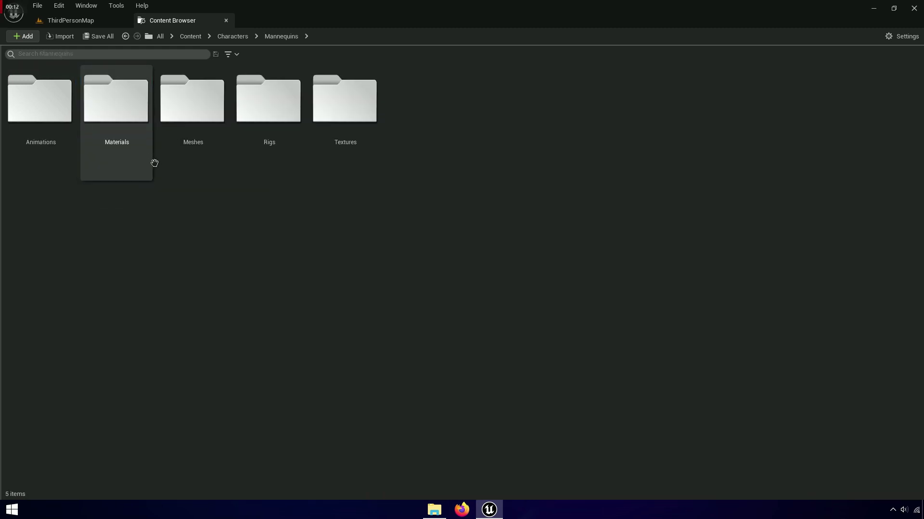
{"action": "left_click", "coordinate": [265, 153]}
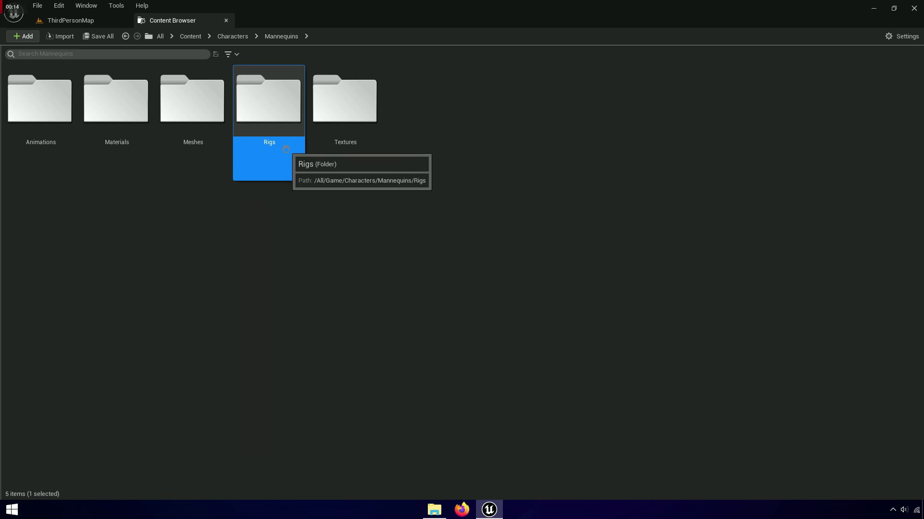
{"action": "double_click", "coordinate": [266, 153]}
{"action": "left_click", "coordinate": [276, 152]}
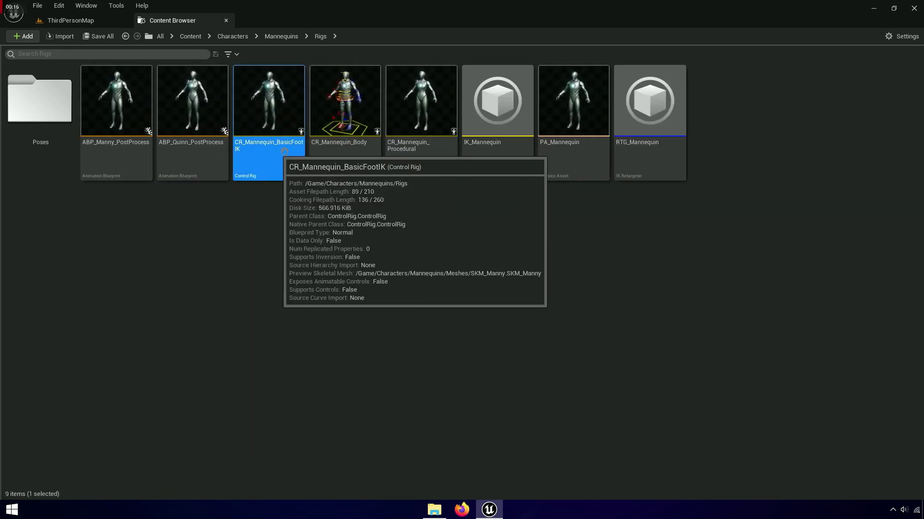
{"action": "left_click", "coordinate": [284, 152]}
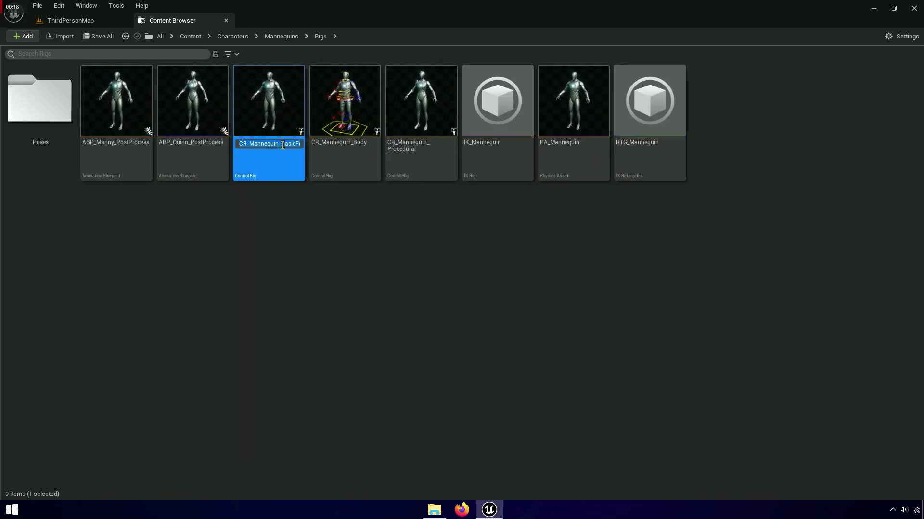
{"action": "left_click_drag", "start_coordinate": [296, 144], "coordinate": [293, 147]}
{"action": "left_click", "coordinate": [284, 203]}
{"action": "left_click", "coordinate": [293, 164]}
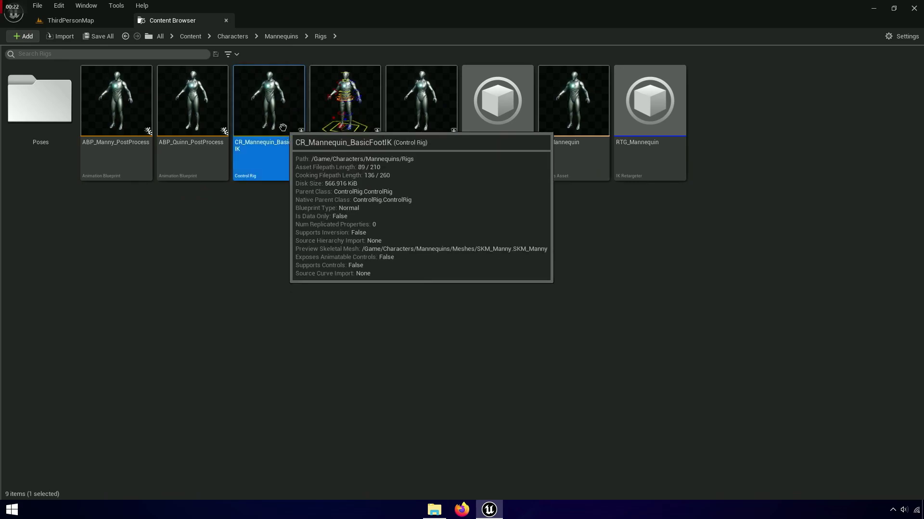
{"action": "double_click", "coordinate": [293, 163]}
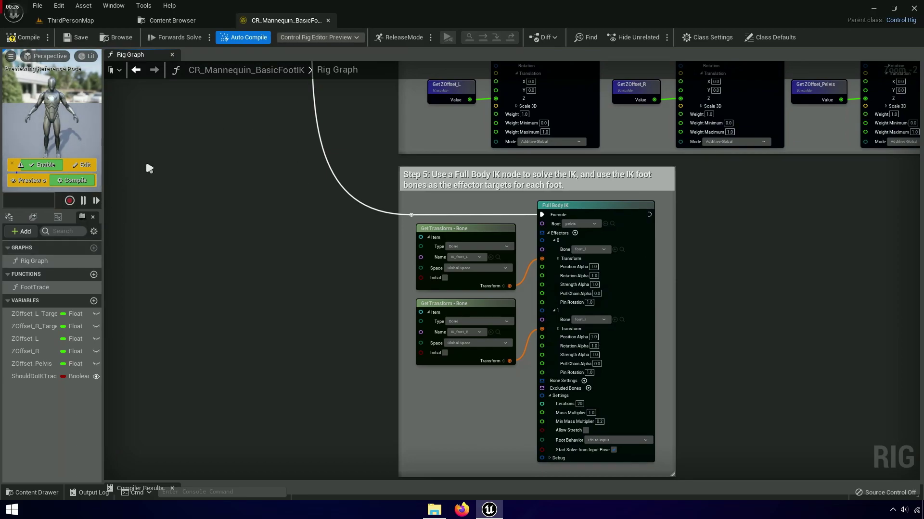
Step: Reopen the Rig Graph from My Blueprint and bring its step comments into view
{"action": "left_click", "coordinate": [171, 54]}
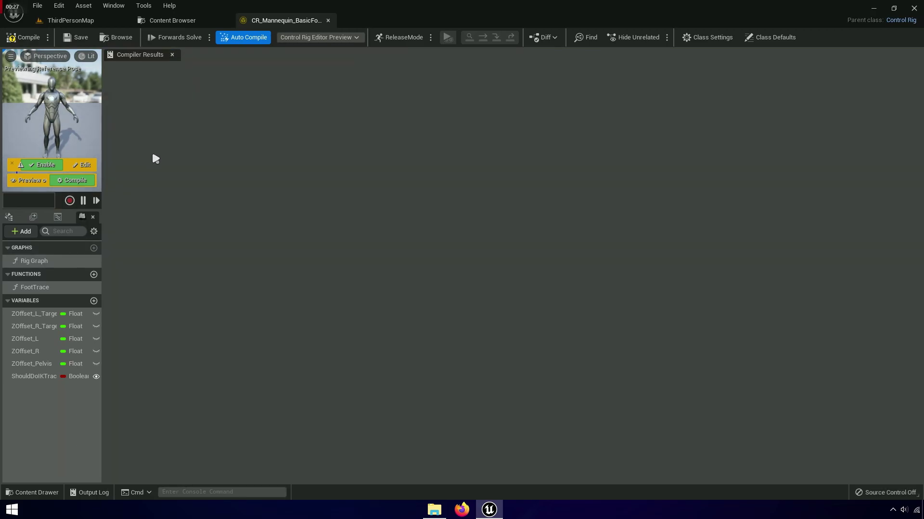
{"action": "left_click", "coordinate": [56, 260]}
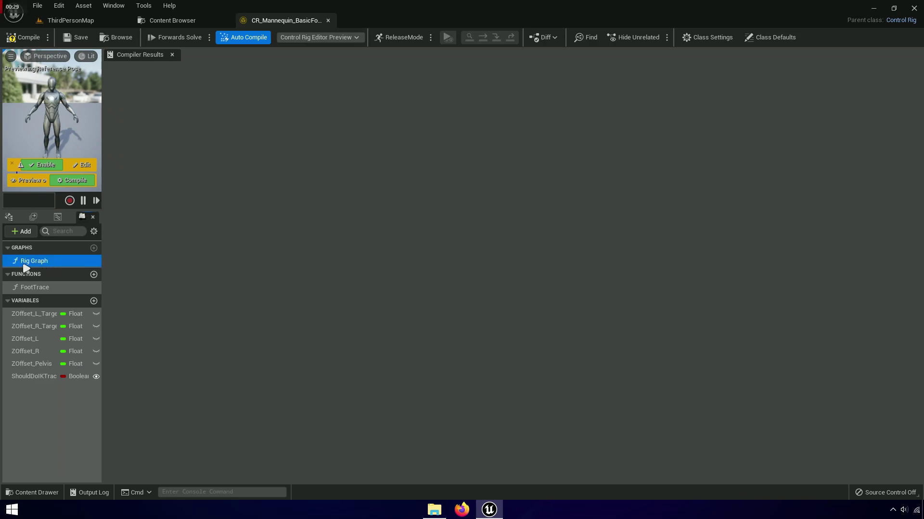
{"action": "double_click", "coordinate": [51, 261]}
{"action": "scroll", "coordinate": [442, 312], "scroll_direction": "up", "scroll_amount": 2}
{"action": "right_click_drag", "start_coordinate": [382, 151], "coordinate": [339, 97]}
{"action": "scroll", "coordinate": [442, 279], "scroll_direction": "up", "scroll_amount": 2}
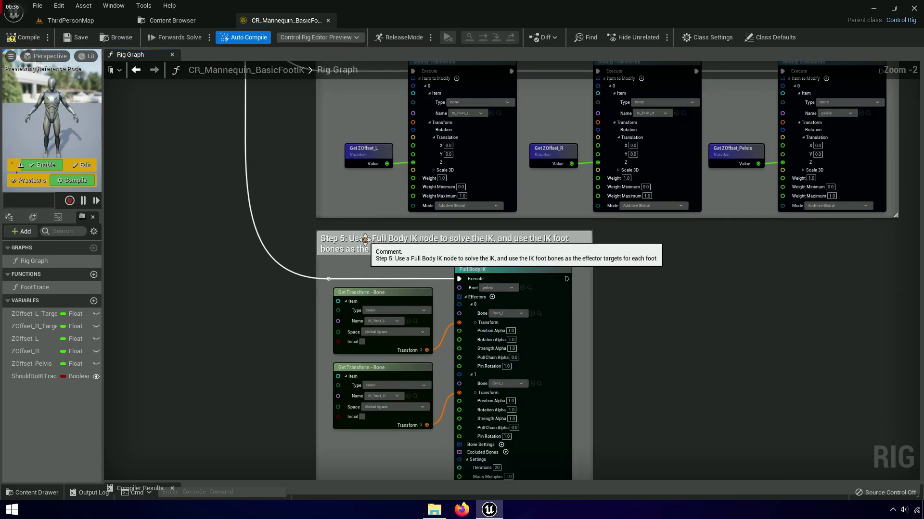
{"action": "scroll", "coordinate": [365, 242], "scroll_direction": "up", "scroll_amount": 5}
Step: Set the Step 5 Full Body IK node's Root bone from pelvis to animation_root
{"action": "left_click", "coordinate": [315, 241]}
{"action": "right_click_drag", "start_coordinate": [464, 303], "coordinate": [340, 134]}
{"action": "right_click_drag", "start_coordinate": [401, 263], "coordinate": [328, 251]}
{"action": "scroll", "coordinate": [374, 197], "scroll_direction": "up", "scroll_amount": 2}
{"action": "scroll", "coordinate": [375, 196], "scroll_direction": "up", "scroll_amount": 2}
{"action": "right_click_drag", "start_coordinate": [385, 171], "coordinate": [276, 223]}
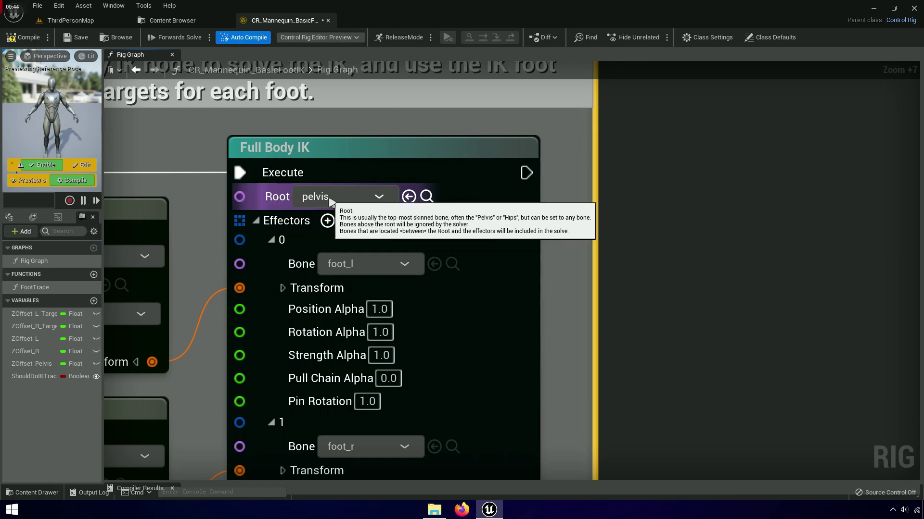
{"action": "right_click_drag", "start_coordinate": [528, 313], "coordinate": [590, 450]}
{"action": "scroll", "coordinate": [534, 264], "scroll_direction": "down", "scroll_amount": 2}
{"action": "scroll", "coordinate": [456, 330], "scroll_direction": "up", "scroll_amount": 2}
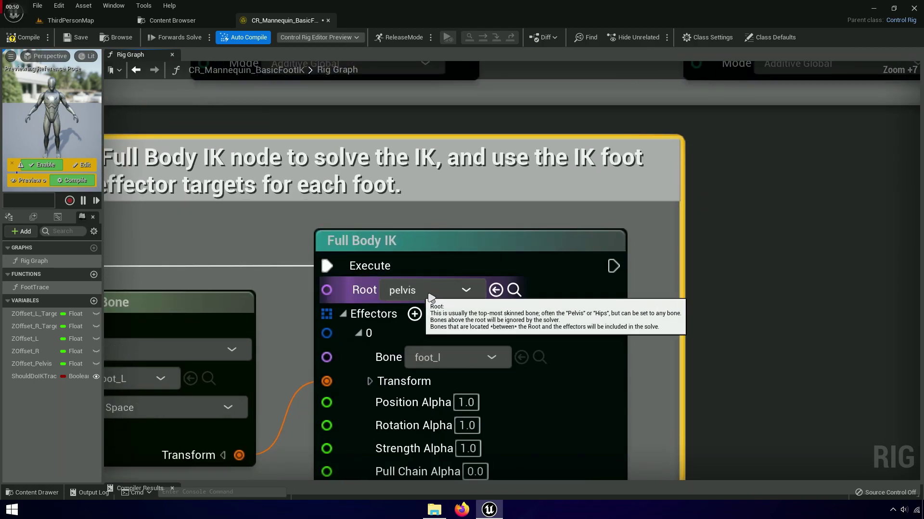
{"action": "left_click", "coordinate": [438, 294]}
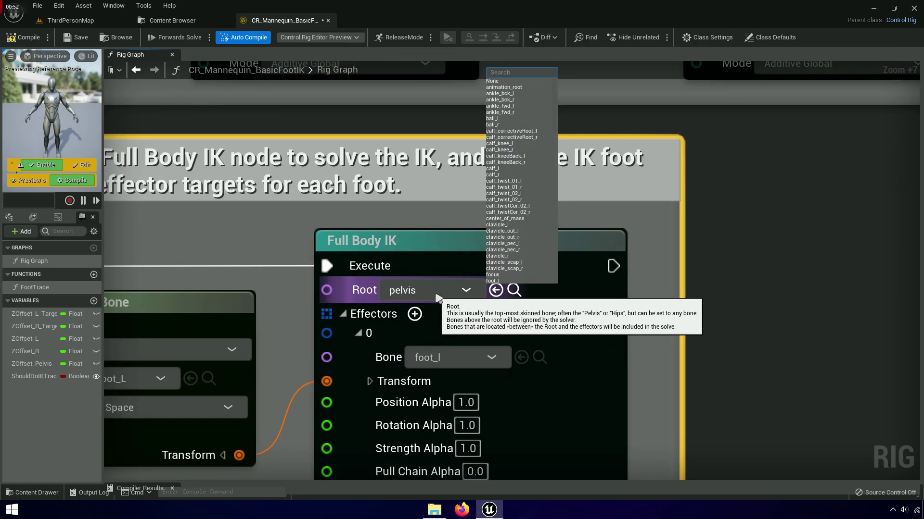
{"action": "type", "text": "animation_root"}
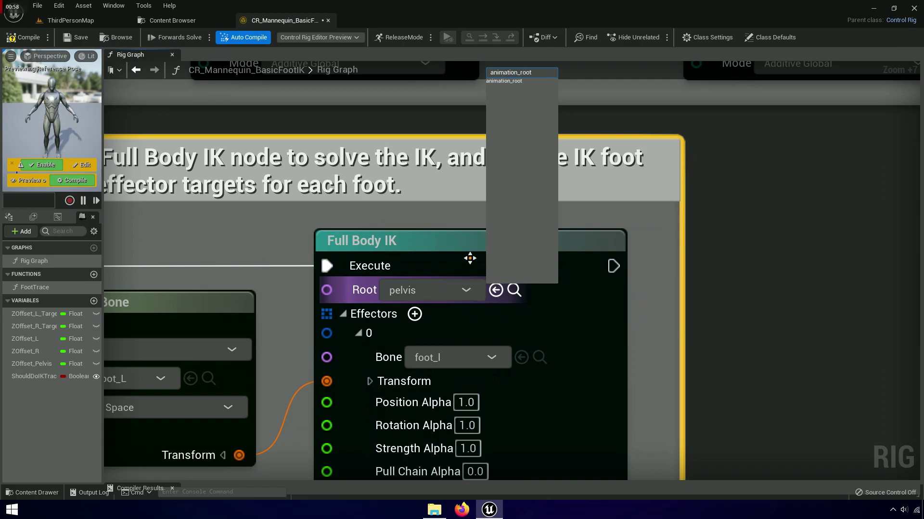
{"action": "left_click", "coordinate": [515, 82]}
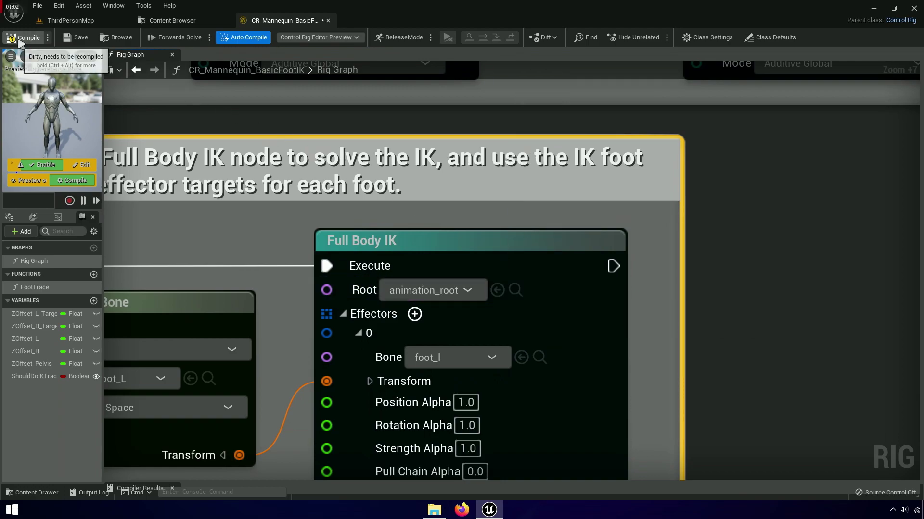
{"action": "left_click", "coordinate": [72, 20]}
Step: Play the level and run the MetaHuman forward, back toward the camera, and up the ramp
{"action": "left_click", "coordinate": [206, 37]}
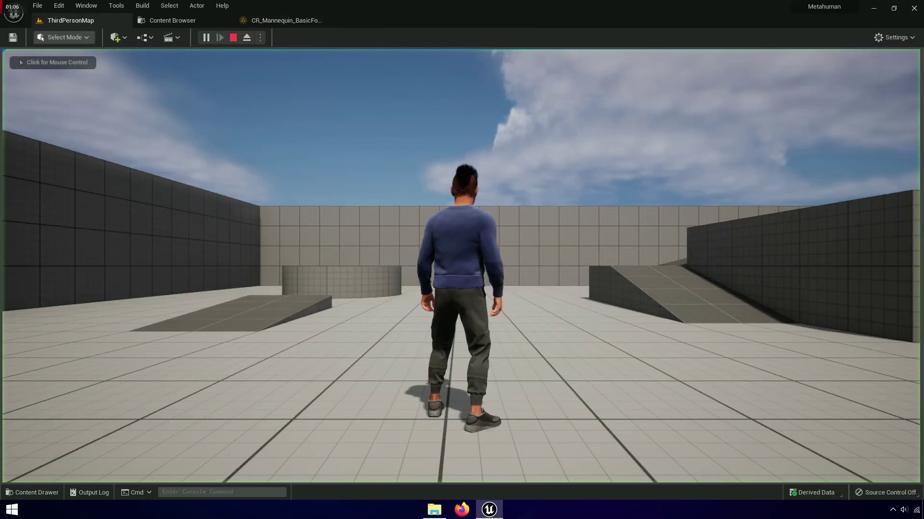
{"action": "key", "text": "w"}
{"action": "key", "text": "s"}
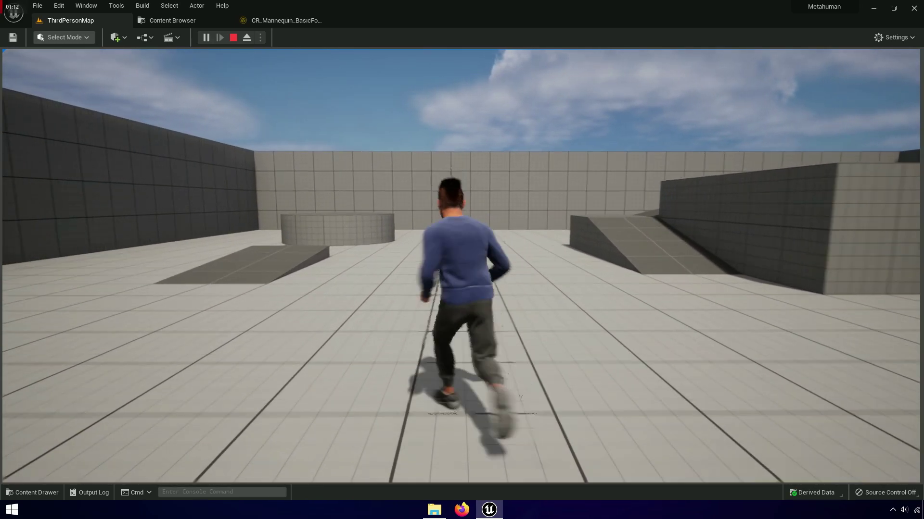
{"action": "key", "text": "w"}
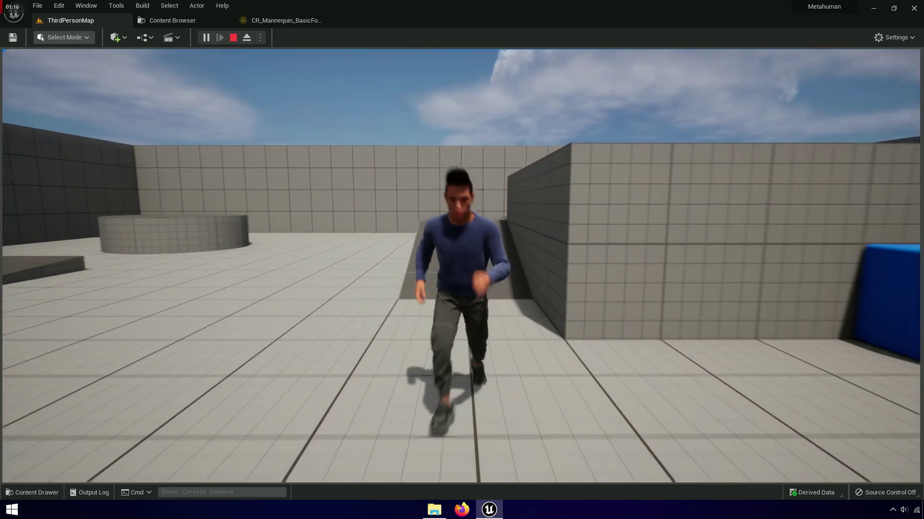
{"action": "key", "text": "w"}
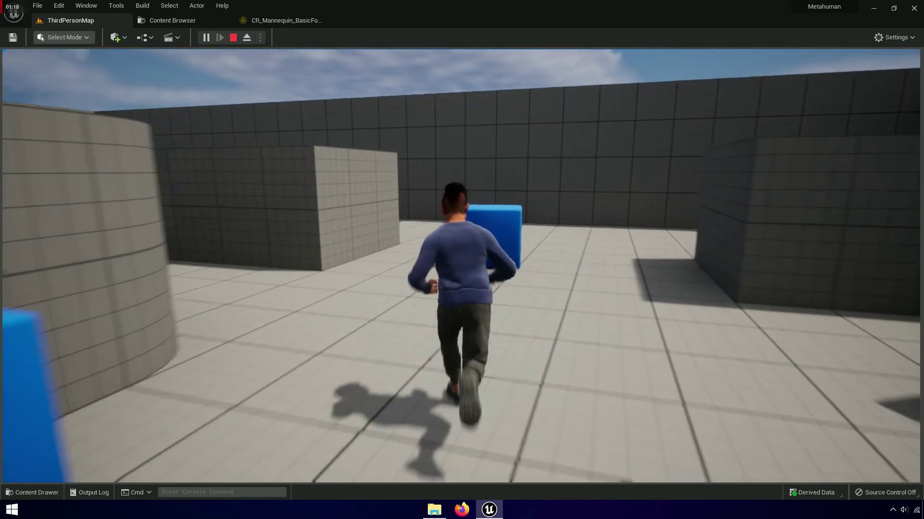